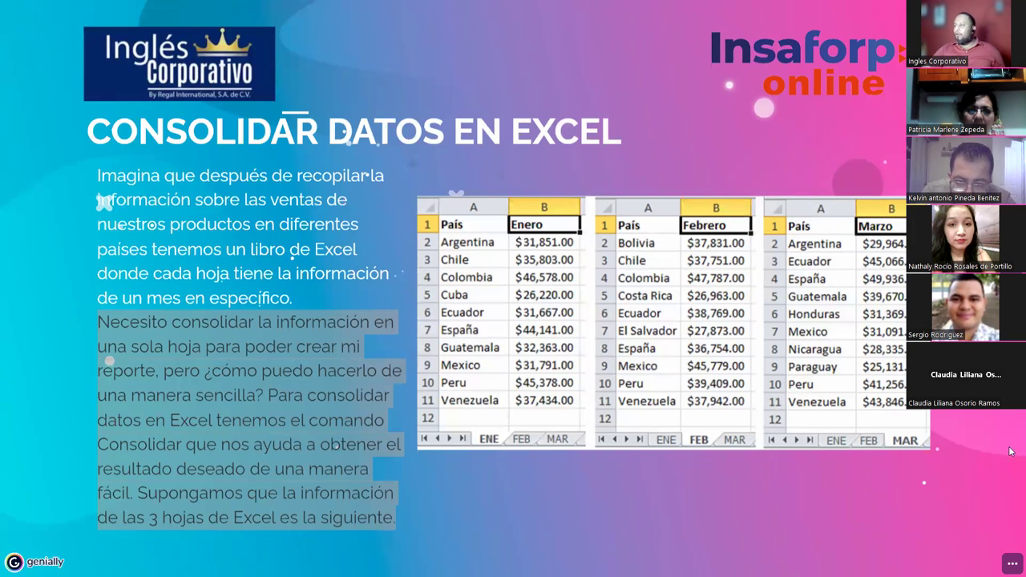
pyautogui.click(110, 361)
pyautogui.press('Right')
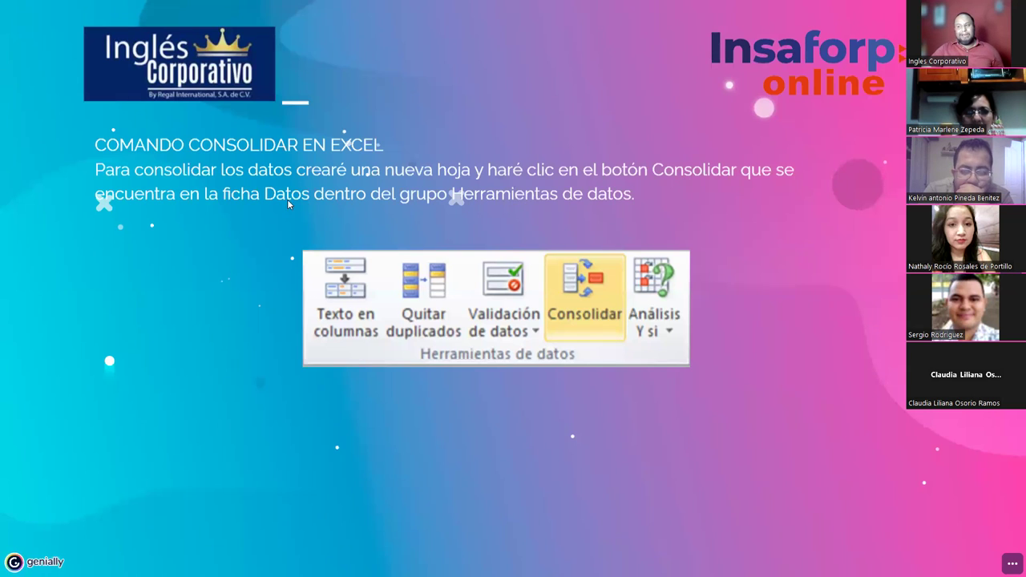
pyautogui.moveTo(449, 195); pyautogui.dragTo(642, 198)
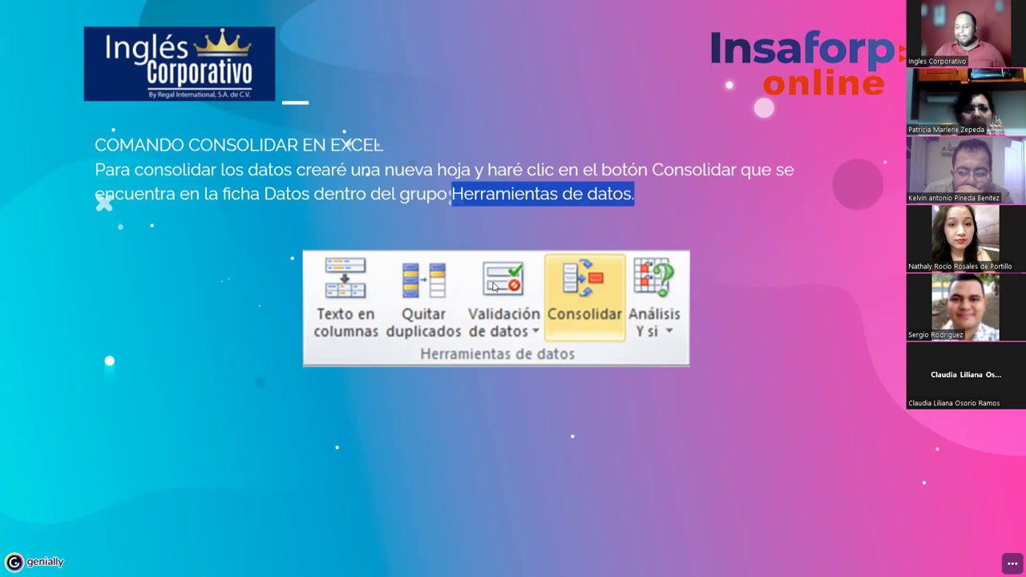
pyautogui.press('Right')
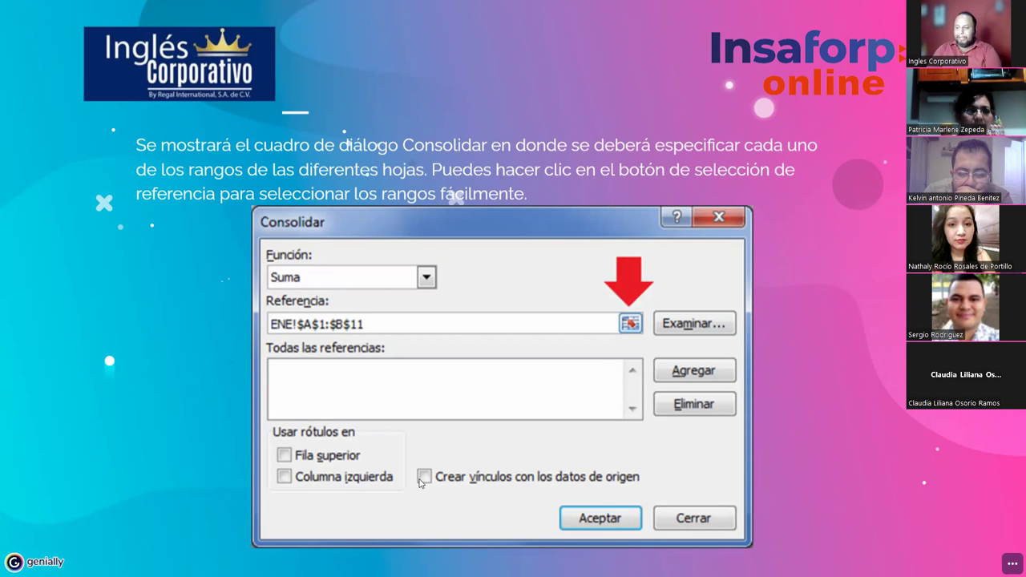
pyautogui.press('Left')
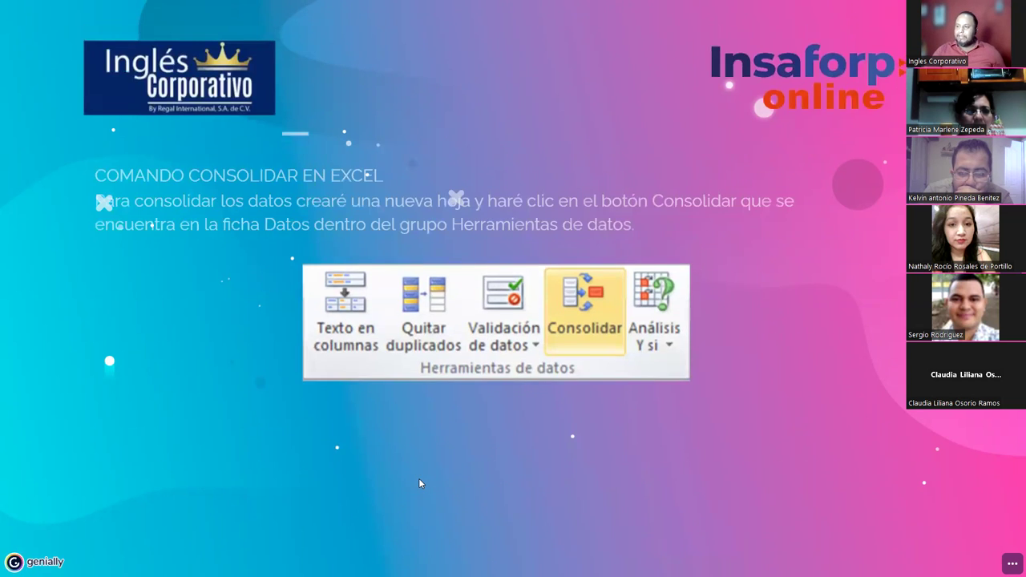
pyautogui.press('Left')
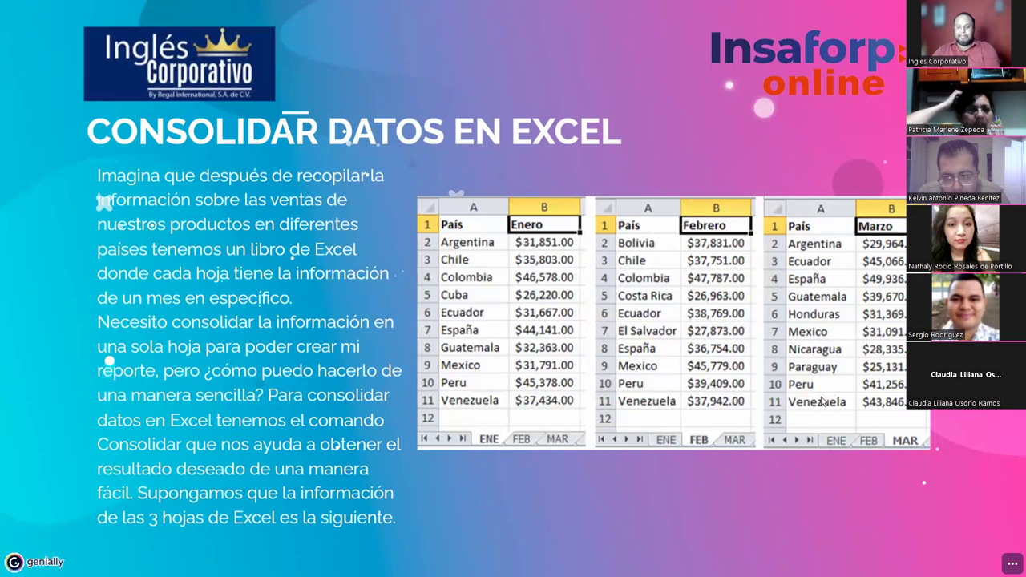
pyautogui.press('Right')
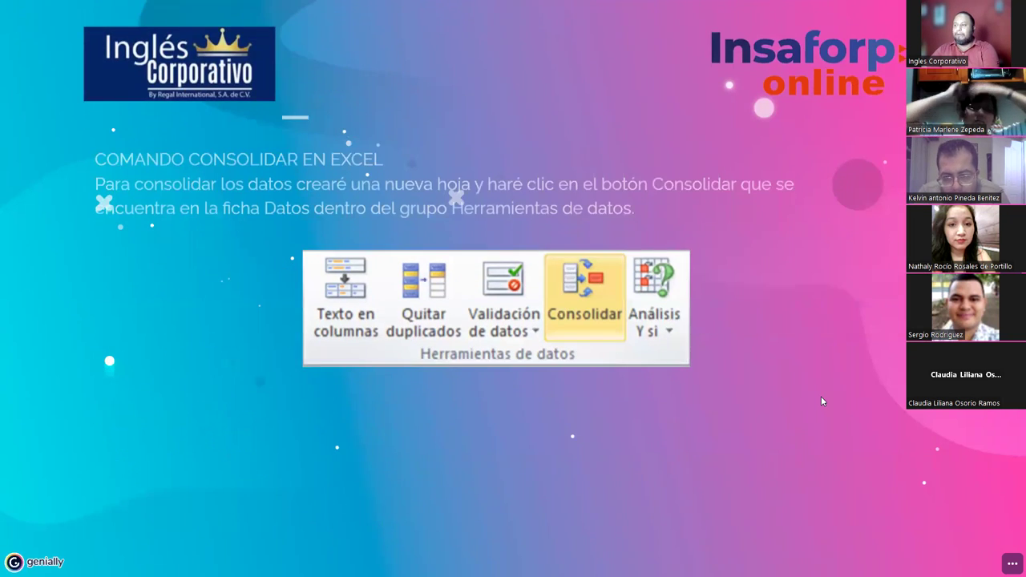
pyautogui.press('Right')
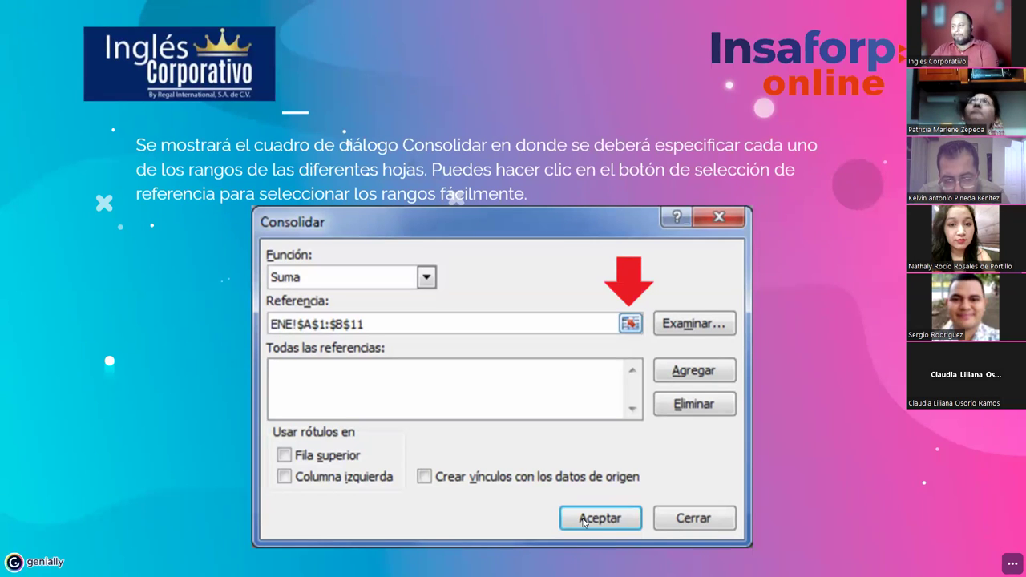
pyautogui.press('Right')
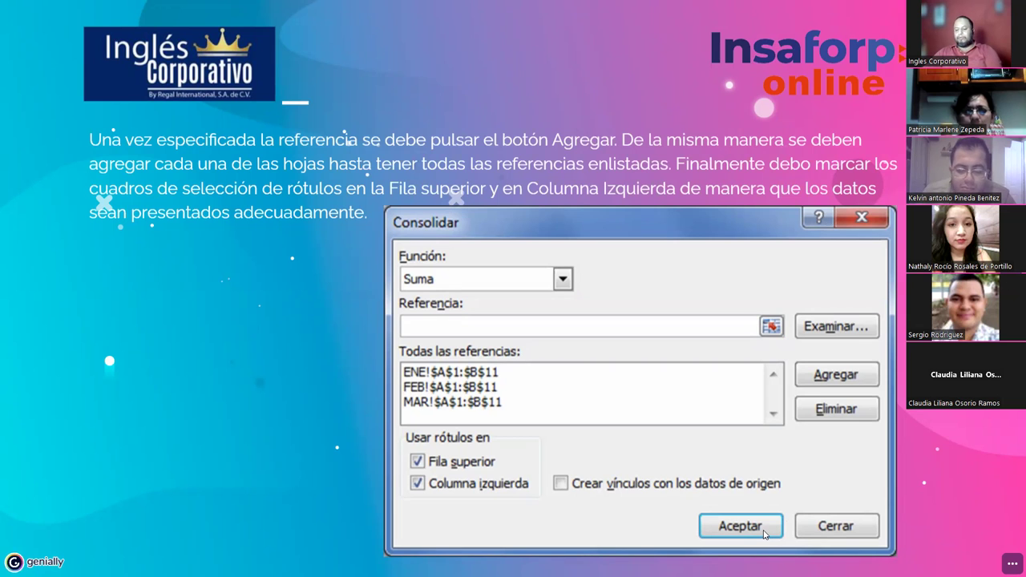
pyautogui.press('Right')
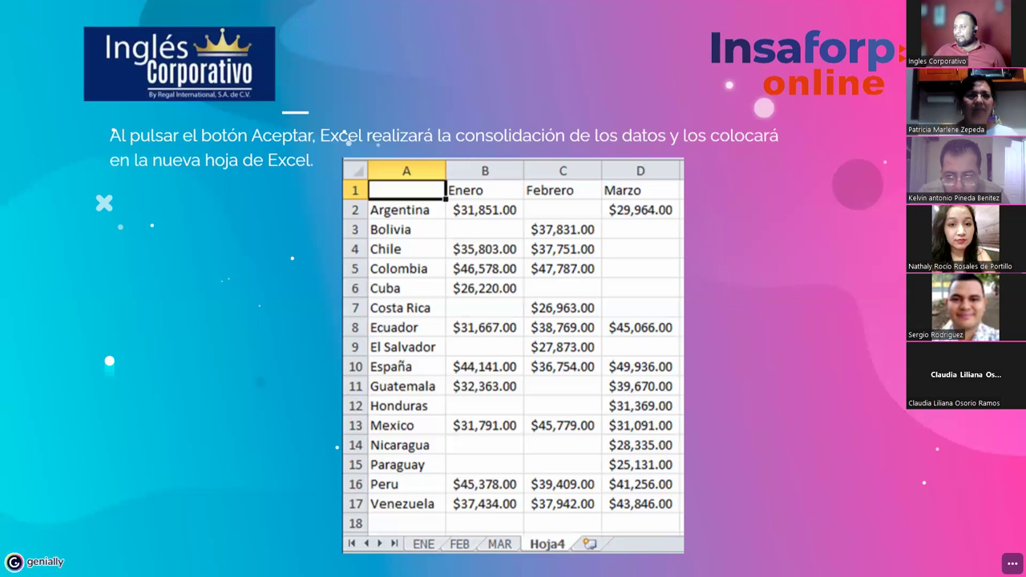
pyautogui.press('Right')
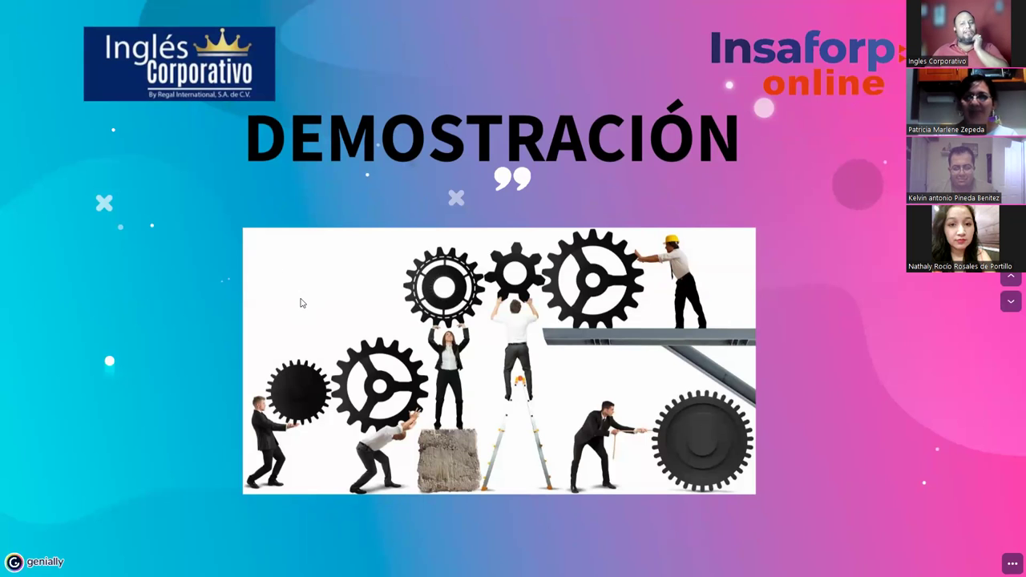
# - Switch to the Excel workbook Ejercicio 15B Participantes and view the January sales on the ENE sheet
pyautogui.hotkey('alt', 'Tab')
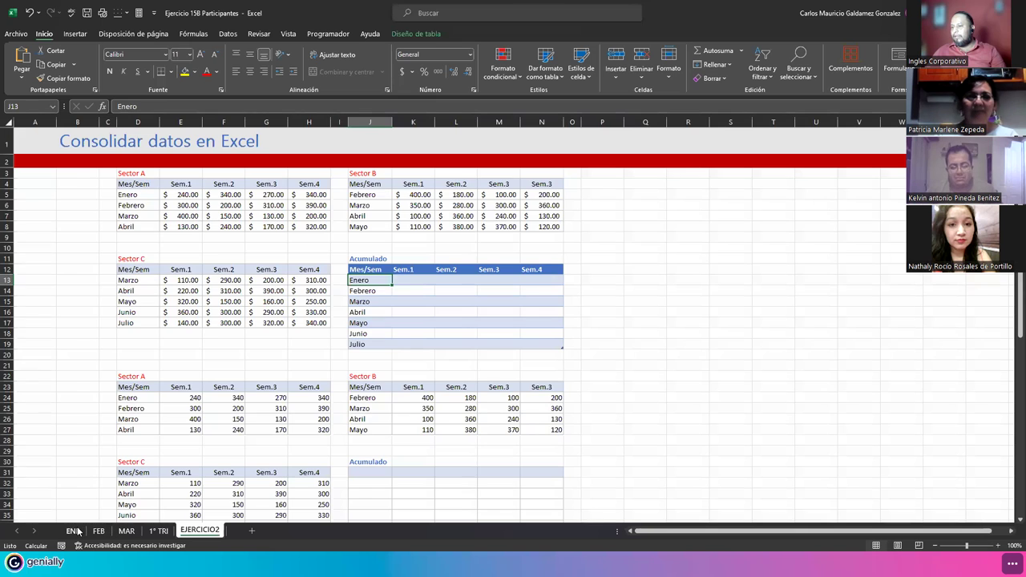
pyautogui.click(72, 531)
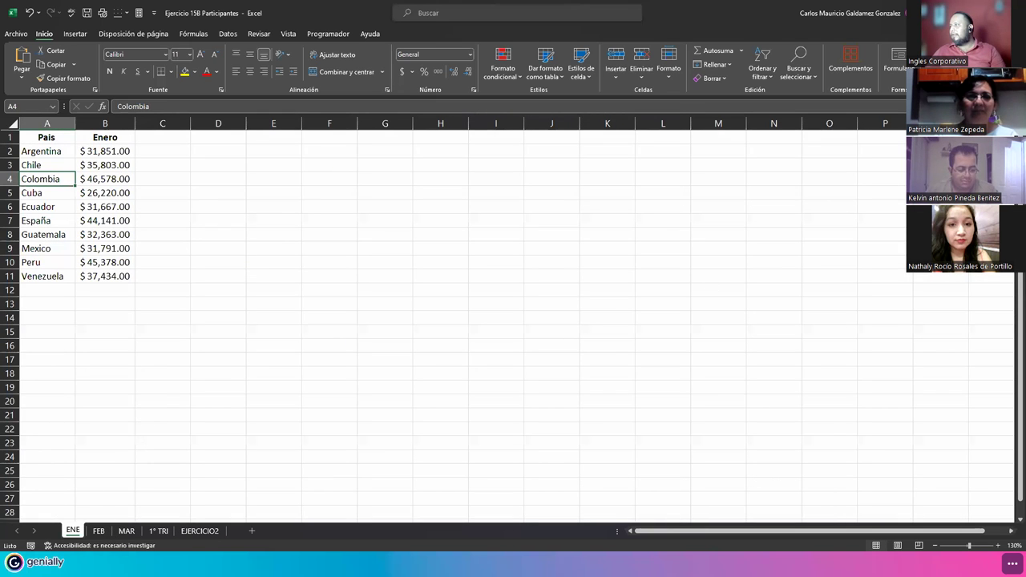
pyautogui.hotkey('alt', 'Tab')
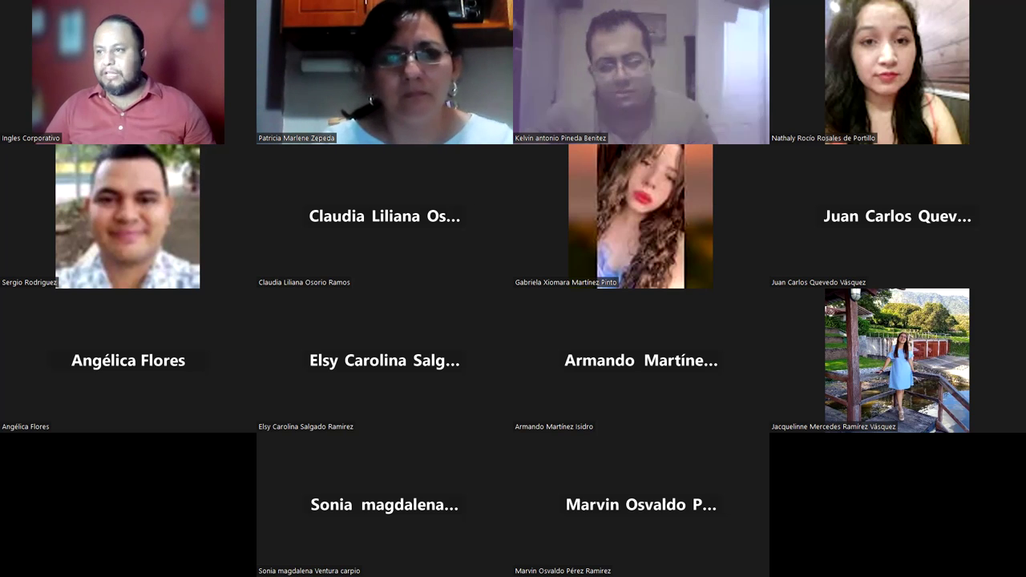
# - Review the monthly sales by country on the ENE, FEB and MAR sheets of Ejercicio 15B, including January's amounts in B2:B11
pyautogui.scroll(1, 166, 336)
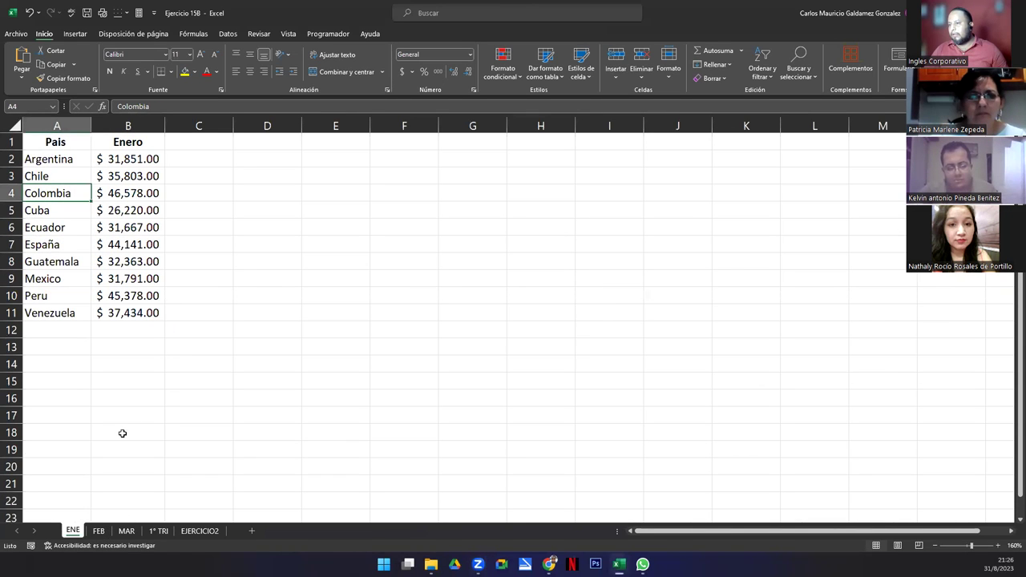
pyautogui.click(99, 532)
pyautogui.scroll(1, 116, 466)
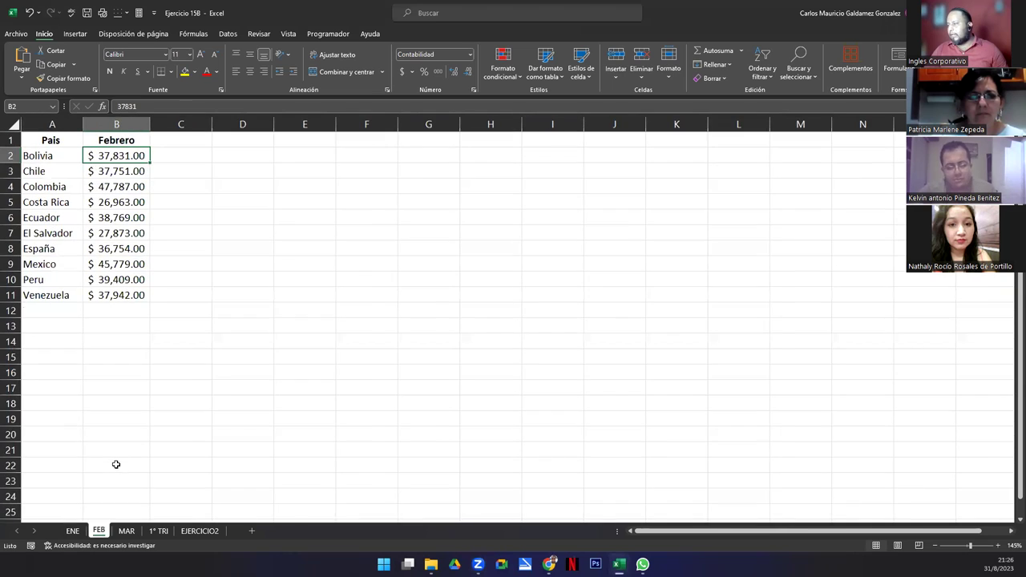
pyautogui.scroll(1, 116, 465)
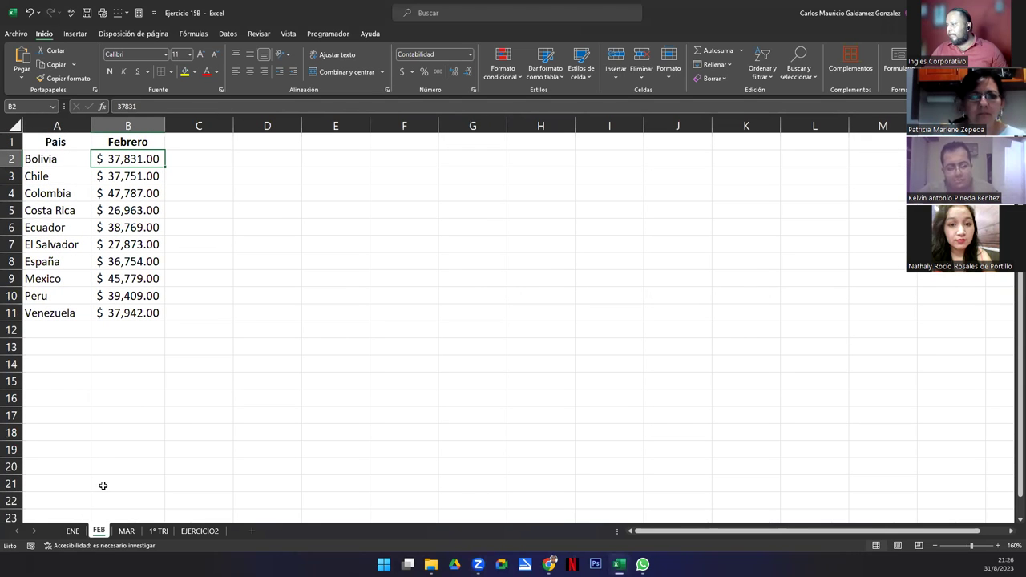
pyautogui.click(127, 530)
pyautogui.scroll(2, 147, 406)
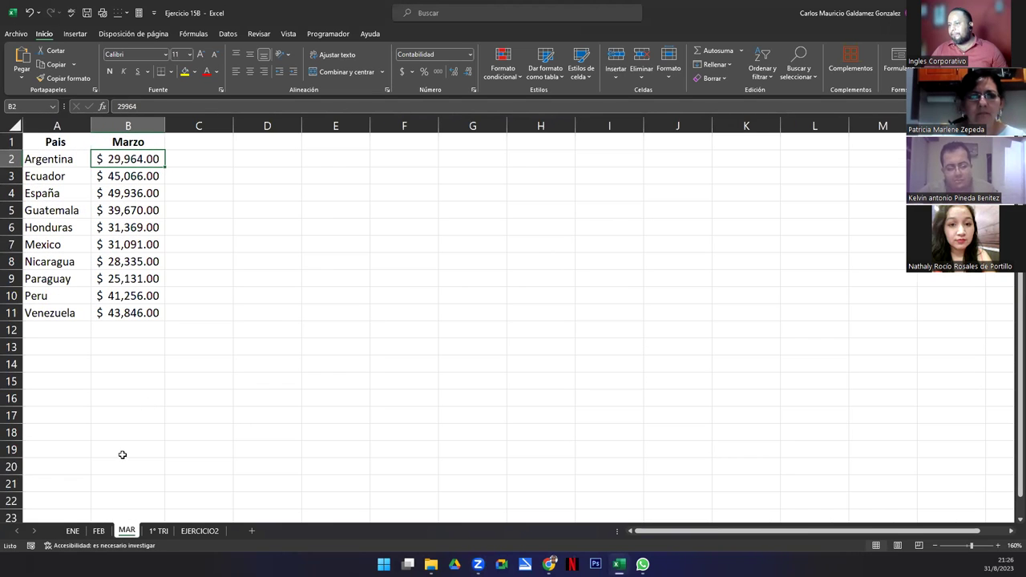
pyautogui.click(72, 531)
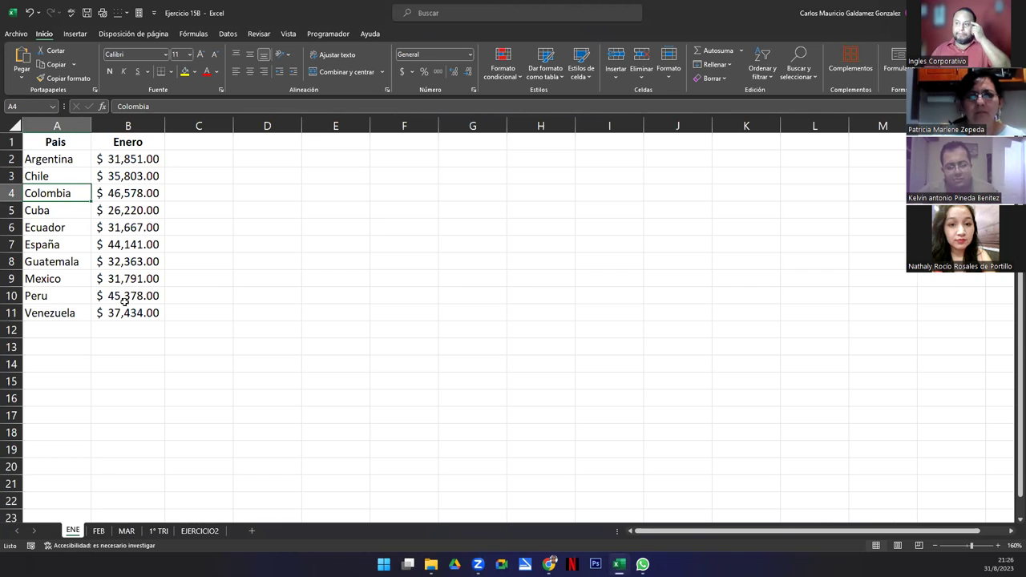
pyautogui.moveTo(132, 160); pyautogui.dragTo(135, 313)
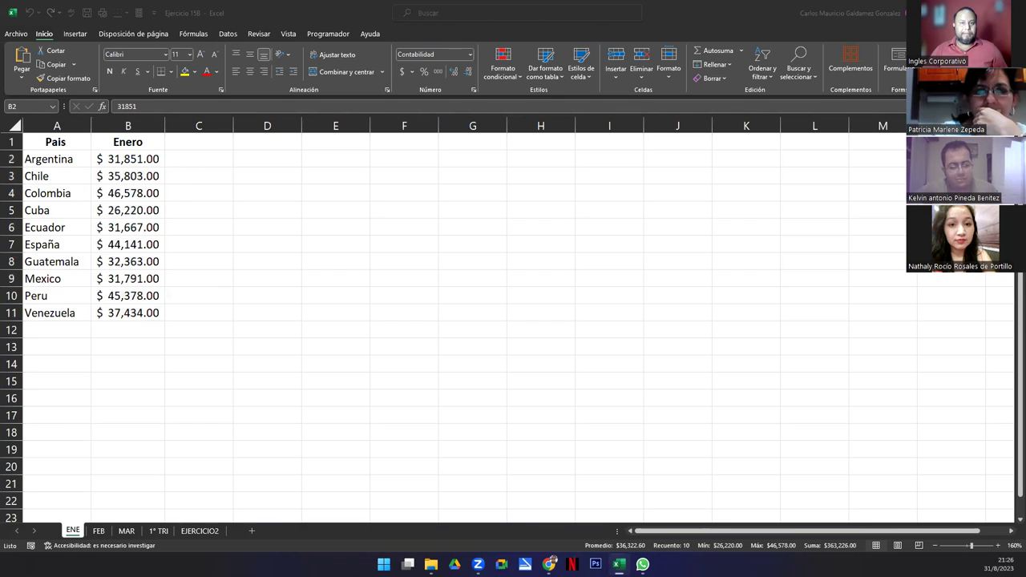
pyautogui.hotkey('alt', 'Tab')
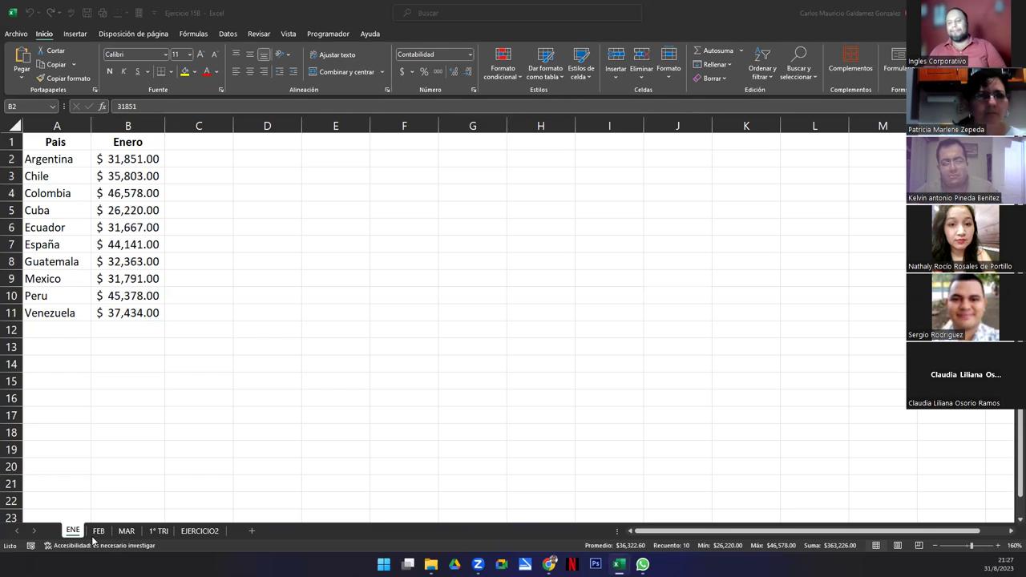
# - Look over the MAR and FEB sheets again, and highlight the country list A2:A11 on the ENE sheet
pyautogui.click(126, 531)
pyautogui.click(98, 531)
pyautogui.click(73, 531)
pyautogui.moveTo(48, 159); pyautogui.dragTo(58, 311)
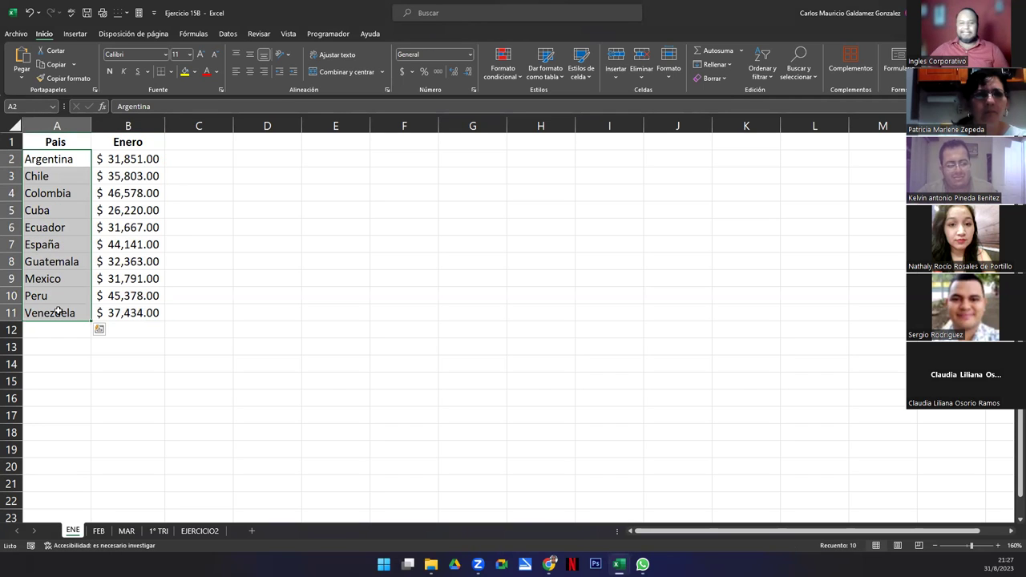
# - Add China to the country list in cell A12 of the ENE sheet, without any stray character
pyautogui.click(43, 338)
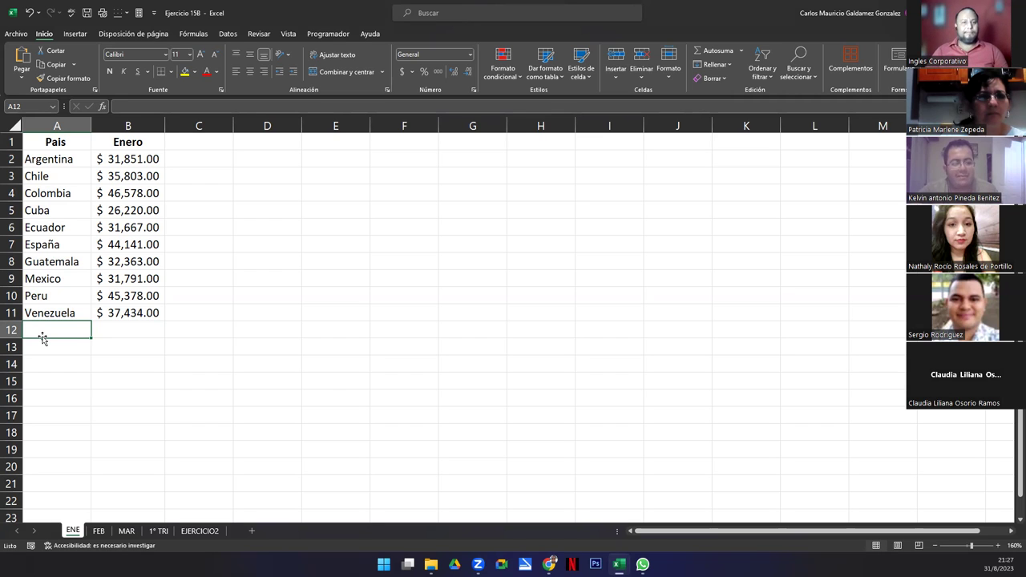
pyautogui.write('China}')
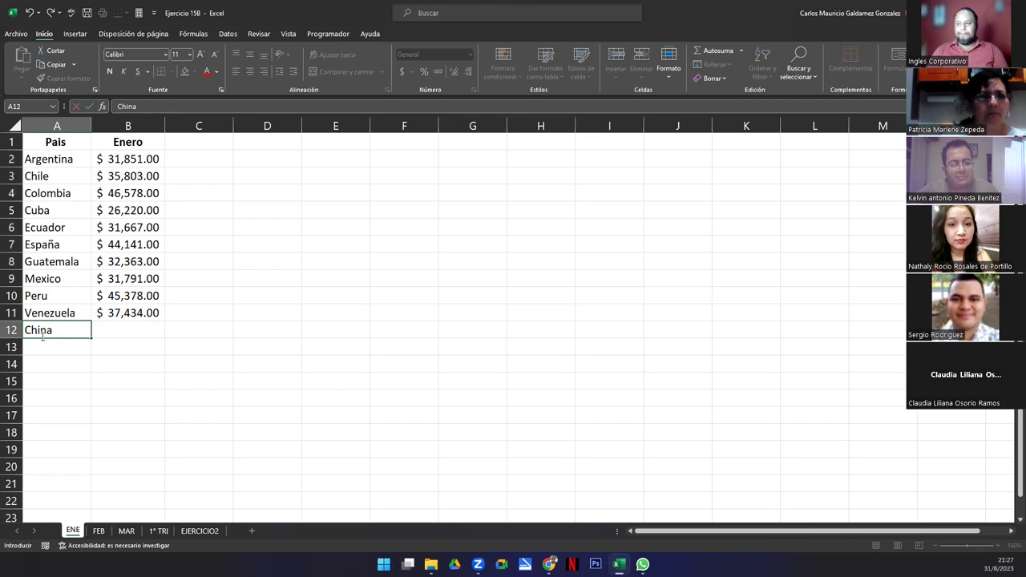
pyautogui.press('Return')
pyautogui.press('Up')
pyautogui.press('F2')
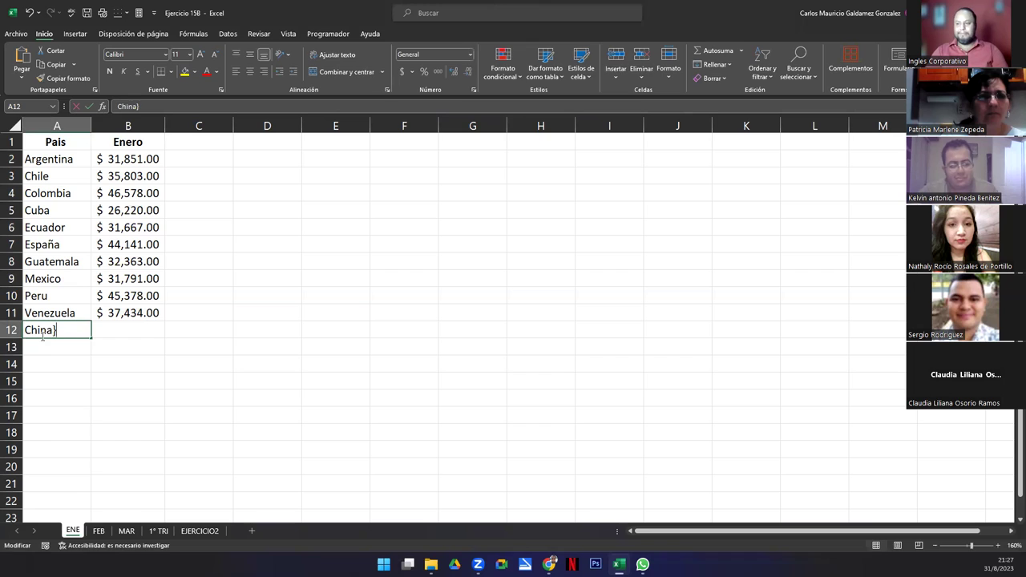
pyautogui.press('BackSpace')
pyautogui.press('Return')
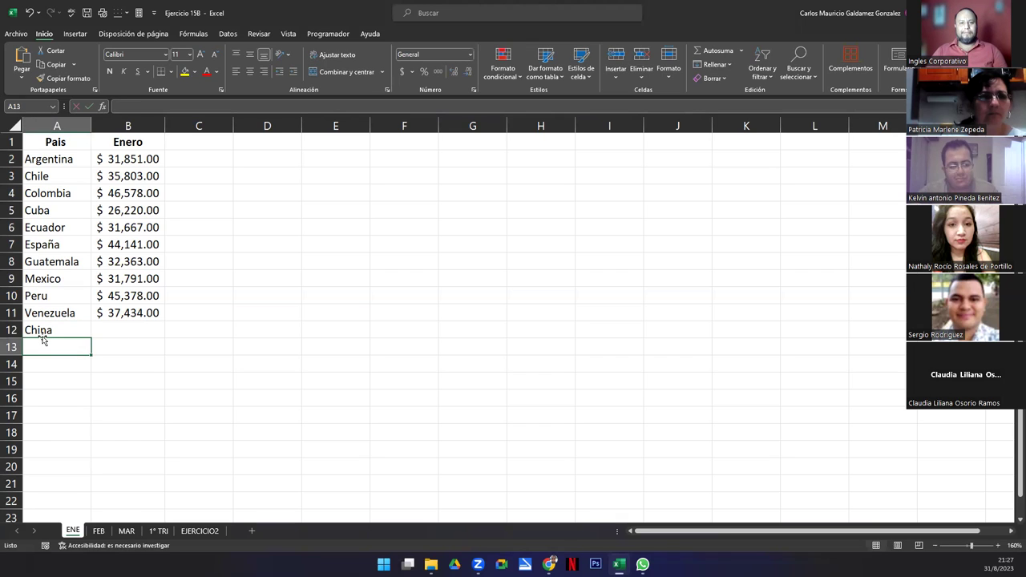
# - Extend the country list on the ENE sheet with Alemania, Francia, Italia and Brasil in cells A13 to A16
pyautogui.write('Alemania')
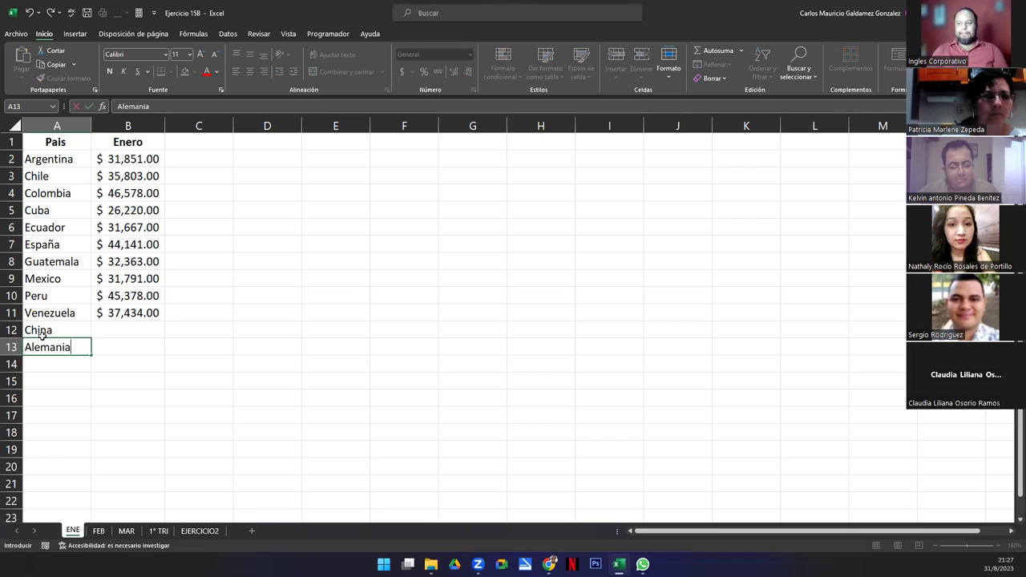
pyautogui.press('Return')
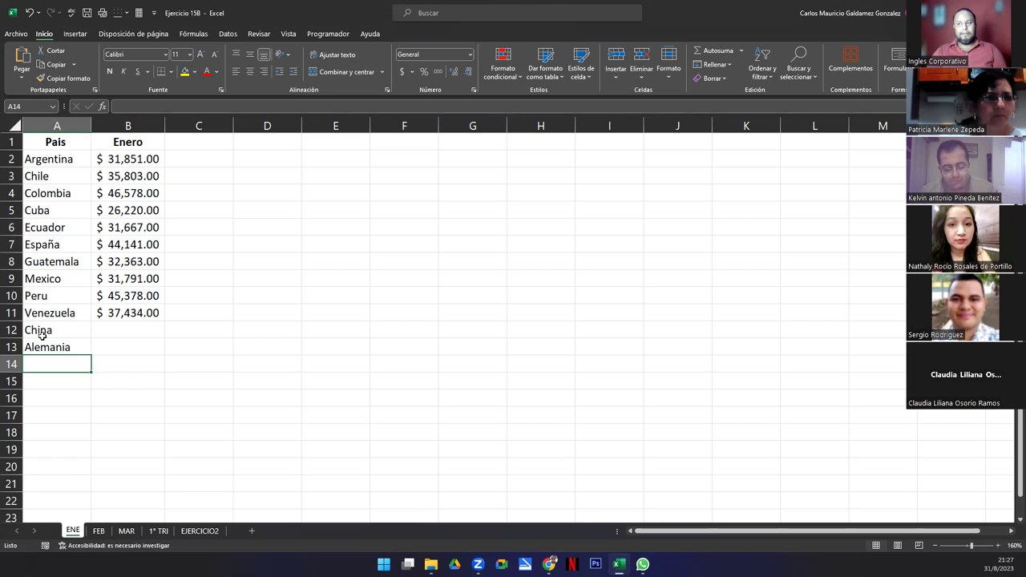
pyautogui.write('Francia')
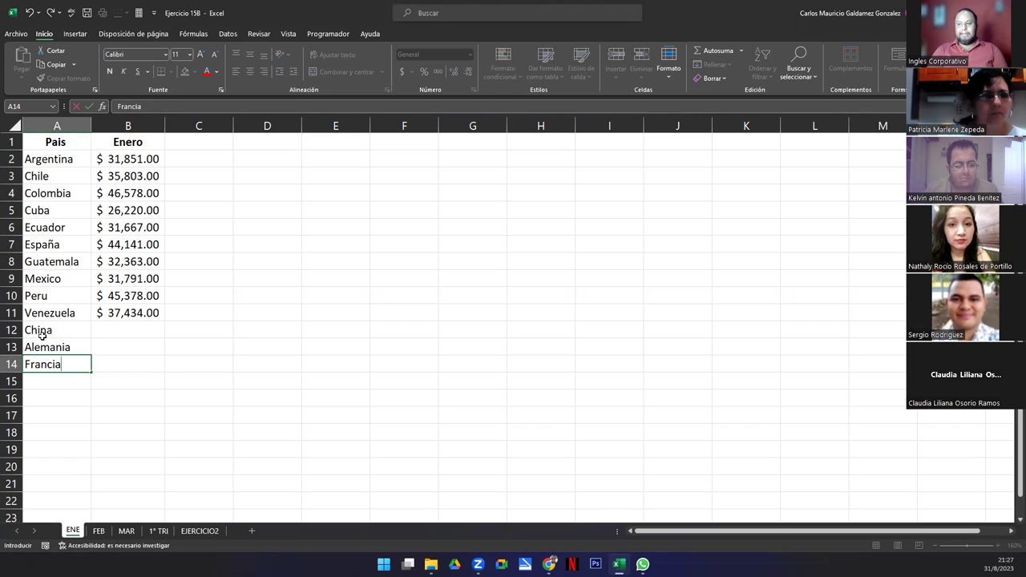
pyautogui.press('Return')
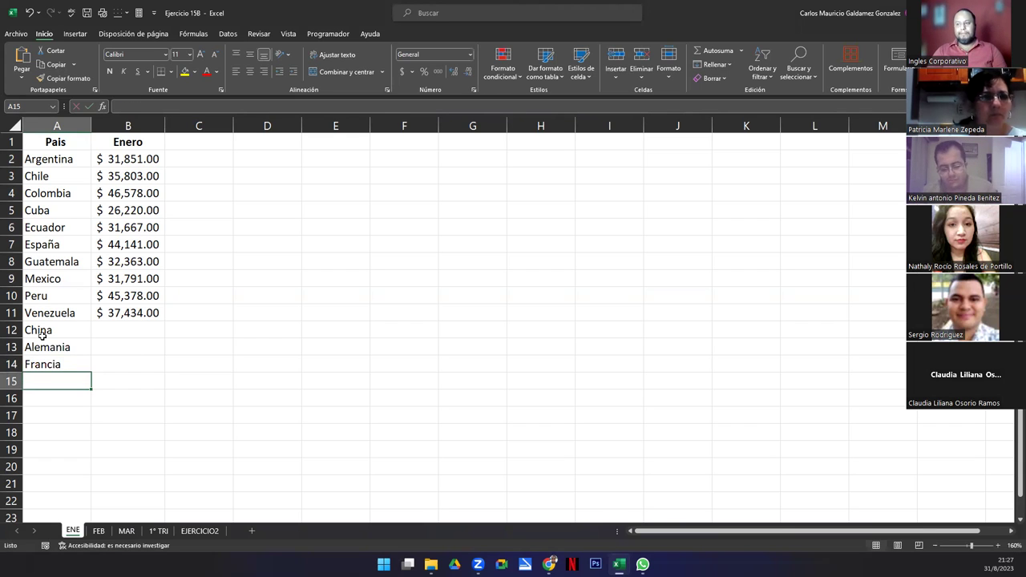
pyautogui.write('Italia')
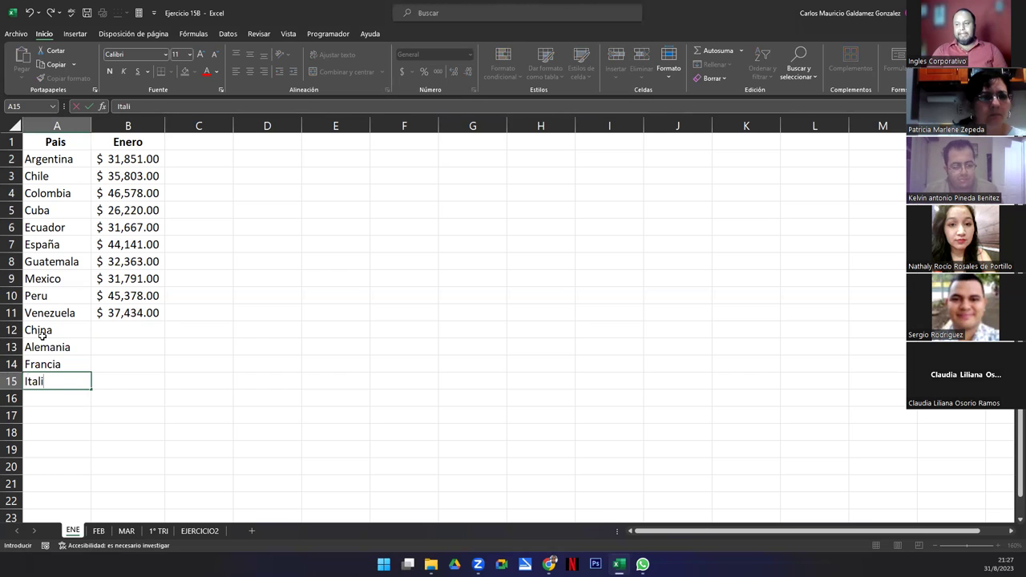
pyautogui.press('Return')
pyautogui.write('Braziñ')
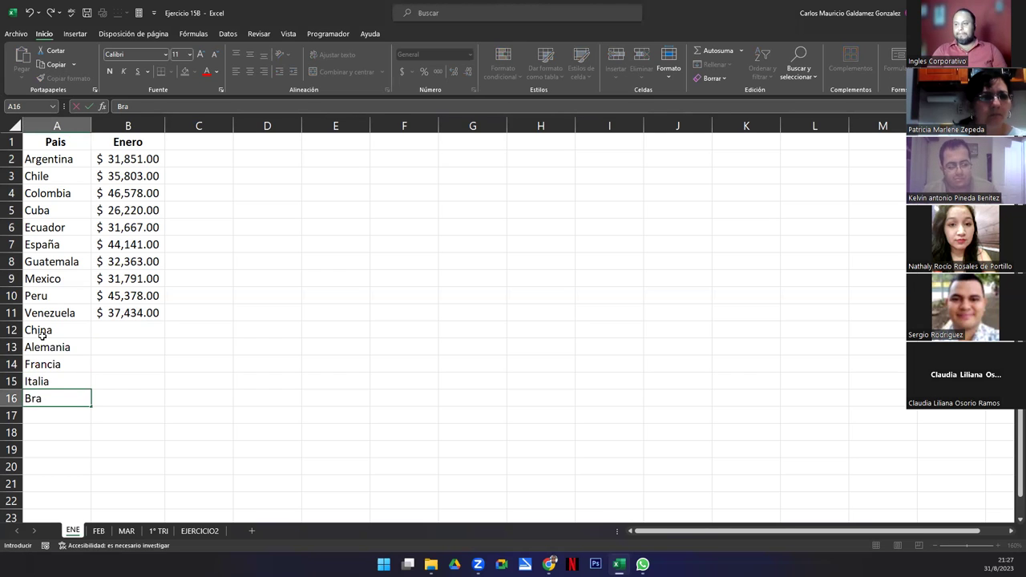
pyautogui.press('BackSpace')
pyautogui.press('BackSpace')
pyautogui.write('sil')
pyautogui.press('Return')
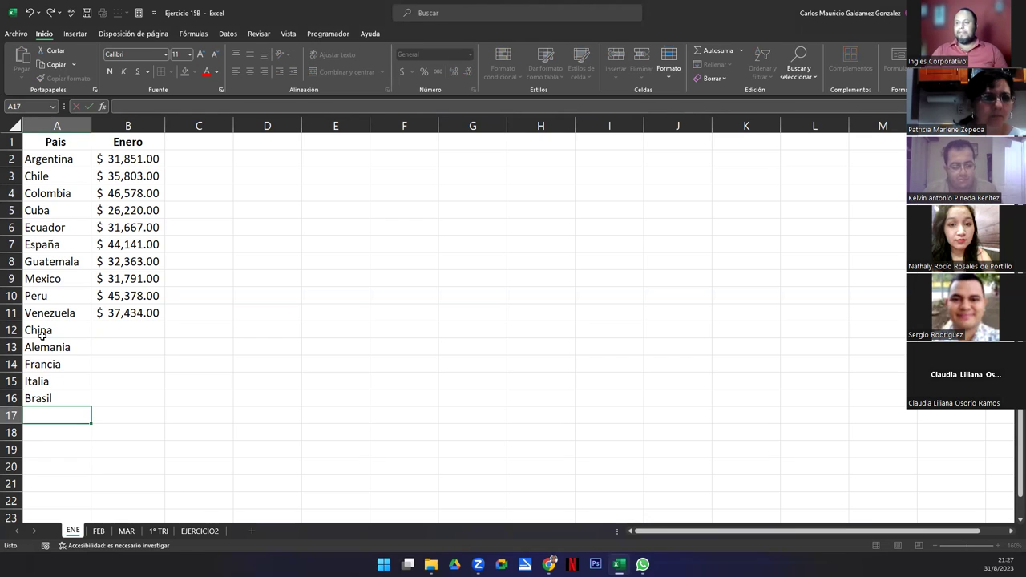
# - Enter 48700 as China's January amount in cell B12 of the ENE sheet
pyautogui.press('Up')
pyautogui.press('Up')
pyautogui.press('Up')
pyautogui.press('Up')
pyautogui.press('Up')
pyautogui.press('Right')
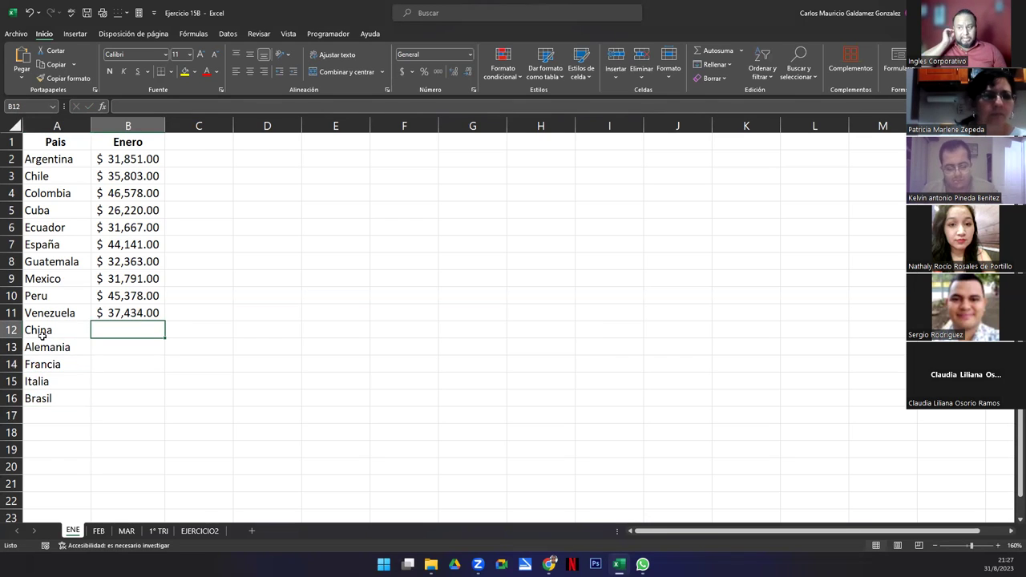
pyautogui.write('45')
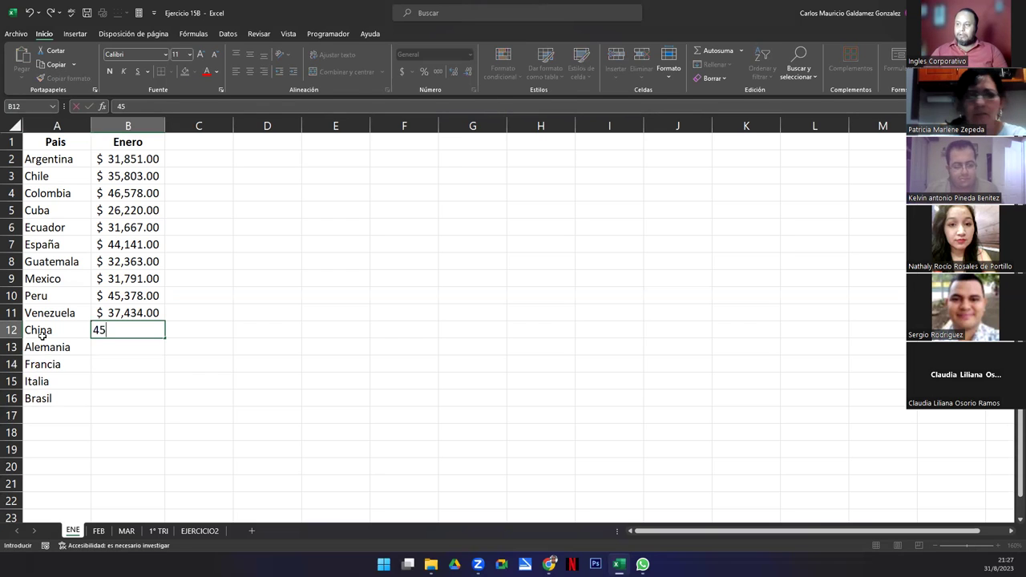
pyautogui.press('BackSpace')
pyautogui.write('8')
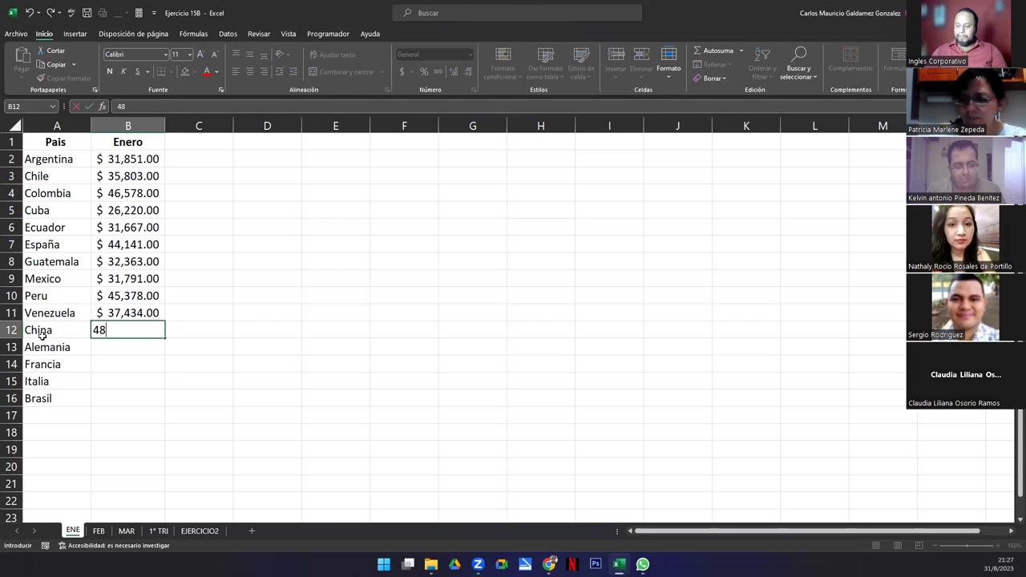
pyautogui.write(',700')
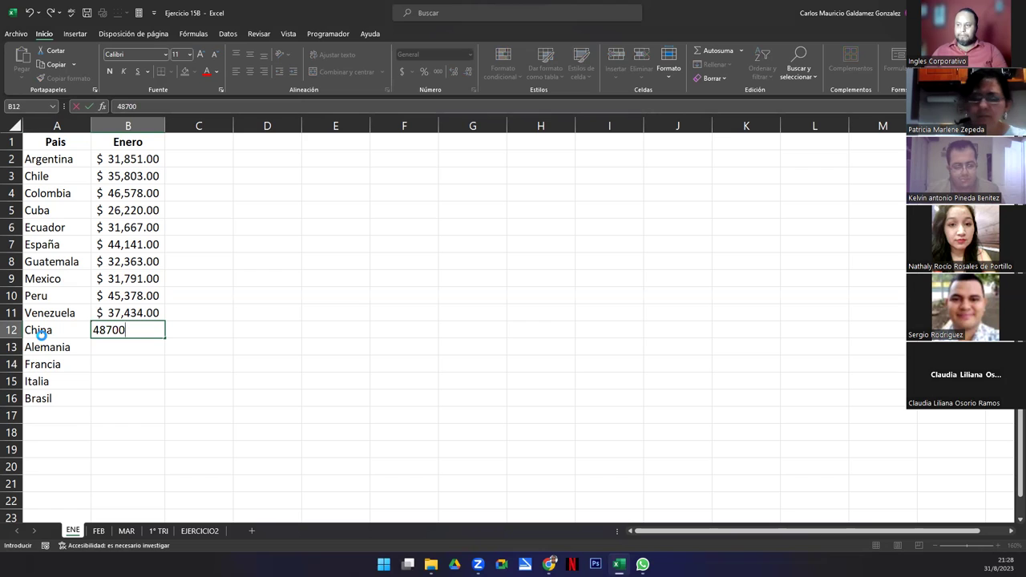
pyautogui.press('Return')
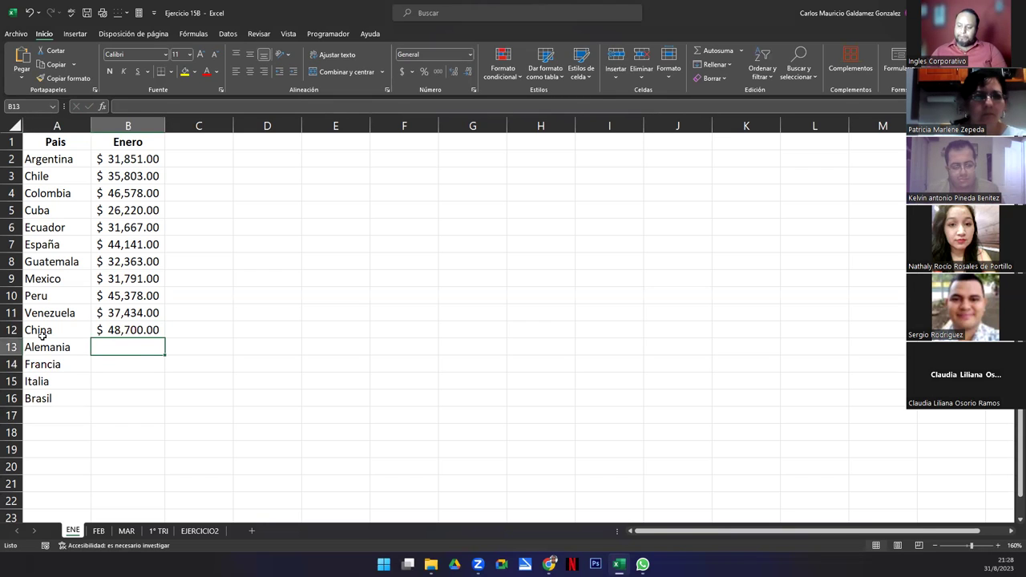
# - Fill in the January amounts for Alemania and Francia in B13 and B14 with 56000 and 57320
pyautogui.write('56,000')
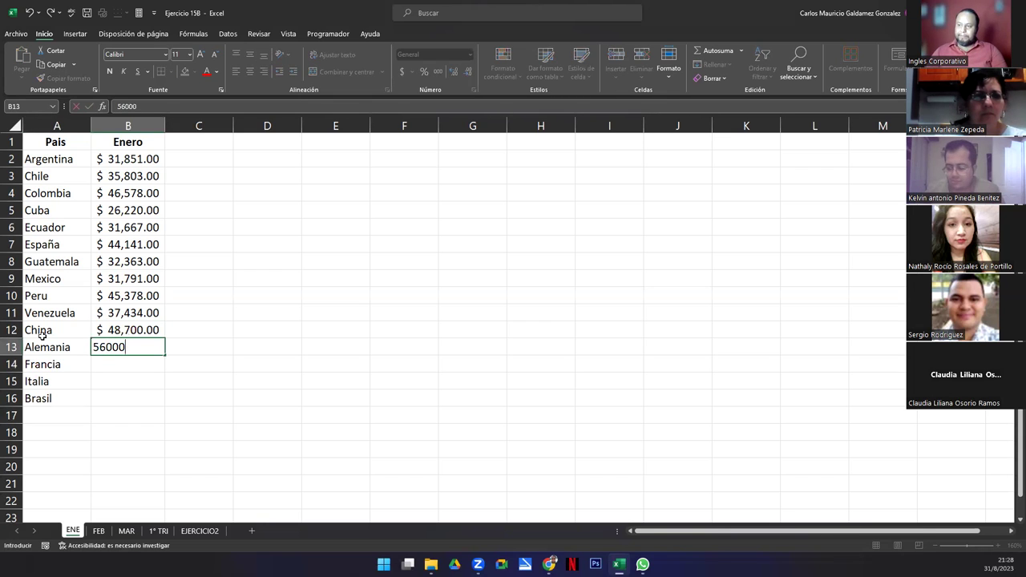
pyautogui.press('Return')
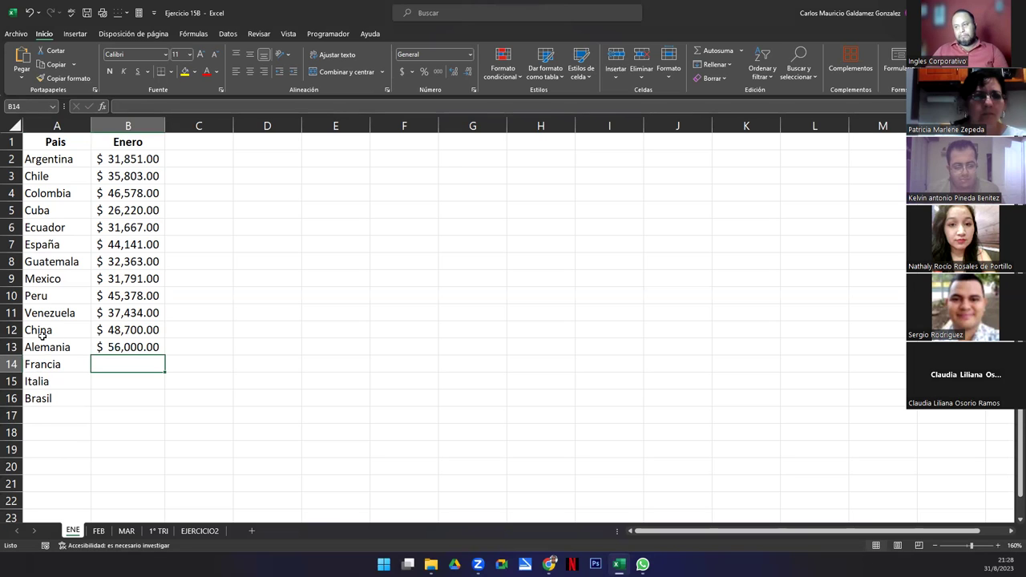
pyautogui.write('57')
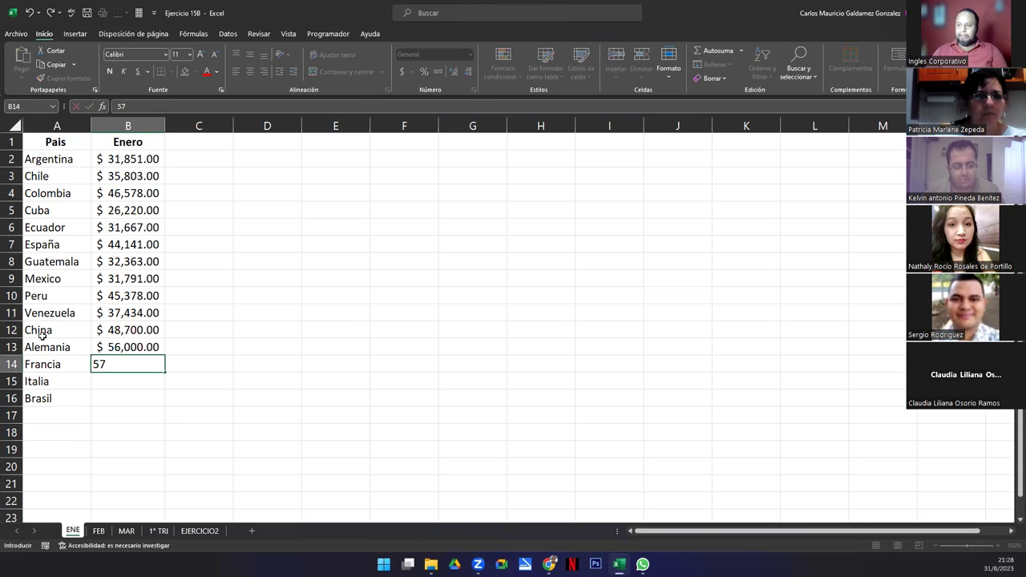
pyautogui.write(',320')
pyautogui.press('Return')
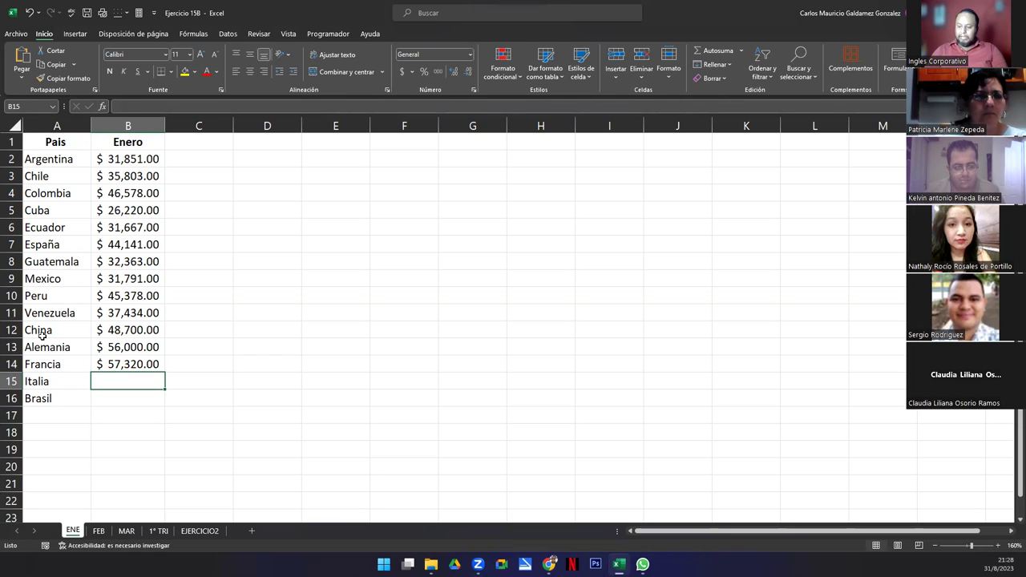
# - Fill in the January amounts for Italia and Brasil in B15 and B16 with 52336 and 44805
pyautogui.write('5')
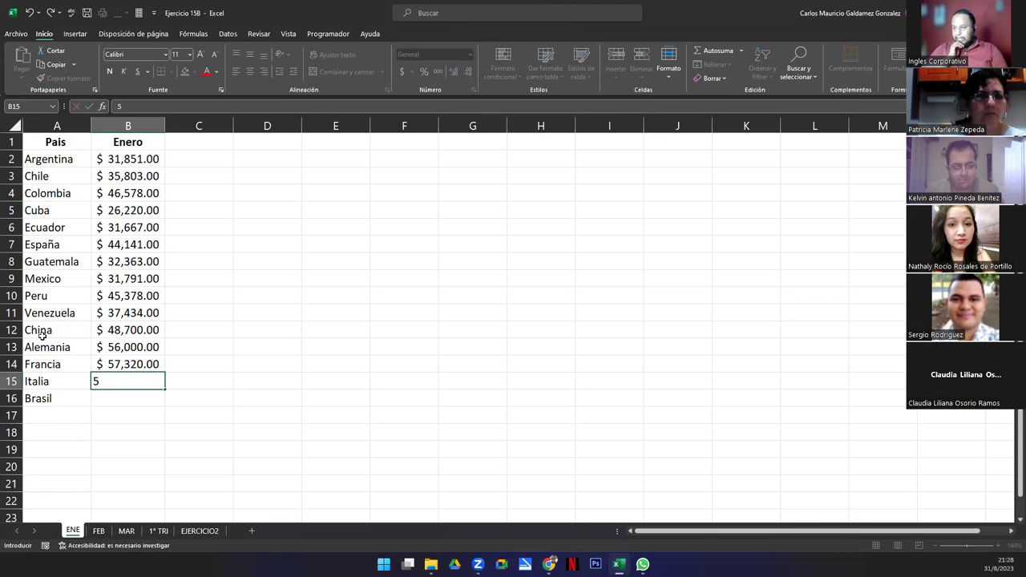
pyautogui.write('2336')
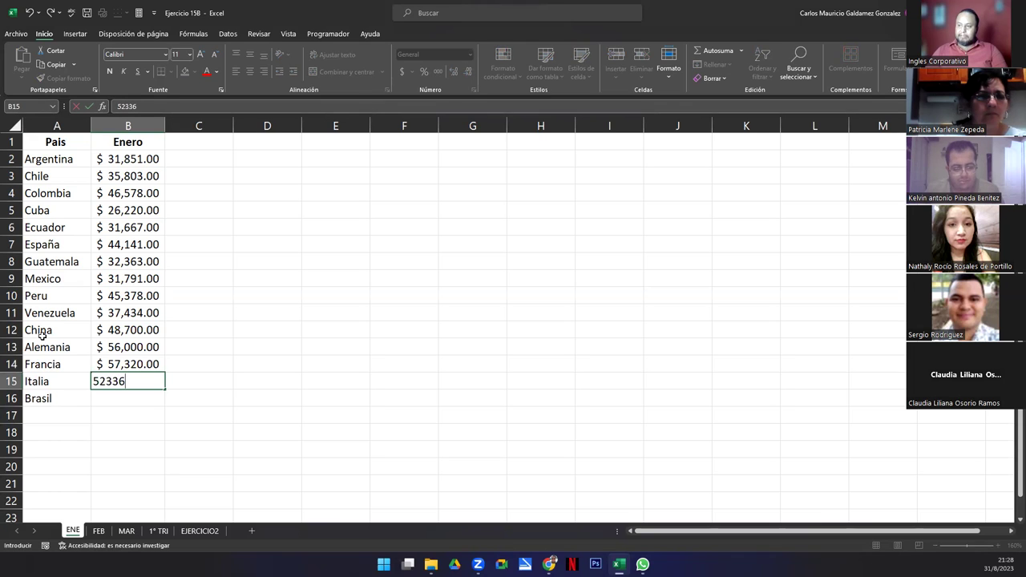
pyautogui.press('Return')
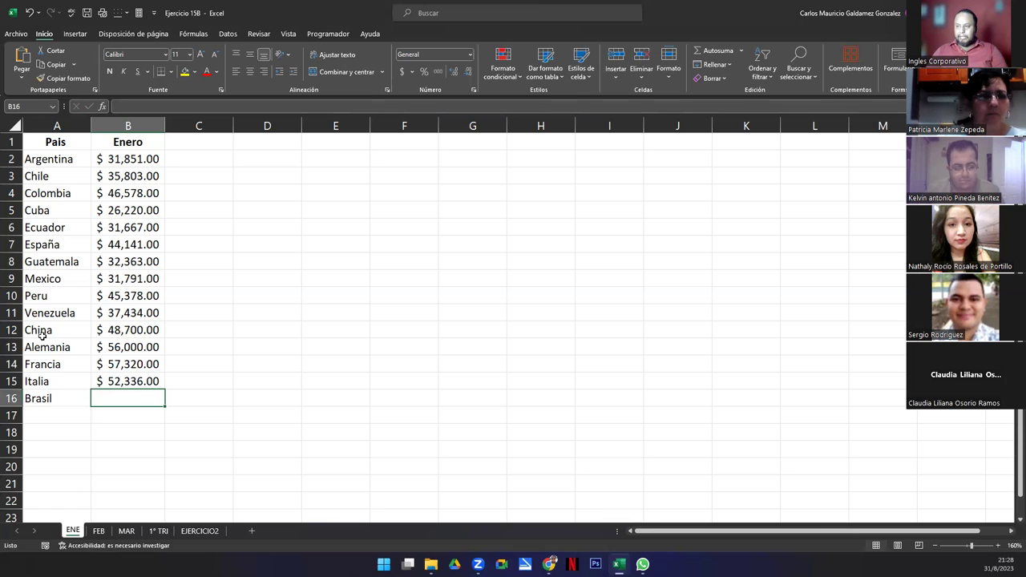
pyautogui.write('44')
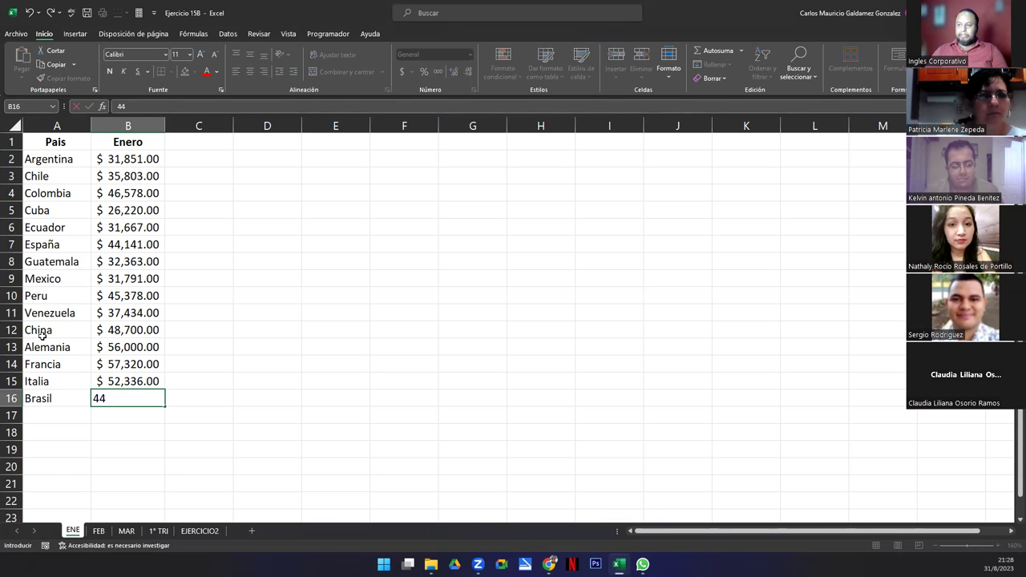
pyautogui.write('805')
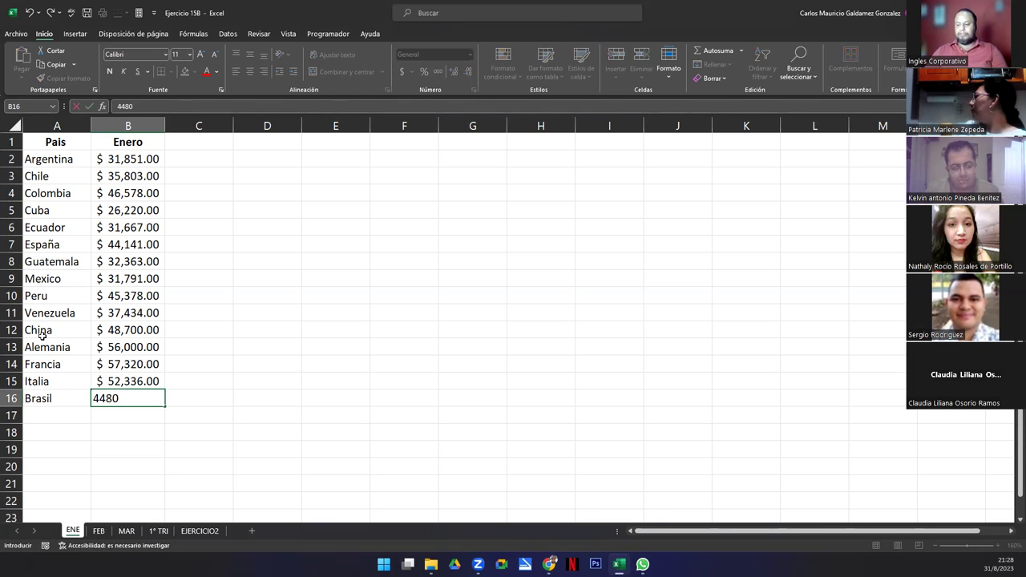
pyautogui.press('Return')
# - Highlight the newly added January amounts in B12:B16 on the ENE sheet
pyautogui.press('Up')
pyautogui.press('Up')
pyautogui.press('Up')
pyautogui.press('Up')
pyautogui.press('Up')
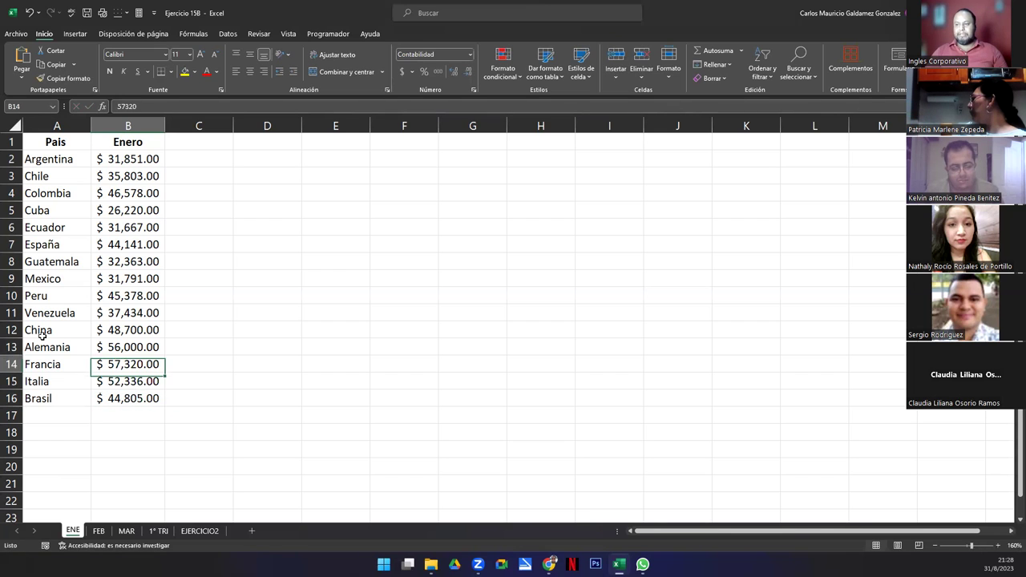
pyautogui.hotkey('shift', 'Down')
pyautogui.hotkey('shift', 'Down')
pyautogui.hotkey('shift', 'Down')
pyautogui.hotkey('shift', 'Down')
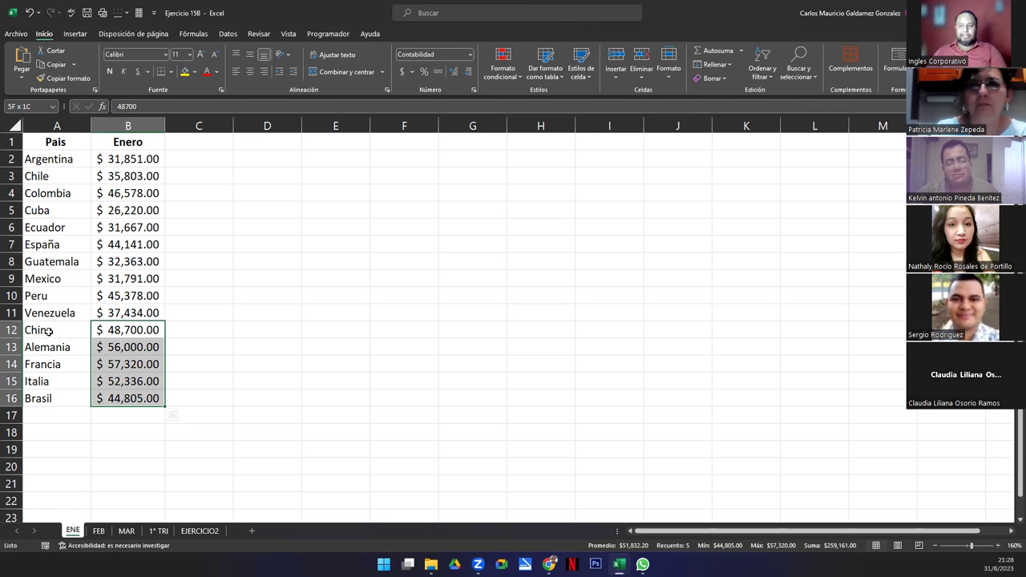
# - Copy China, Alemania and Francia from A12:A14 of the ENE sheet to the FEB sheet, starting at cell A12
pyautogui.moveTo(49, 331); pyautogui.dragTo(49, 373)
pyautogui.hotkey('ctrl', 'c')
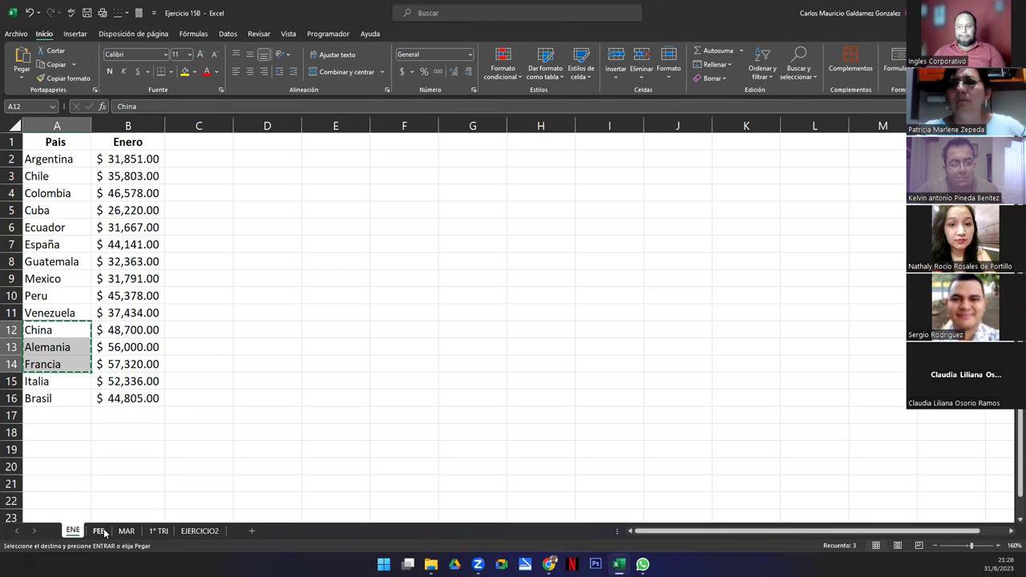
pyautogui.click(98, 531)
pyautogui.click(45, 332)
pyautogui.hotkey('ctrl', 'v')
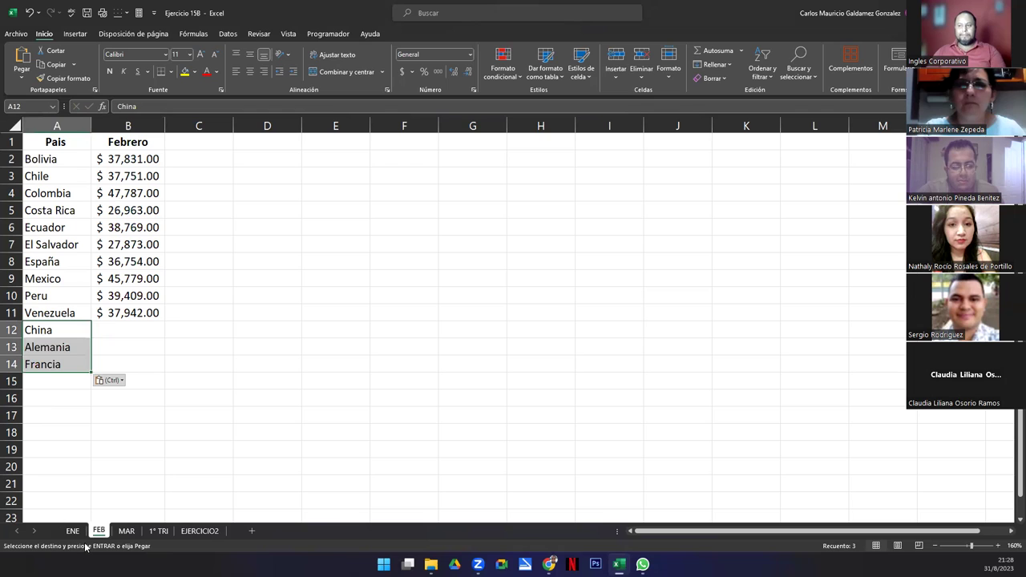
# - Extend the country list on the FEB sheet with Honduras in A15 and Panama in A16
pyautogui.click(48, 381)
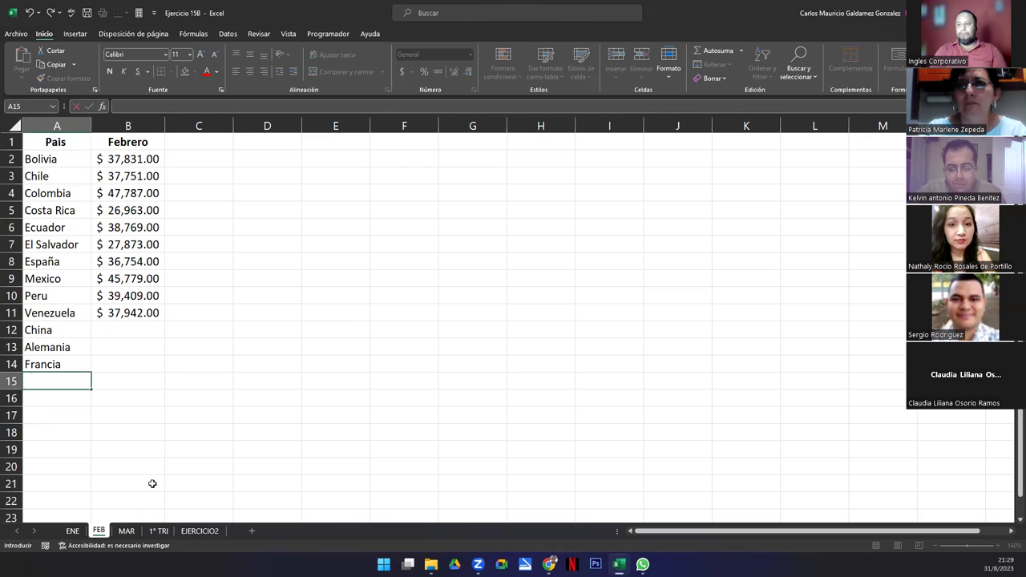
pyautogui.write('Hondu')
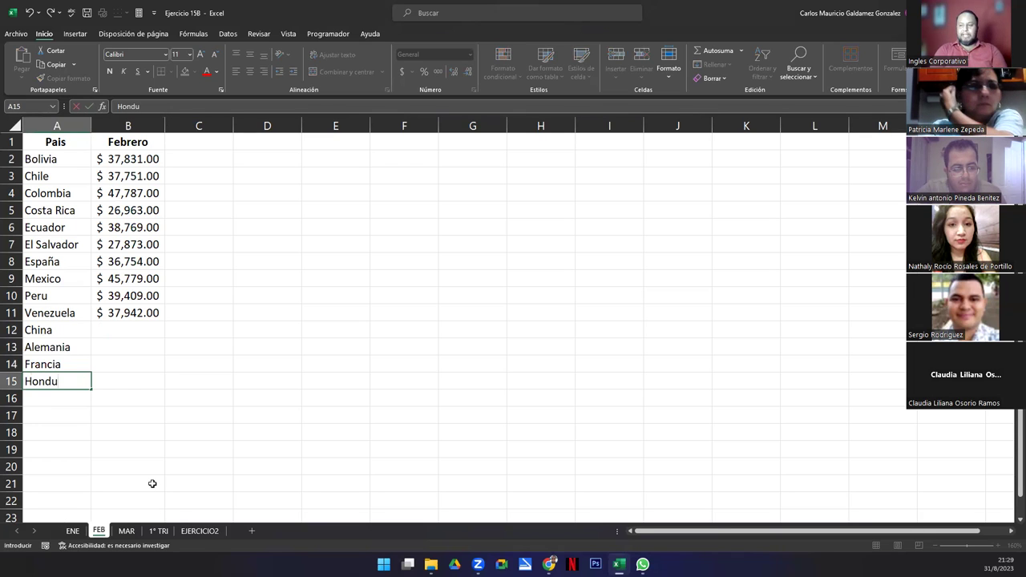
pyautogui.write('ras')
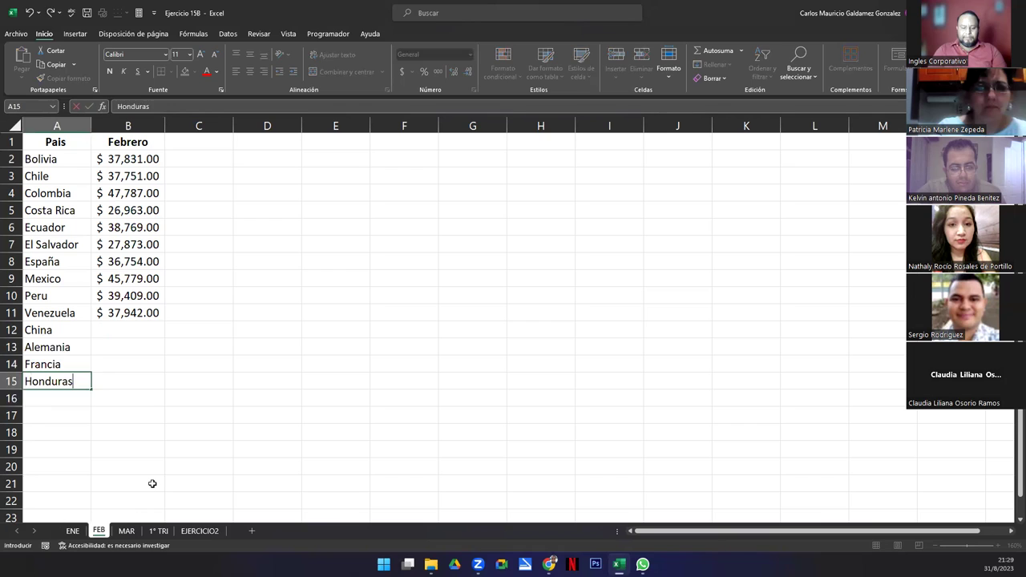
pyautogui.press('Return')
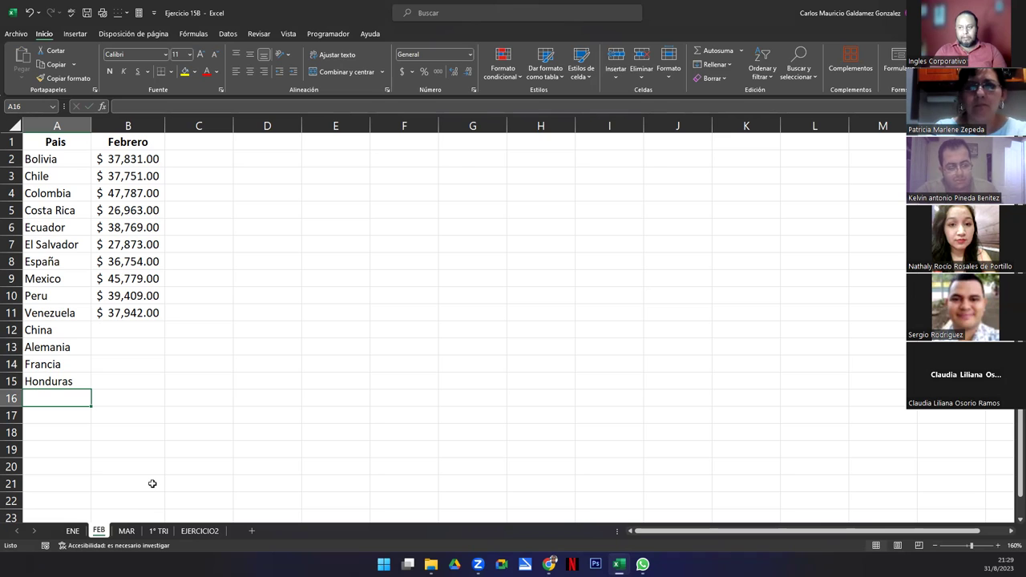
pyautogui.write('C')
pyautogui.press('BackSpace')
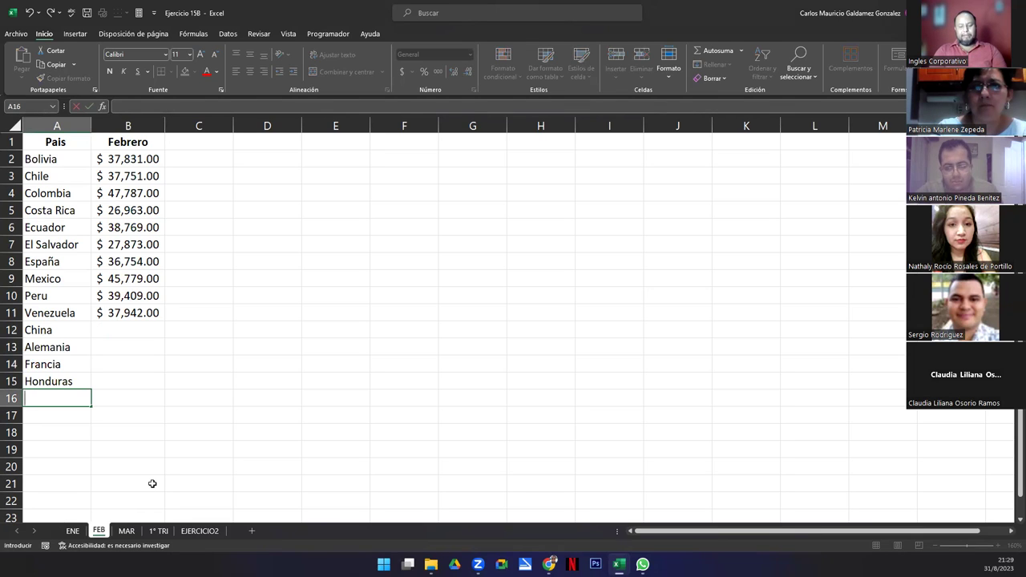
pyautogui.write('Pana')
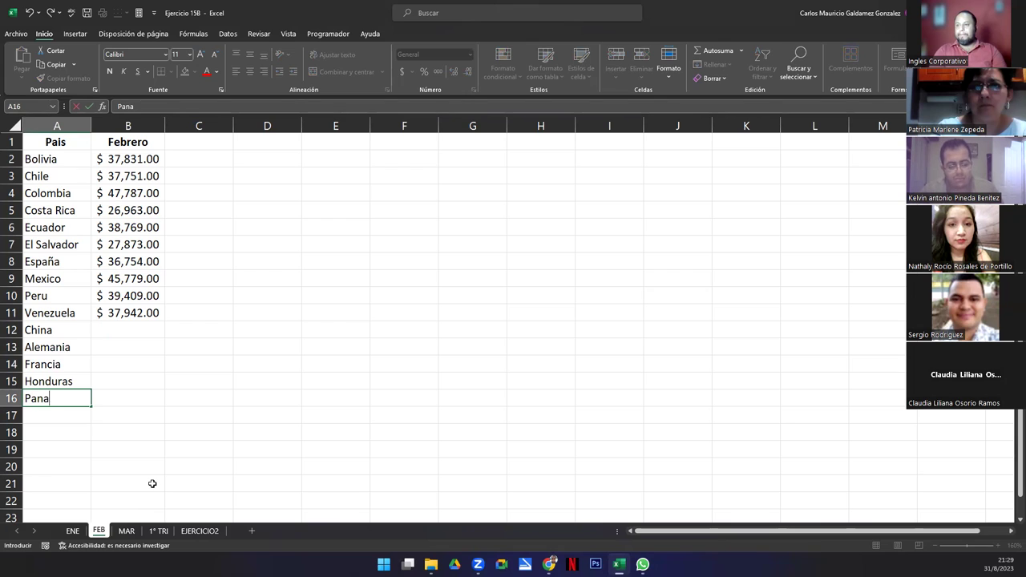
pyautogui.write('ma')
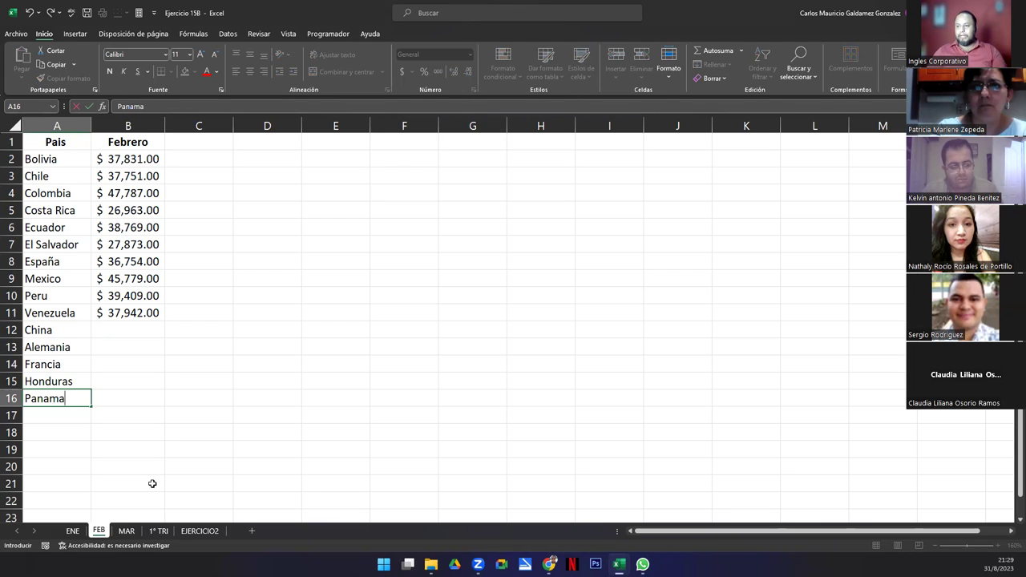
pyautogui.press('Tab')
# - Enter 60140 as China's February amount in cell B12 of the FEB sheet
pyautogui.press('Up')
pyautogui.press('Up')
pyautogui.press('Up')
pyautogui.press('Up')
pyautogui.press('Up')
pyautogui.press('Down')
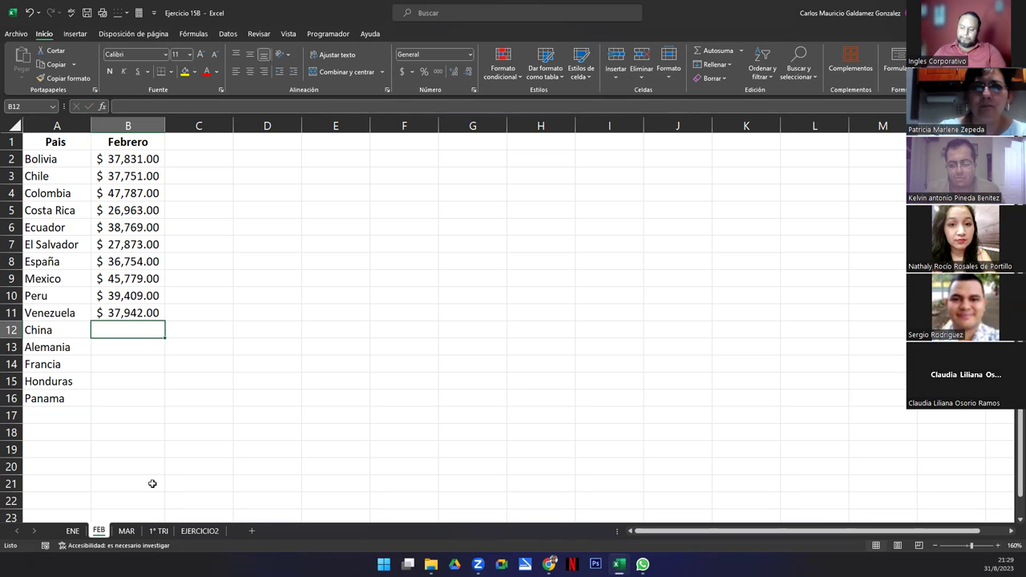
pyautogui.press('F2')
pyautogui.write('6')
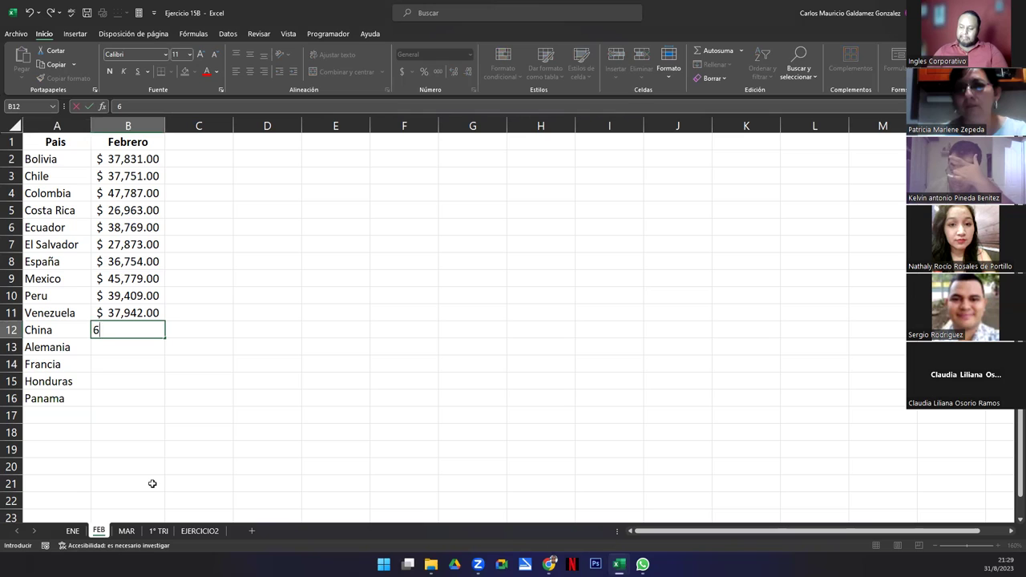
pyautogui.write('0140')
pyautogui.press('Return')
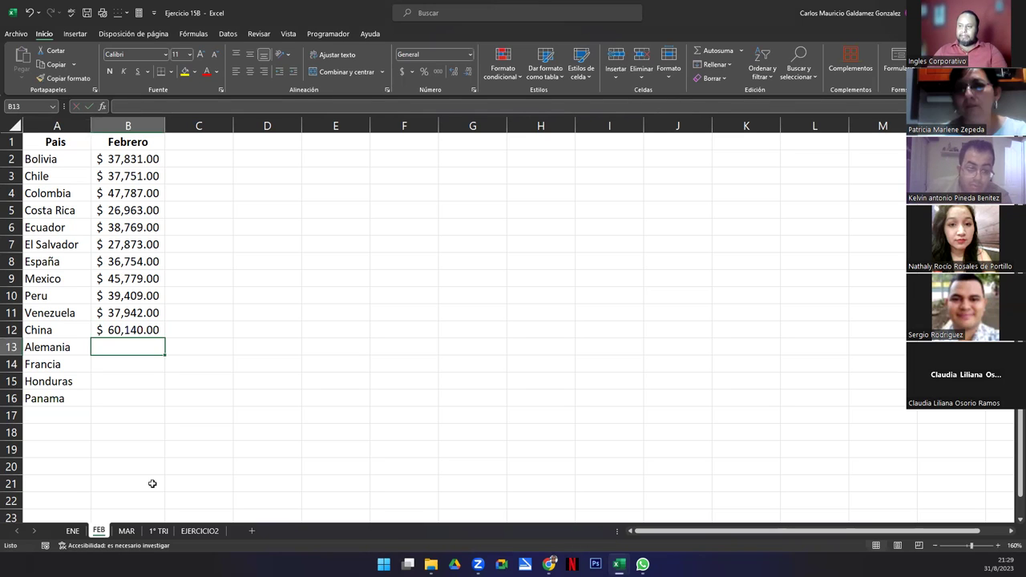
# - Fill in the February amounts for Alemania and Francia in B13 and B14 with 57124 and 44615
pyautogui.write('57')
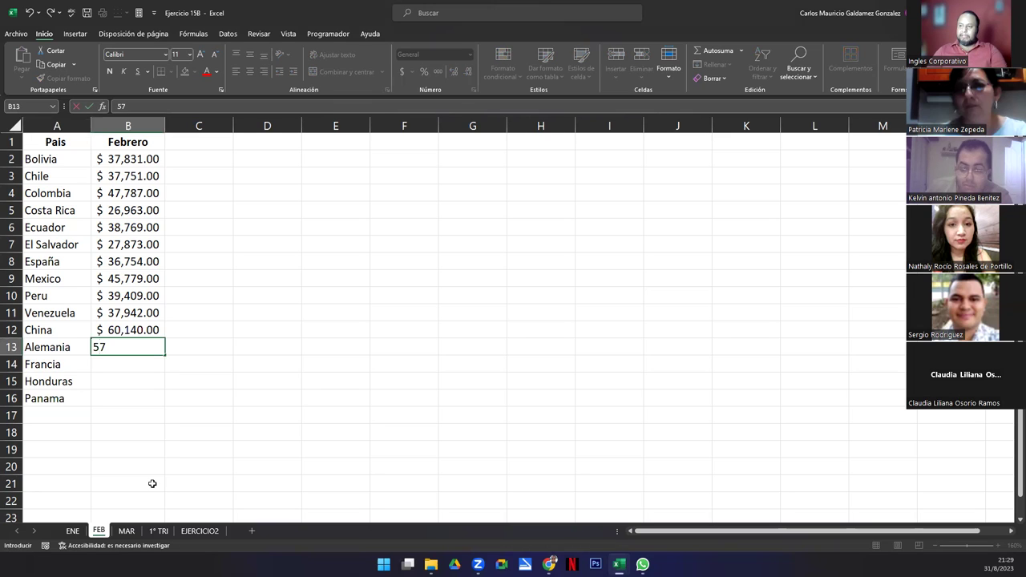
pyautogui.write(',12')
pyautogui.write('4')
pyautogui.press('Return')
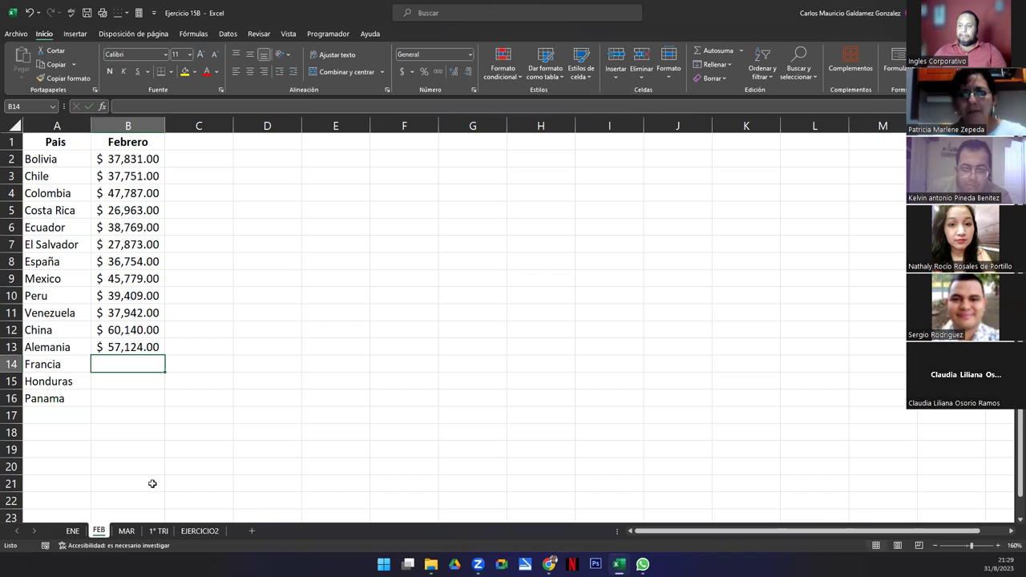
pyautogui.write('8')
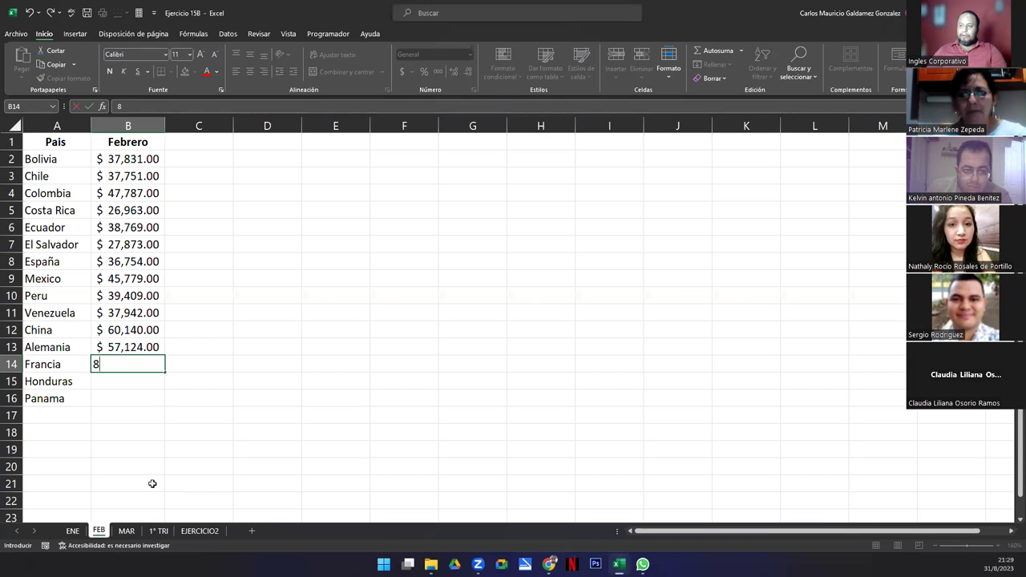
pyautogui.press('BackSpace')
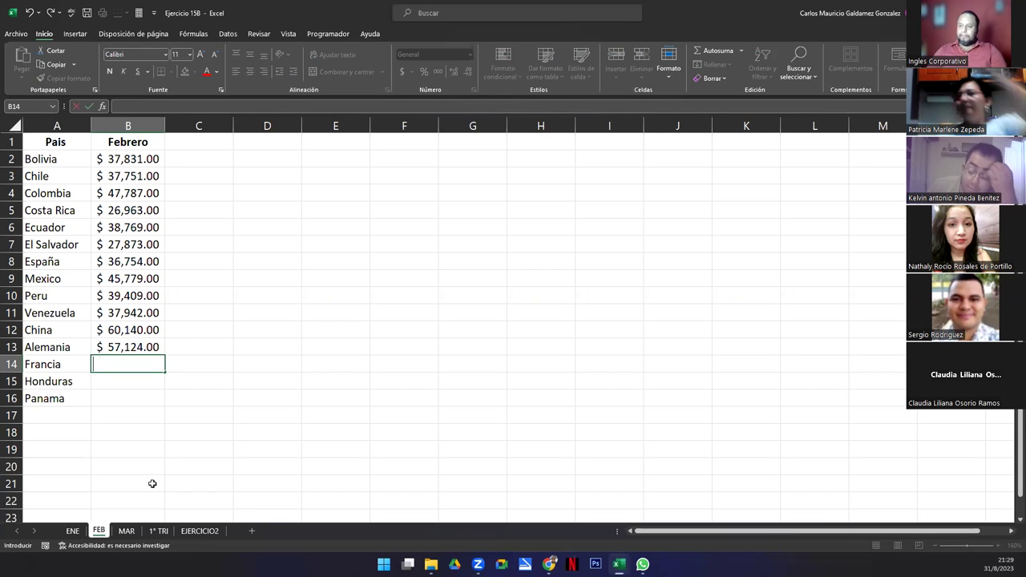
pyautogui.write('4')
pyautogui.write('4,6')
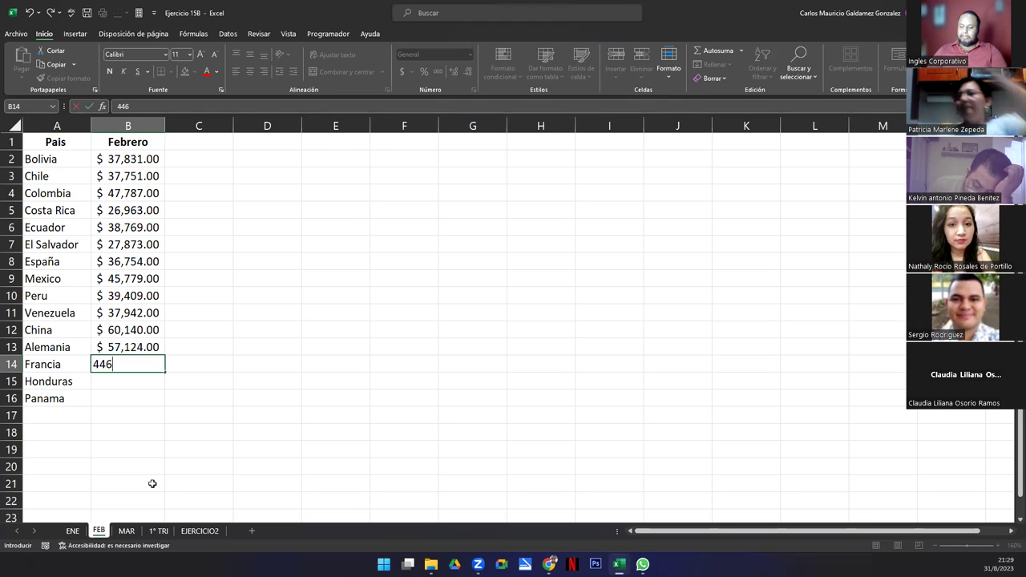
pyautogui.write('15')
pyautogui.press('Return')
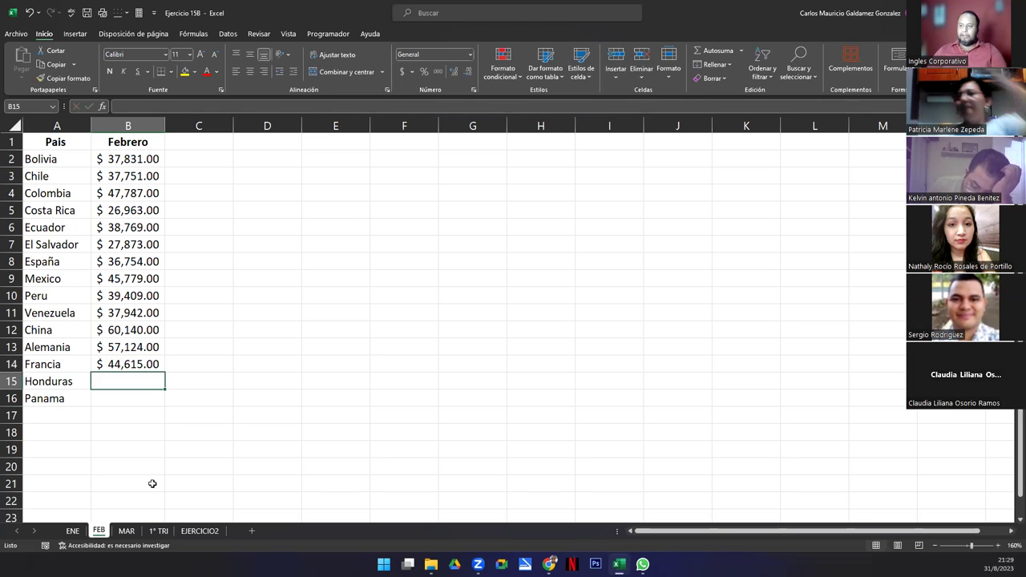
# - Fill in the February amounts for Honduras and Panama in B15 and B16 of the FEB sheet with 32147 and 38700
pyautogui.write('32')
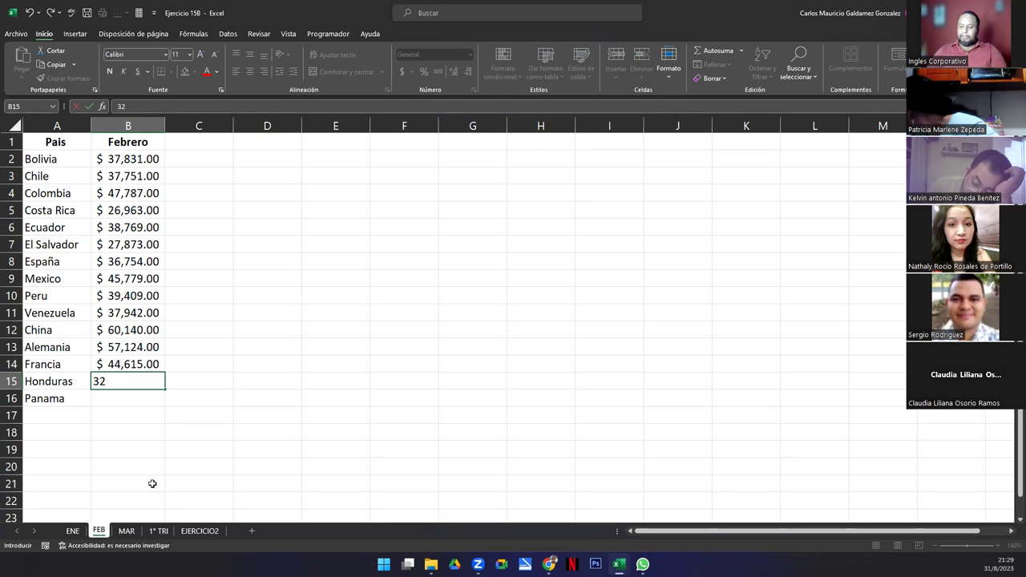
pyautogui.write(',147')
pyautogui.press('Return')
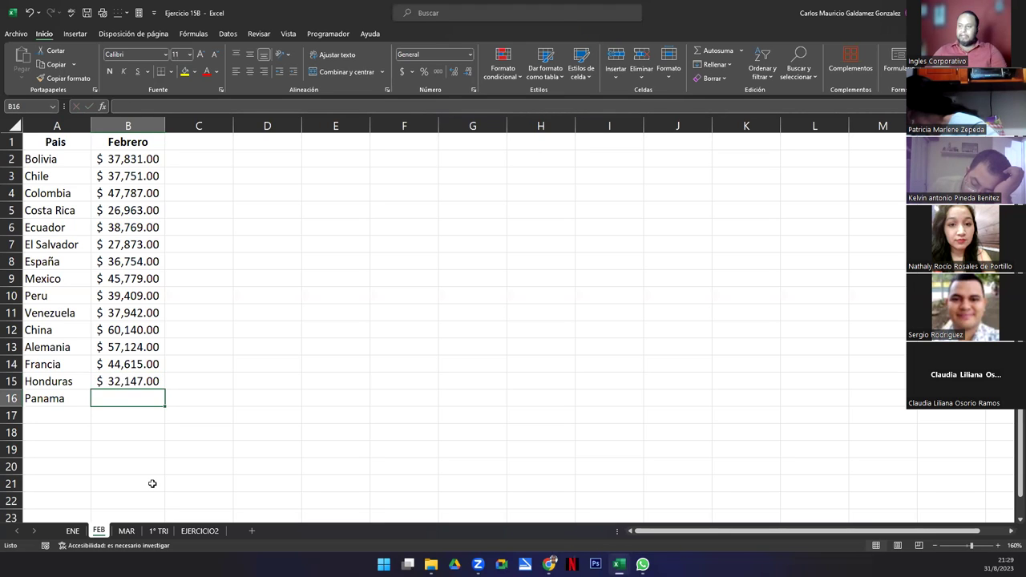
pyautogui.write('38')
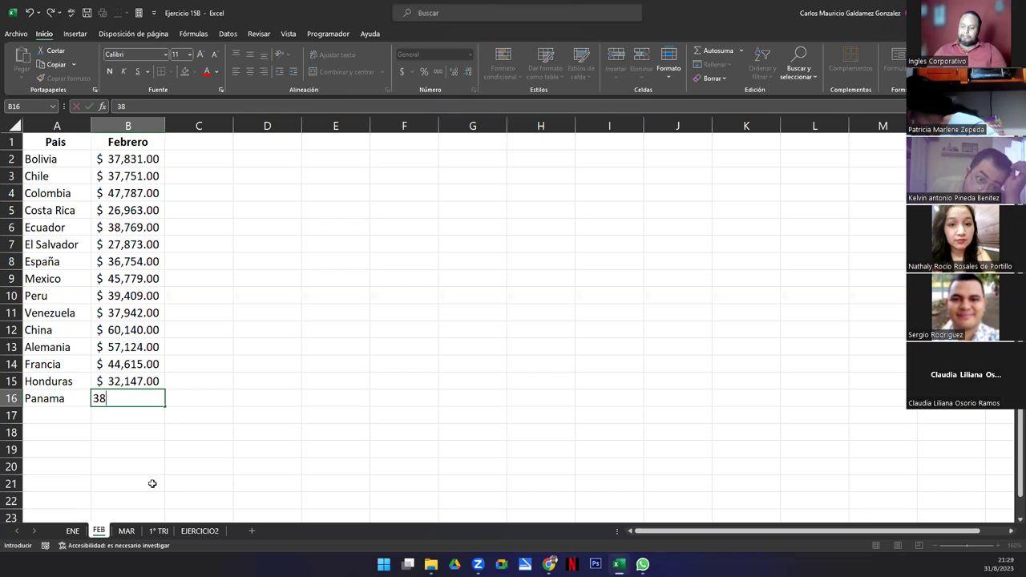
pyautogui.write('700')
pyautogui.press('Return')
pyautogui.press('Up')
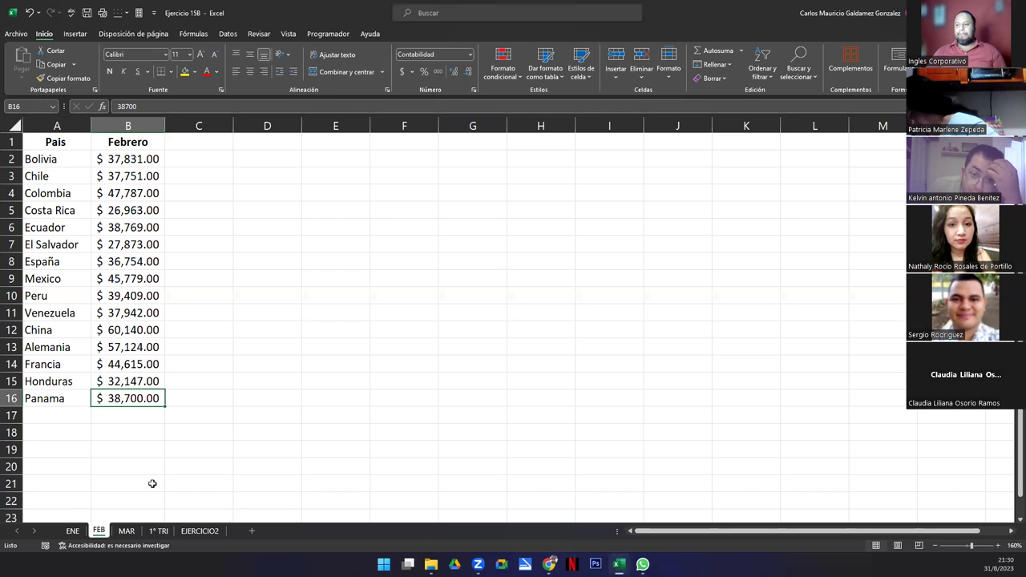
# - Copy Francia, Honduras and Panama from A14:A16 of the FEB sheet to the MAR sheet, starting at cell A12
pyautogui.moveTo(43, 401); pyautogui.dragTo(44, 364)
pyautogui.hotkey('ctrl', 'c')
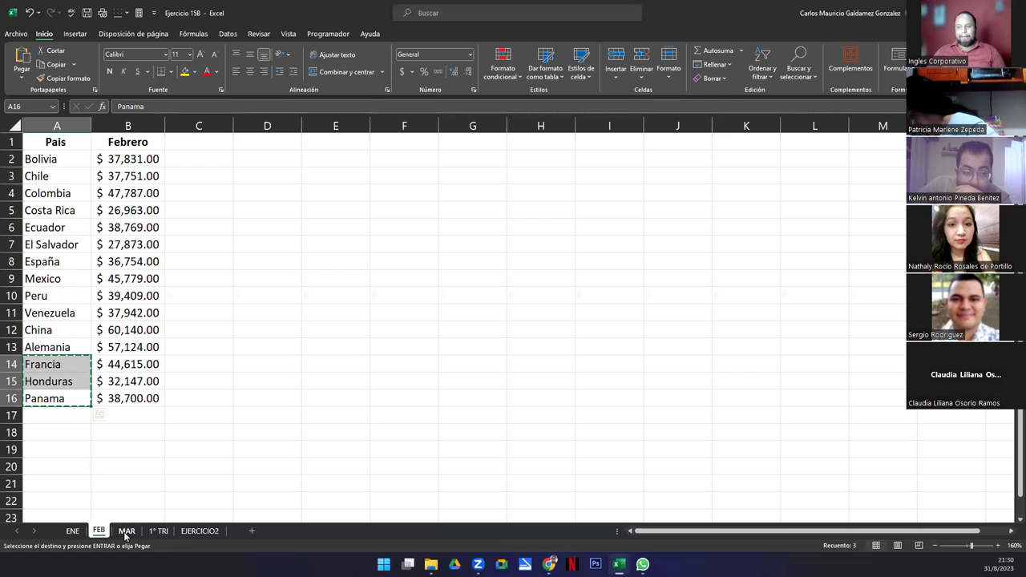
pyautogui.click(126, 531)
pyautogui.click(35, 336)
pyautogui.hotkey('ctrl', 'v')
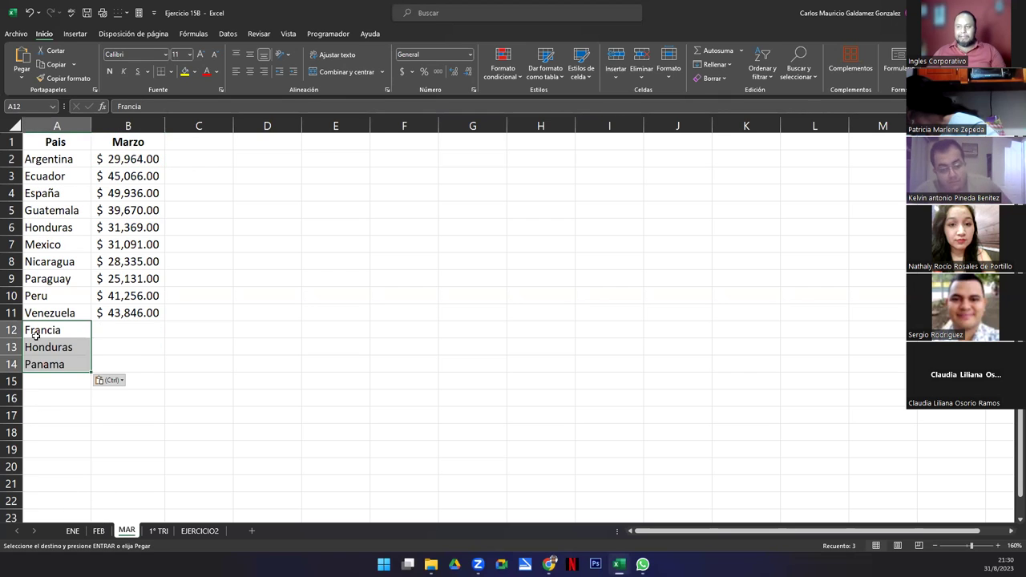
# - Extend the country list on the MAR sheet with Vaticano in A15 and Inglaterra in A16
pyautogui.click(36, 340)
pyautogui.press('Down')
pyautogui.press('Down')
pyautogui.press('Down')
pyautogui.press('Up')
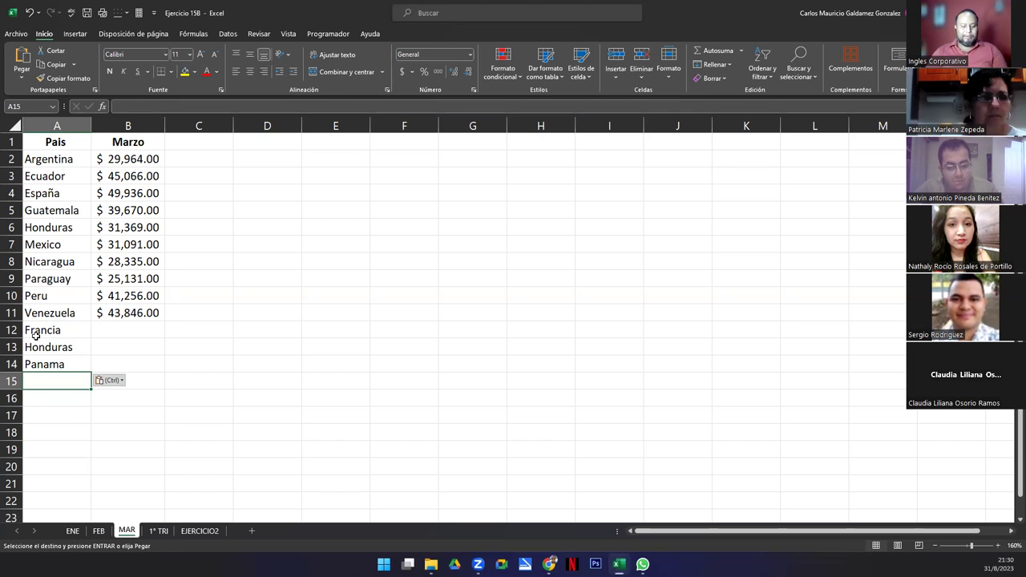
pyautogui.write('Vaticano')
pyautogui.press('Return')
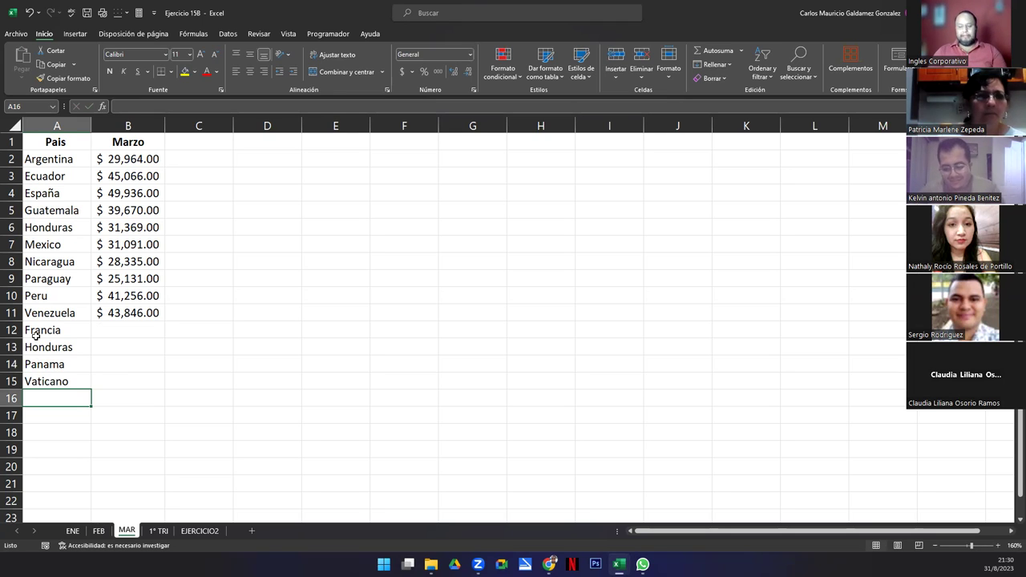
pyautogui.write('Inglaterra')
pyautogui.press('Return')
# - Enter the March amounts 36000 for Francia in B12 and 26178 for Honduras in B13 of the MAR sheet
pyautogui.moveTo(44, 329); pyautogui.dragTo(58, 402)
pyautogui.click(148, 331)
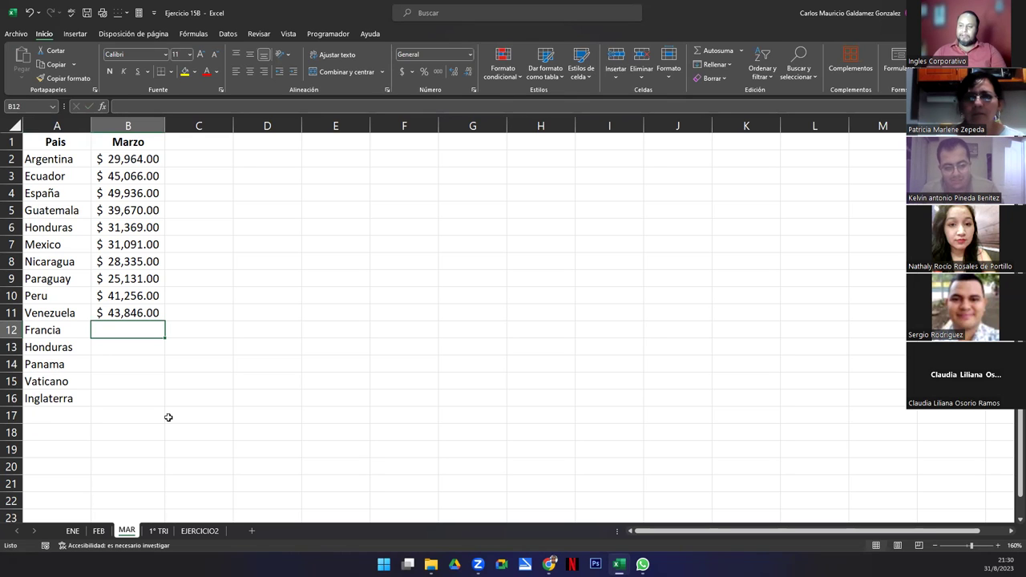
pyautogui.write('36,000')
pyautogui.press('Return')
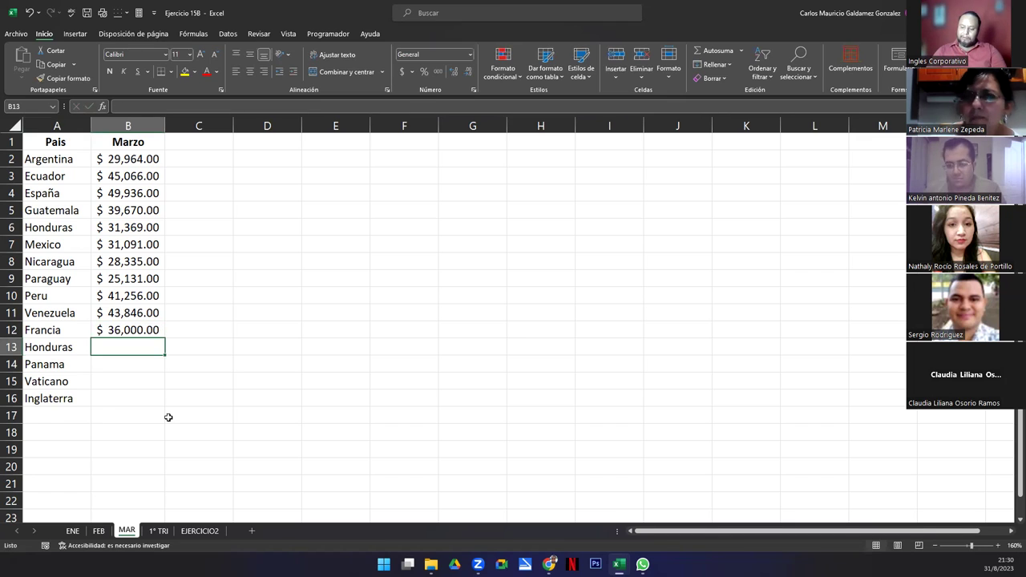
pyautogui.write('2')
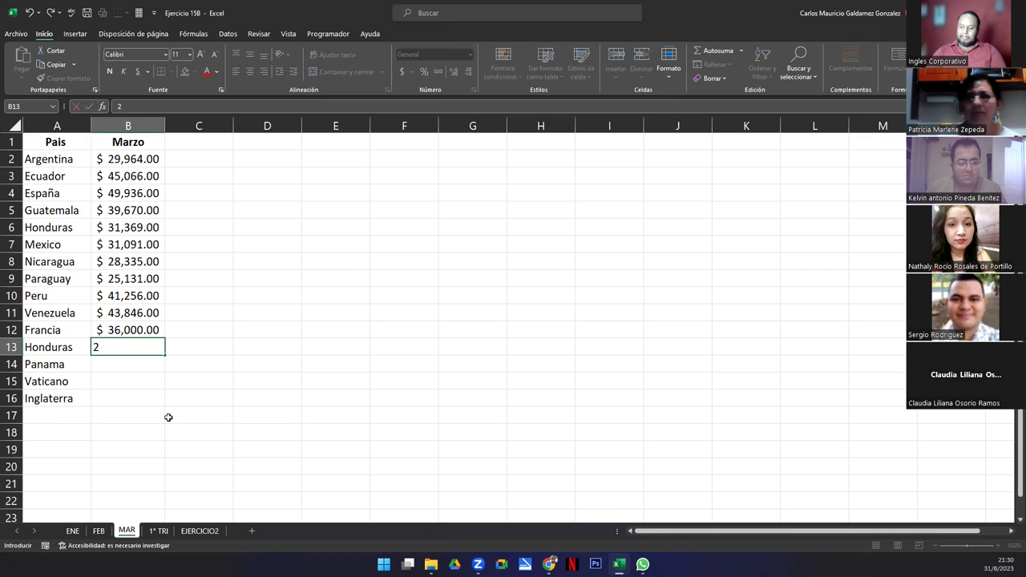
pyautogui.write('6,178')
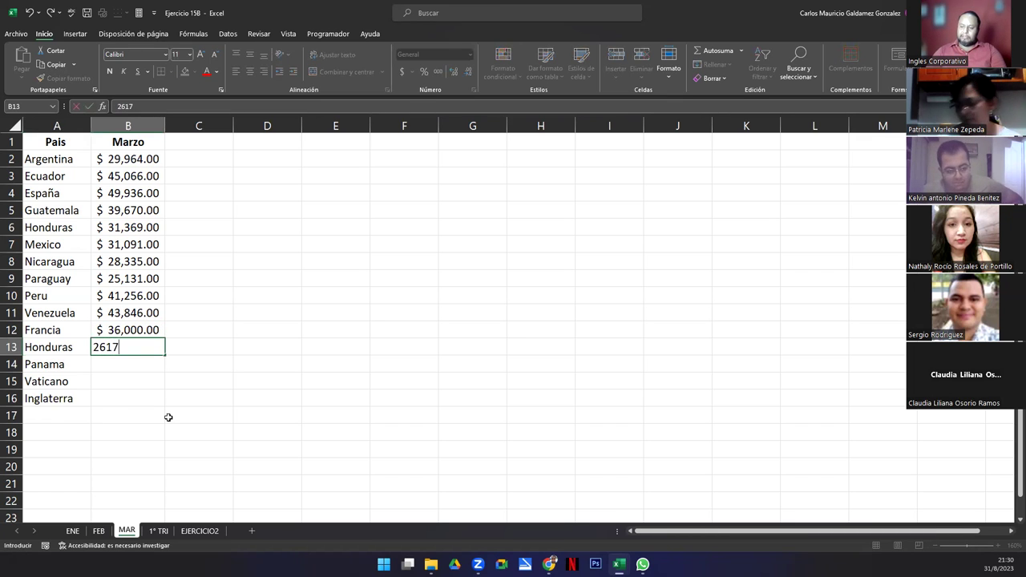
pyautogui.press('Return')
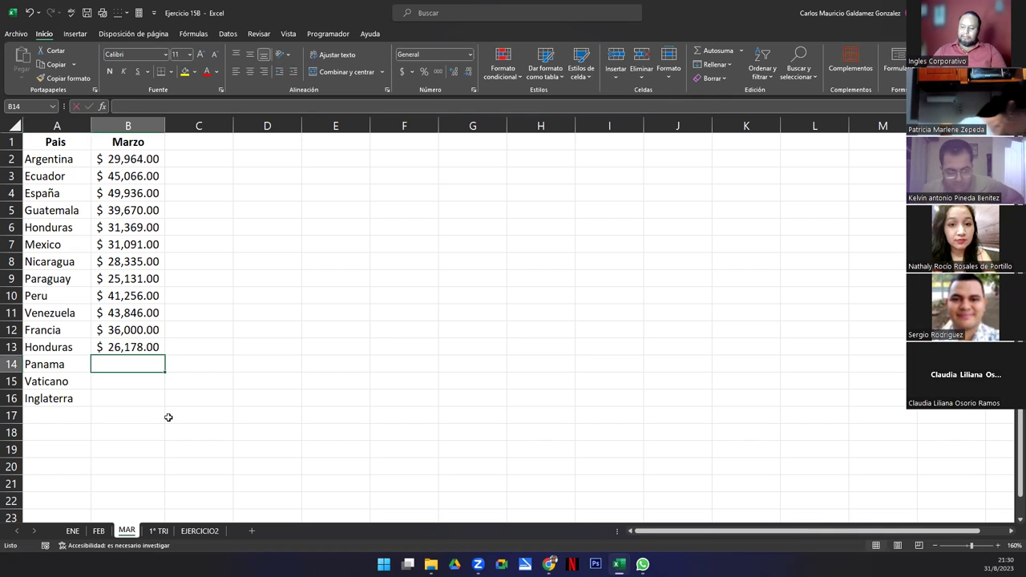
# - Fill in the March amounts for Panama, Vaticano and Inglaterra in B14:B16 with 36005, 40140 and 51128
pyautogui.write('36005')
pyautogui.press('Return')
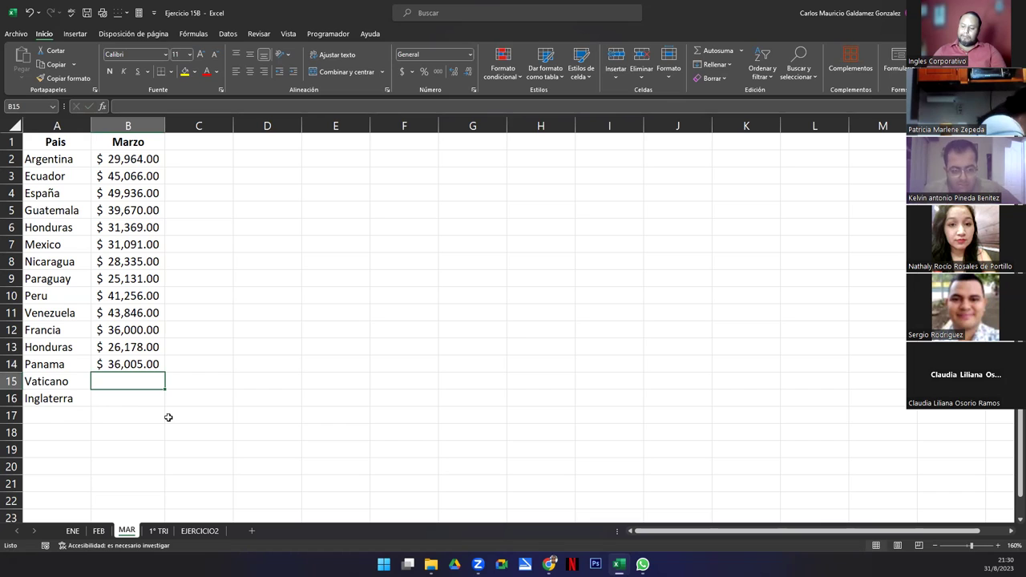
pyautogui.write('40')
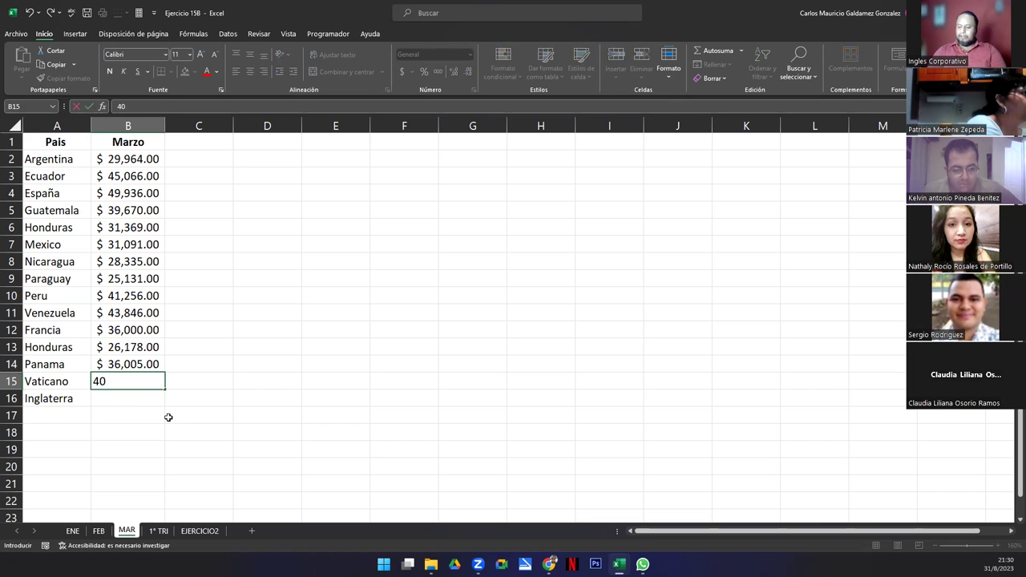
pyautogui.write(',140')
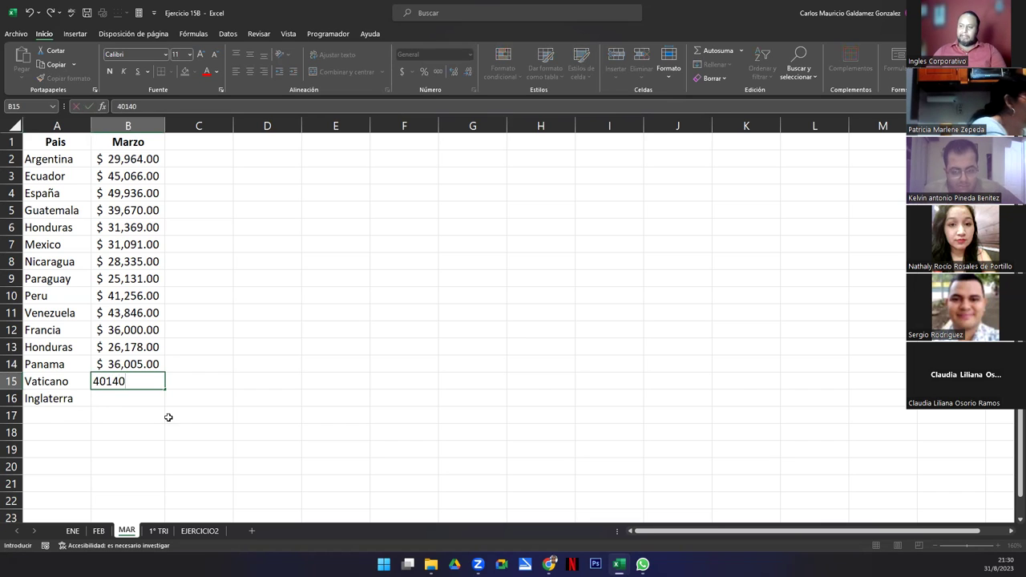
pyautogui.press('Return')
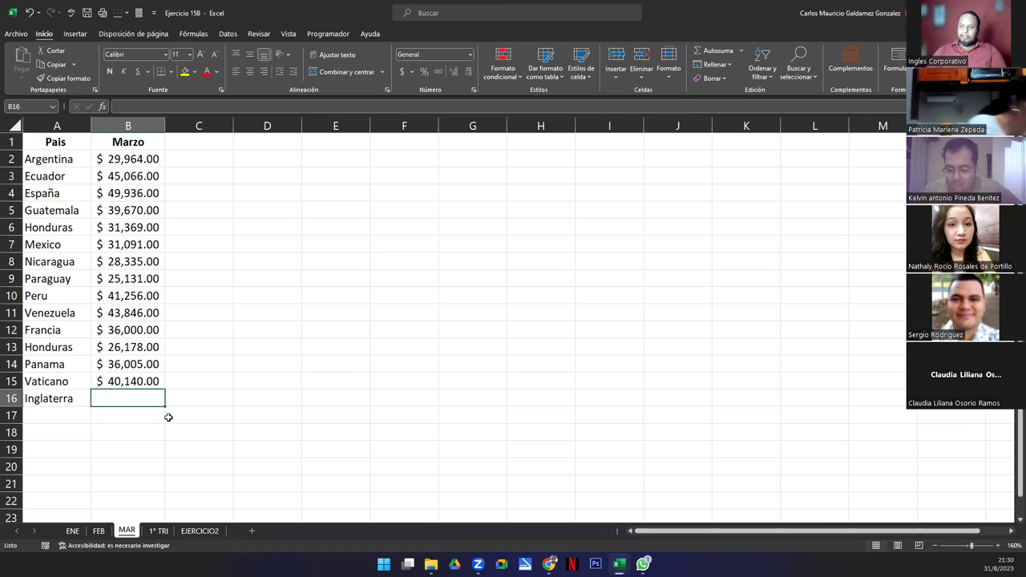
pyautogui.write('51128')
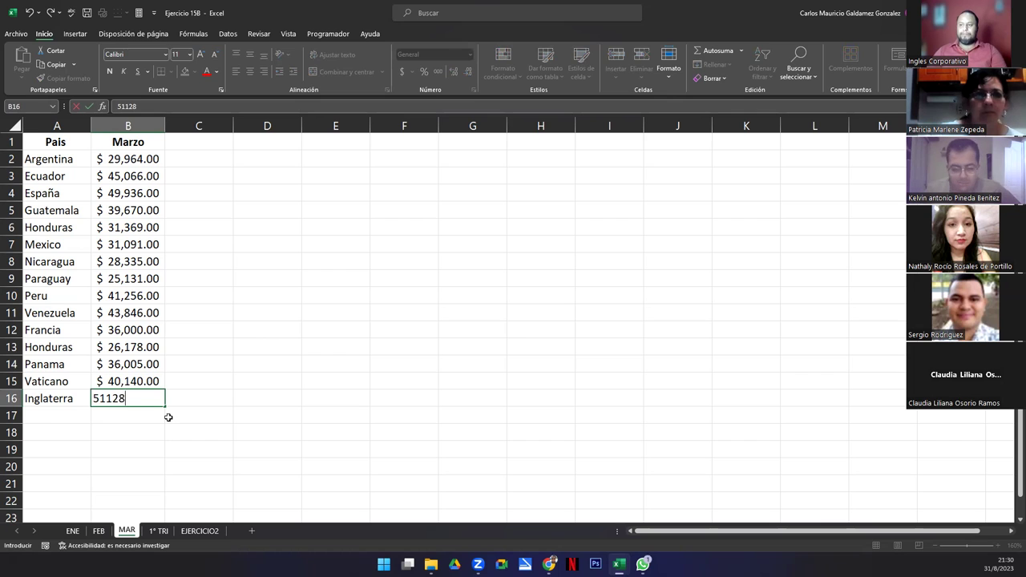
pyautogui.press('Return')
pyautogui.press('Up')
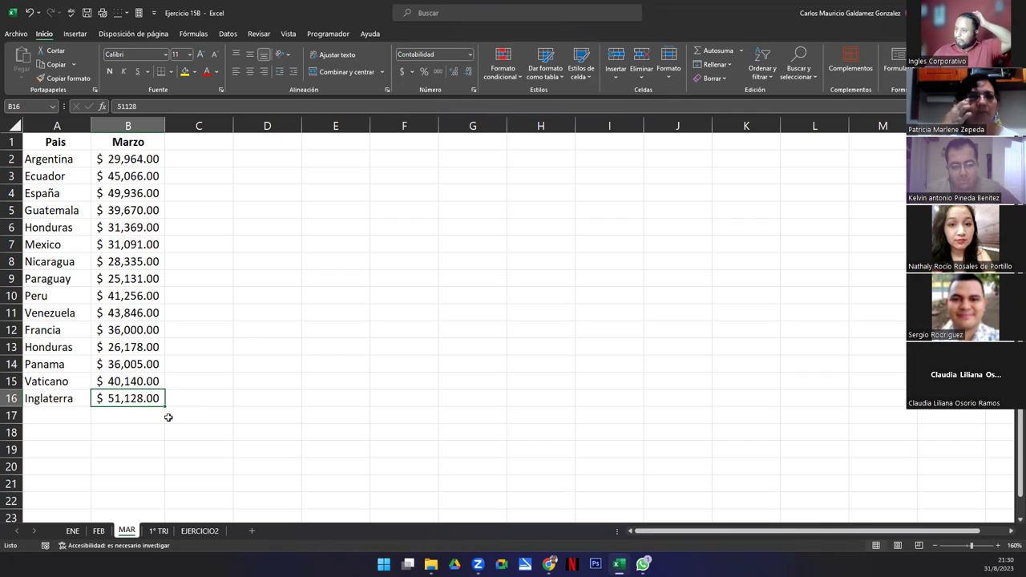
# - Review the added country rows on the FEB and MAR sheets and the full March lists of countries and amounts
pyautogui.click(99, 531)
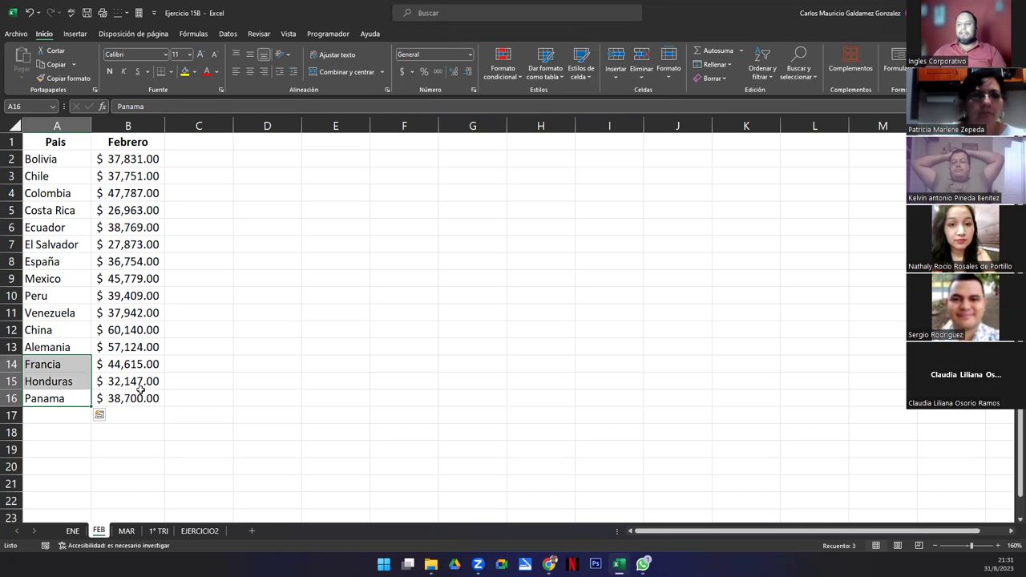
pyautogui.moveTo(56, 329); pyautogui.dragTo(133, 399)
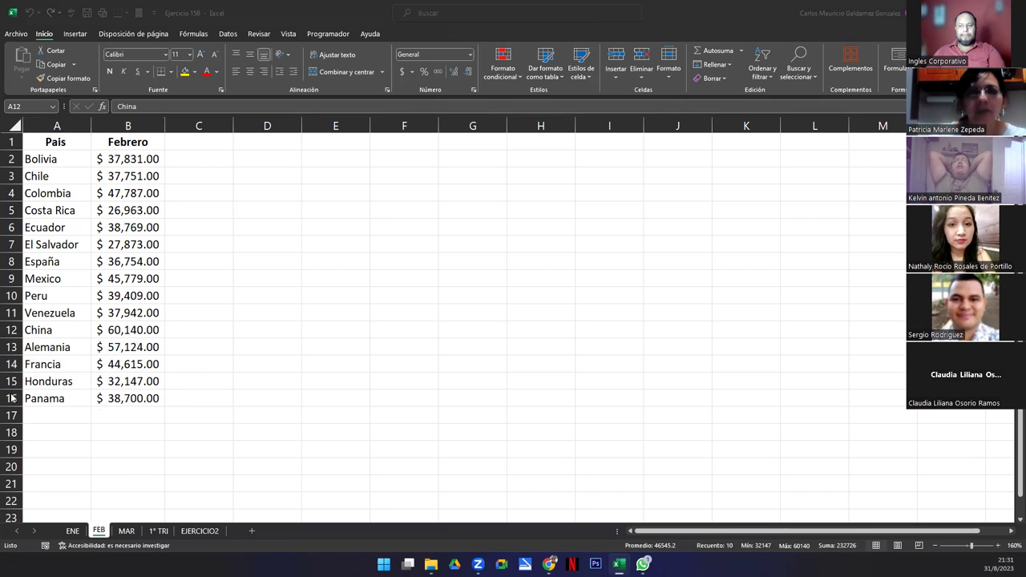
pyautogui.click(125, 532)
pyautogui.moveTo(64, 331); pyautogui.dragTo(130, 395)
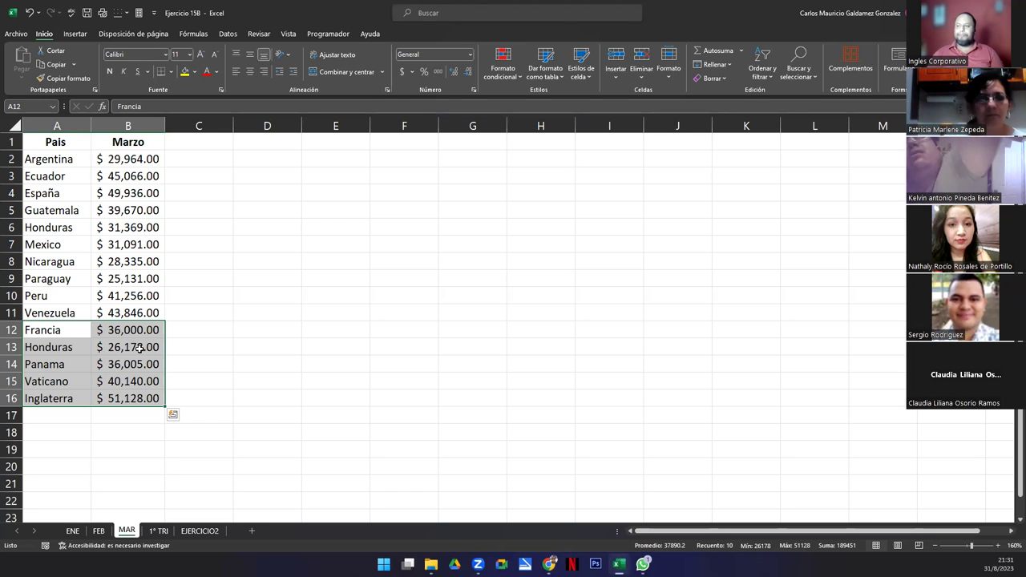
pyautogui.click(140, 346)
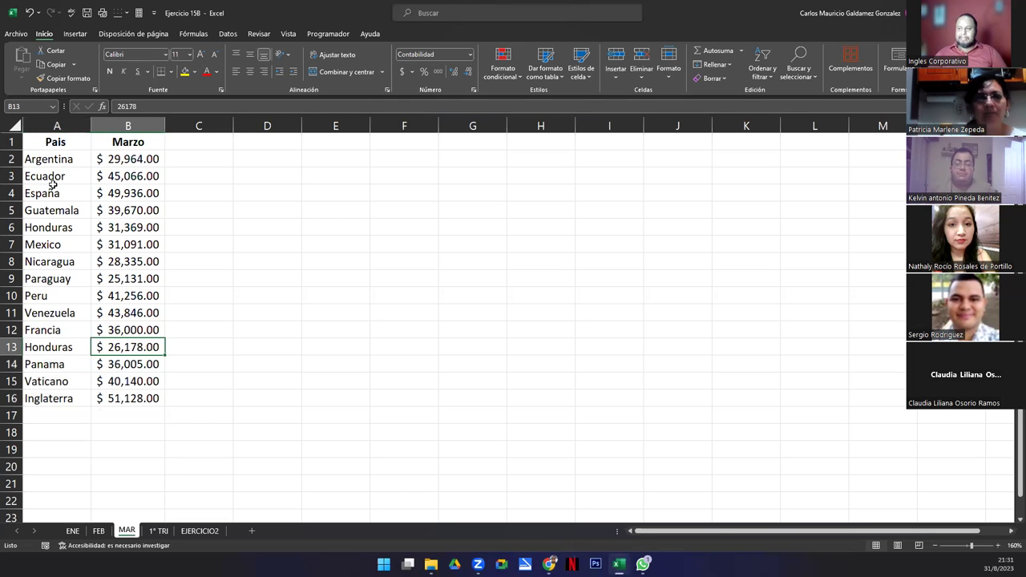
pyautogui.moveTo(44, 159); pyautogui.dragTo(53, 393)
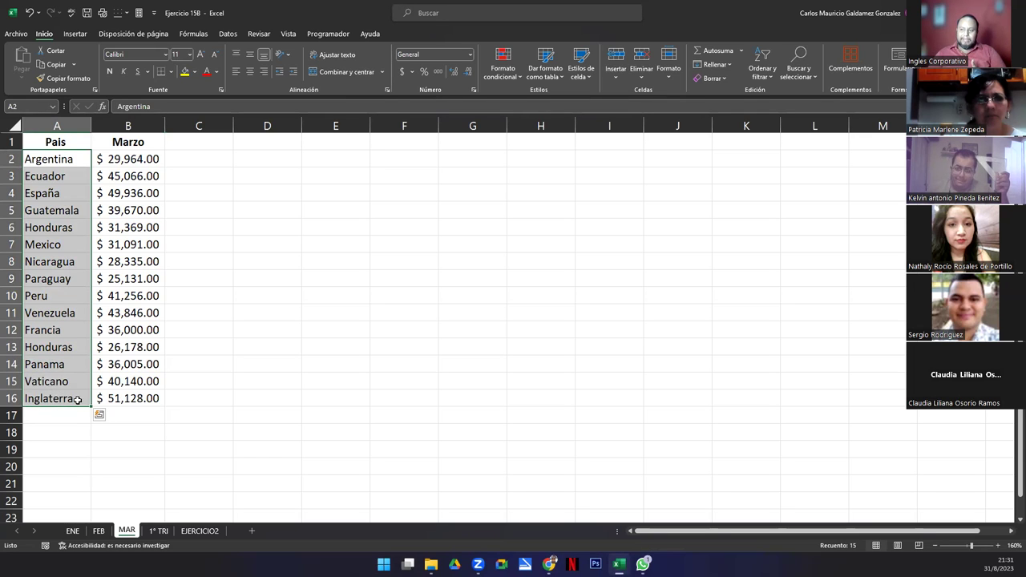
pyautogui.moveTo(119, 403); pyautogui.dragTo(127, 157)
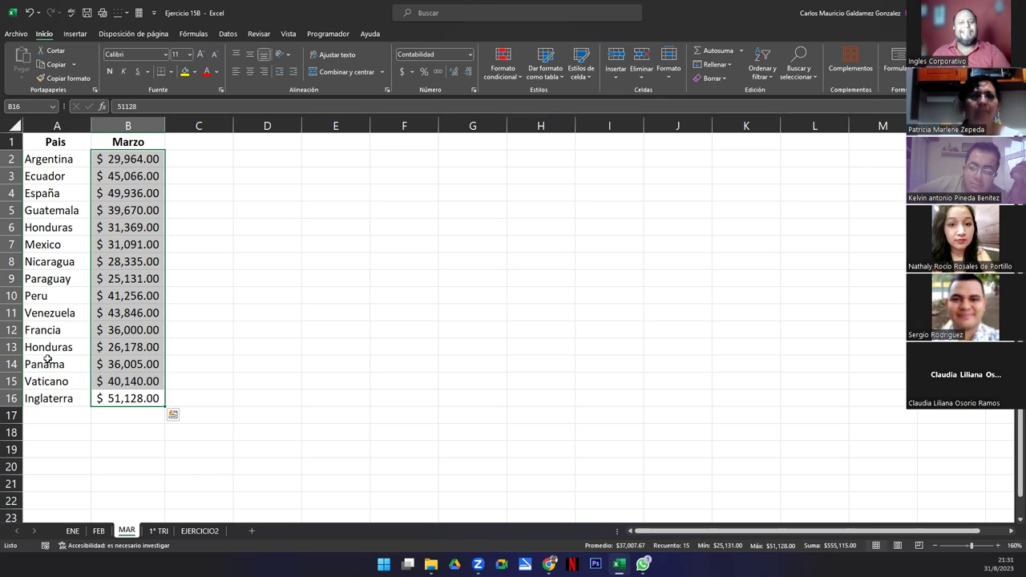
pyautogui.click(64, 321)
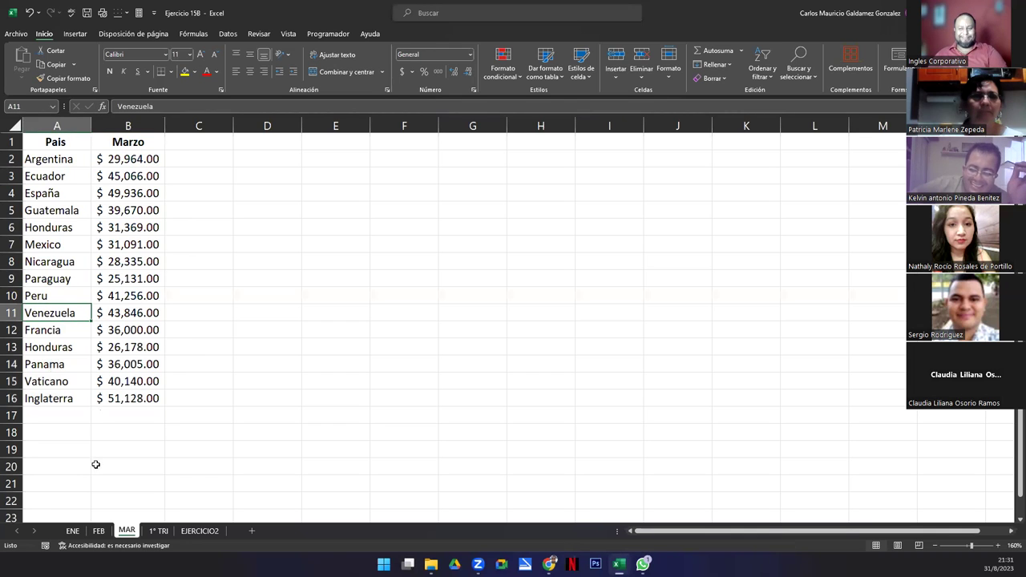
# - Select cell A3 on the empty 1° TRI sheet as the starting cell for the consolidation
pyautogui.click(157, 530)
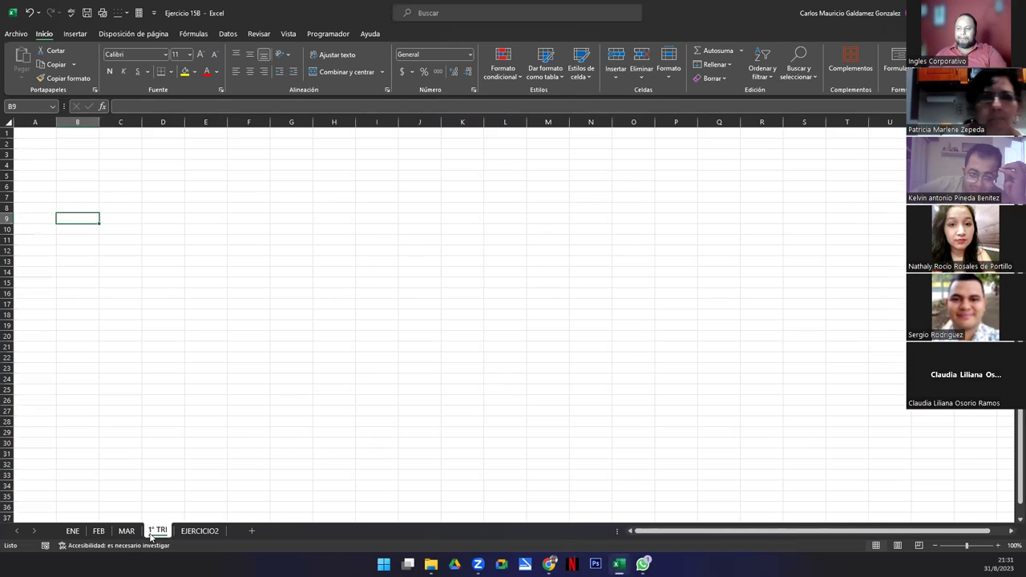
pyautogui.click(44, 158)
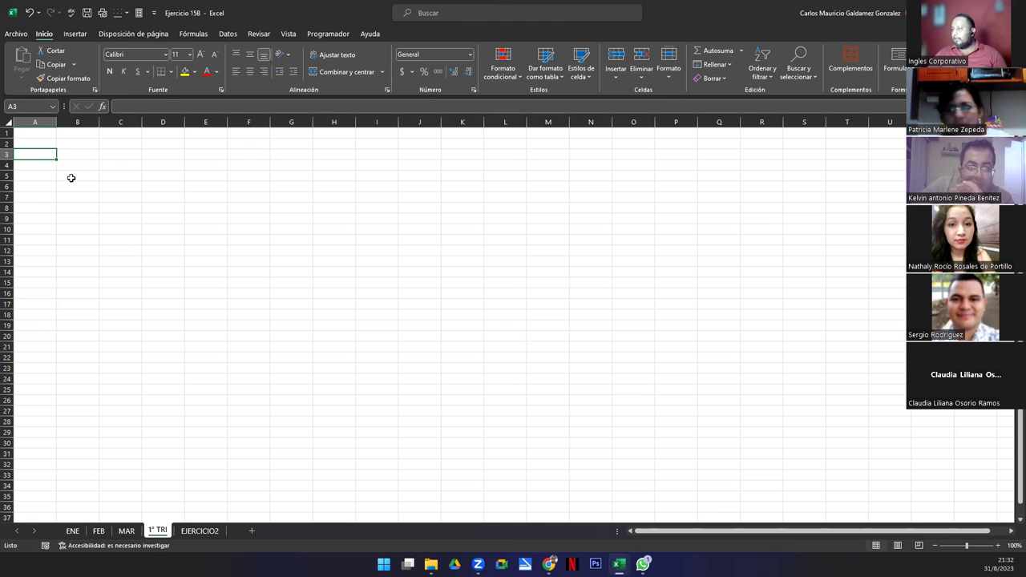
pyautogui.scroll(2, 83, 201)
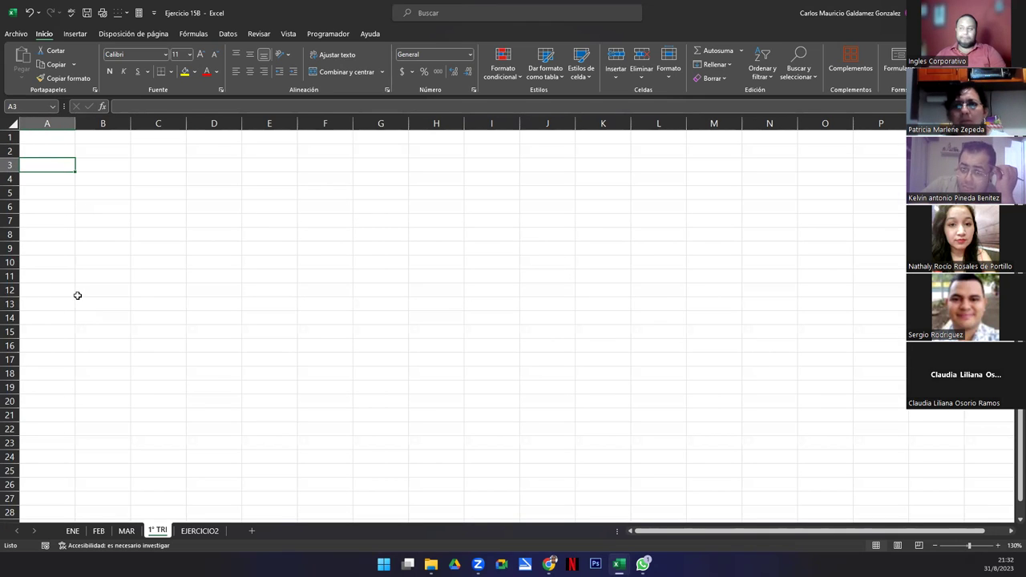
# - Open the help article for the Consolidar command and read its introduction, office-expenses example and template suggestion
pyautogui.click(228, 41)
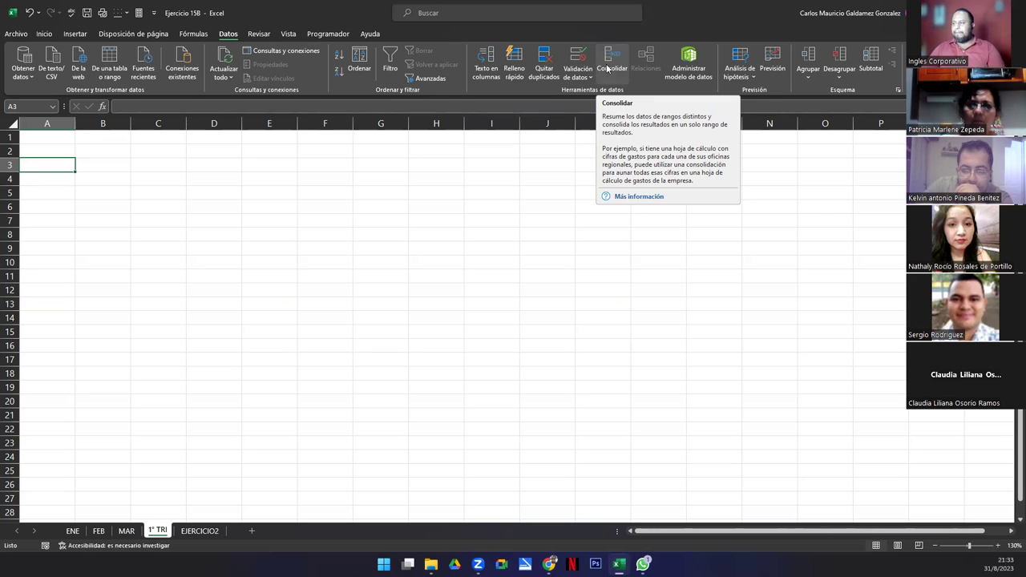
pyautogui.click(630, 199)
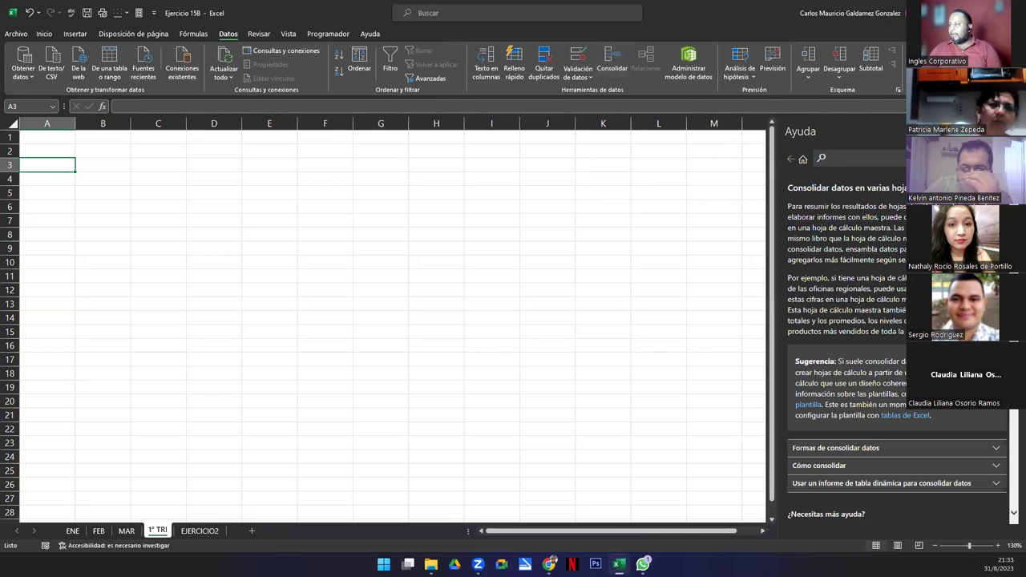
pyautogui.scroll(-5, 850, 345)
pyautogui.scroll(5, 813, 172)
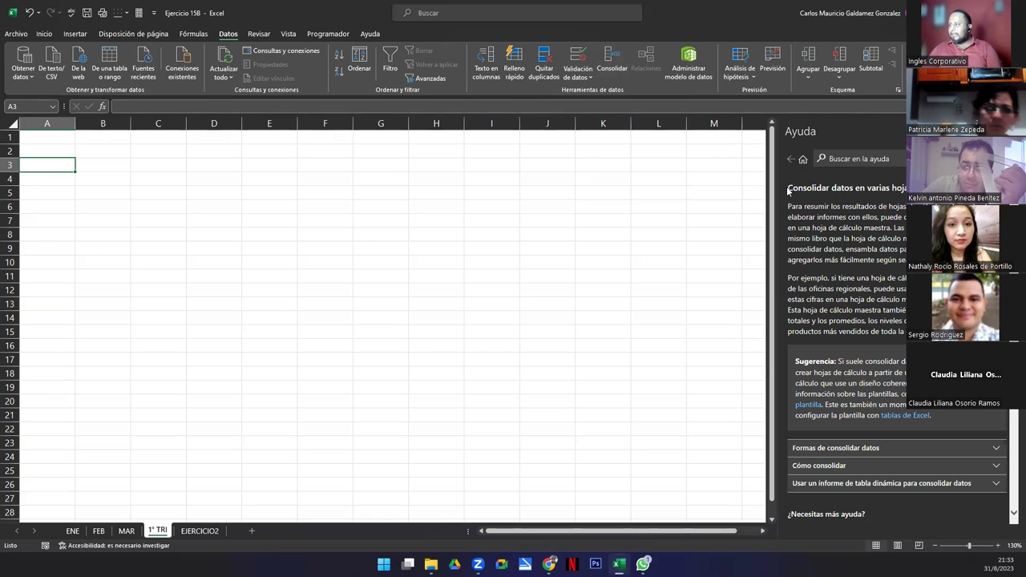
pyautogui.moveTo(789, 190); pyautogui.dragTo(922, 190)
pyautogui.moveTo(788, 206); pyautogui.dragTo(902, 331)
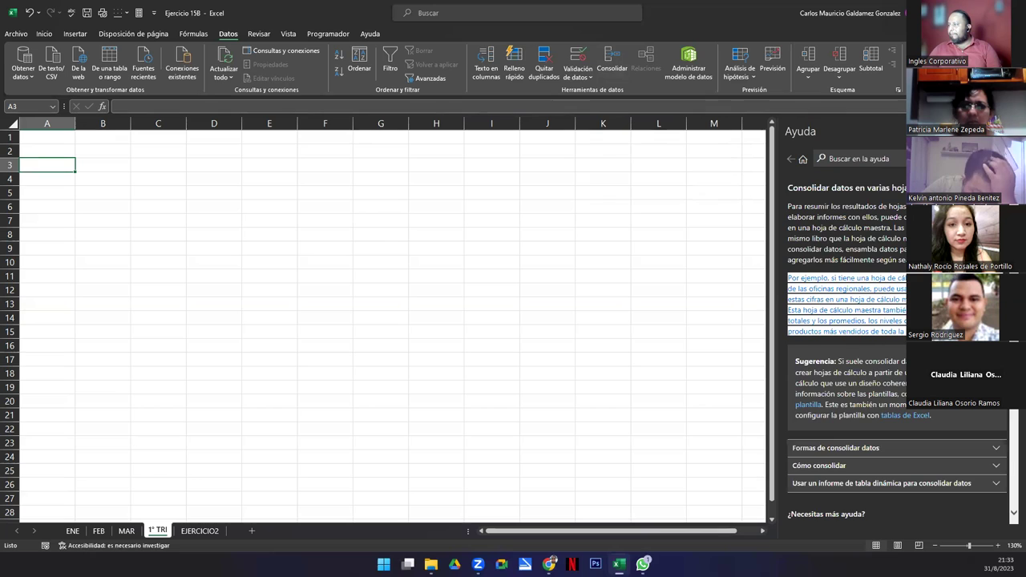
pyautogui.scroll(-3, 850, 321)
pyautogui.scroll(5, 837, 357)
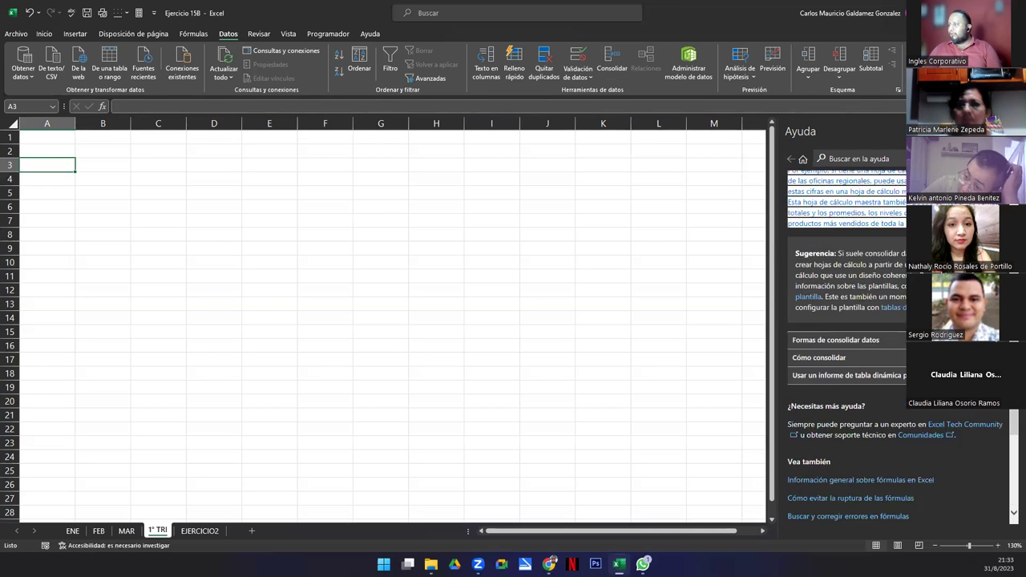
pyautogui.moveTo(837, 360); pyautogui.dragTo(930, 416)
pyautogui.scroll(-3, 842, 291)
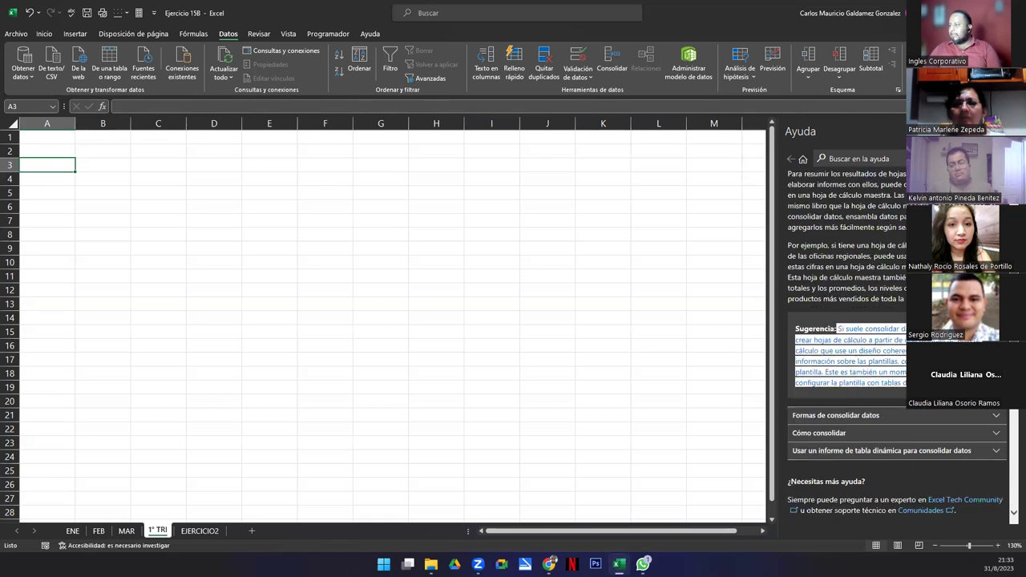
# - Read the Consolidar help sections on ways to consolidate, how to consolidate and formula-based consolidation, and close the help
pyautogui.click(842, 290)
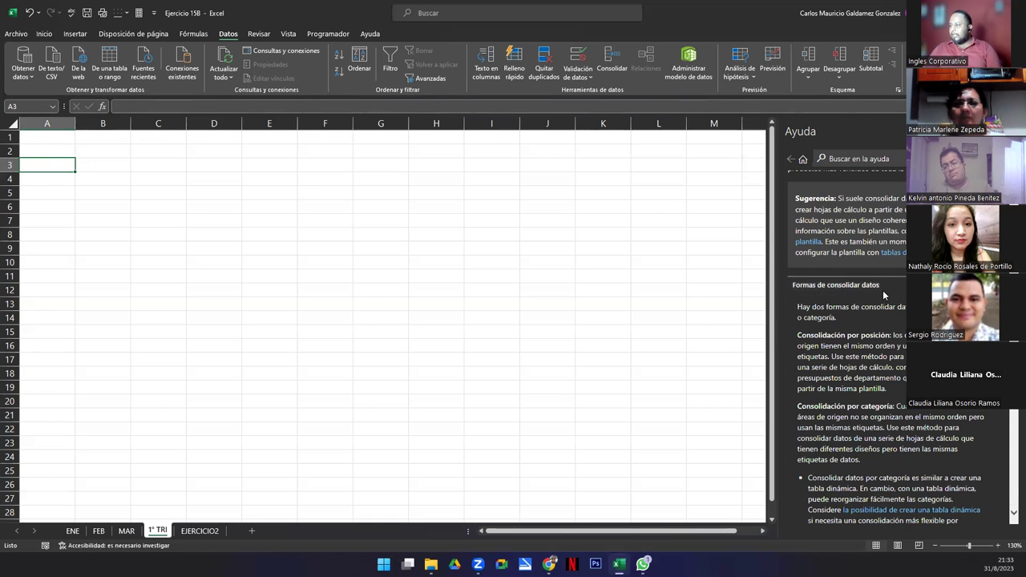
pyautogui.scroll(-5, 842, 352)
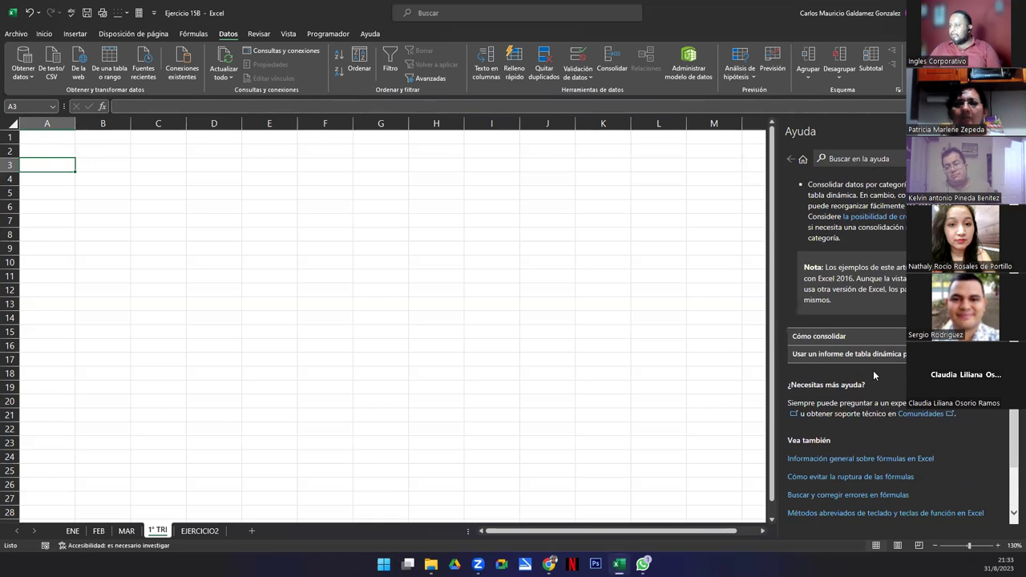
pyautogui.click(822, 341)
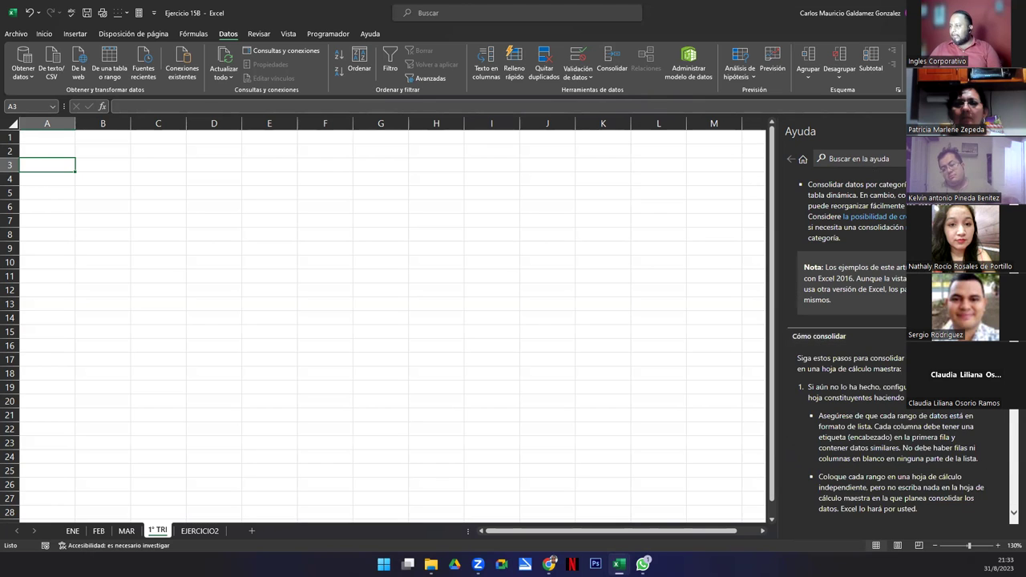
pyautogui.scroll(-10, 850, 337)
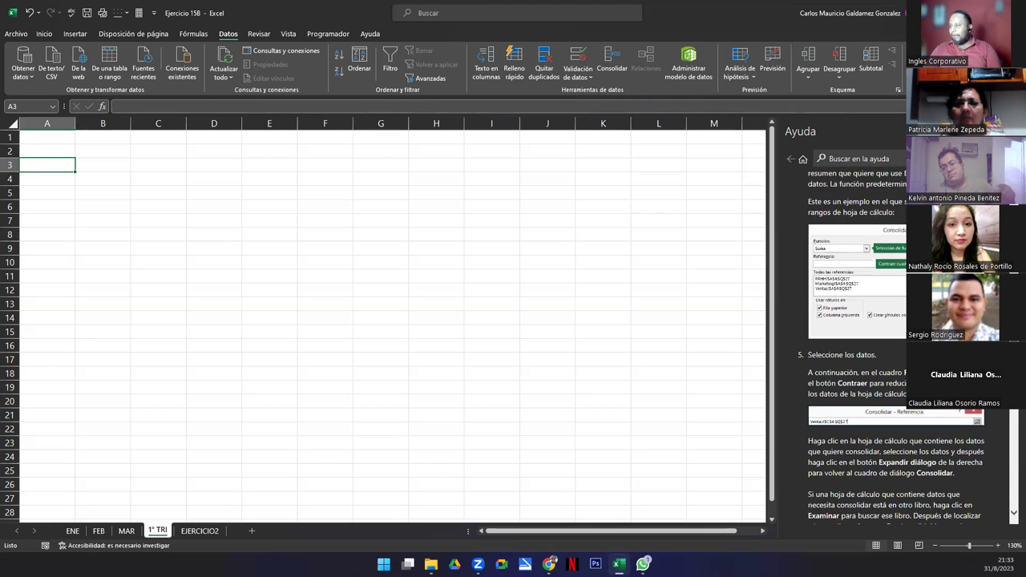
pyautogui.scroll(-2, 896, 345)
pyautogui.scroll(-10, 1012, 489)
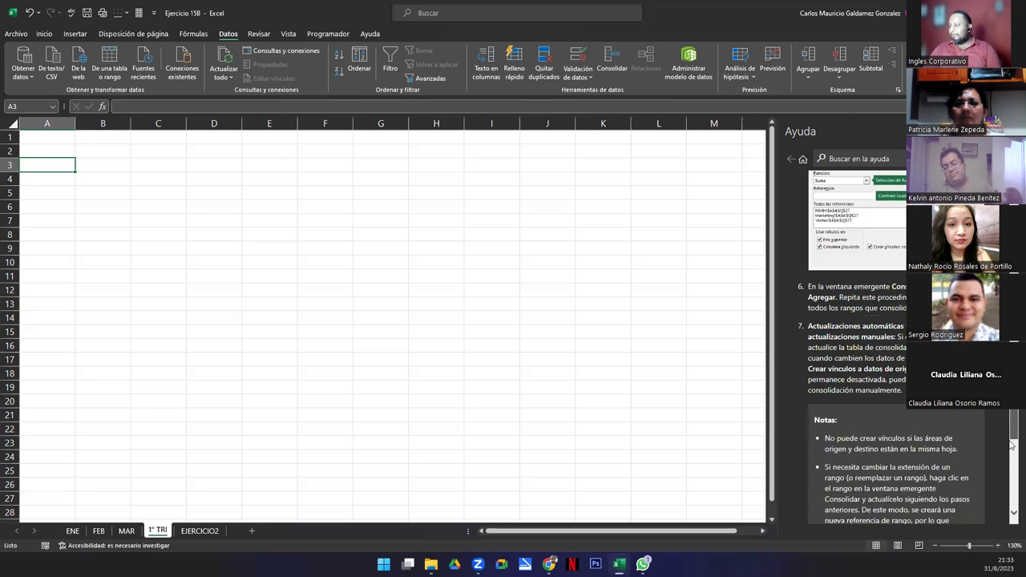
pyautogui.scroll(-3, 877, 407)
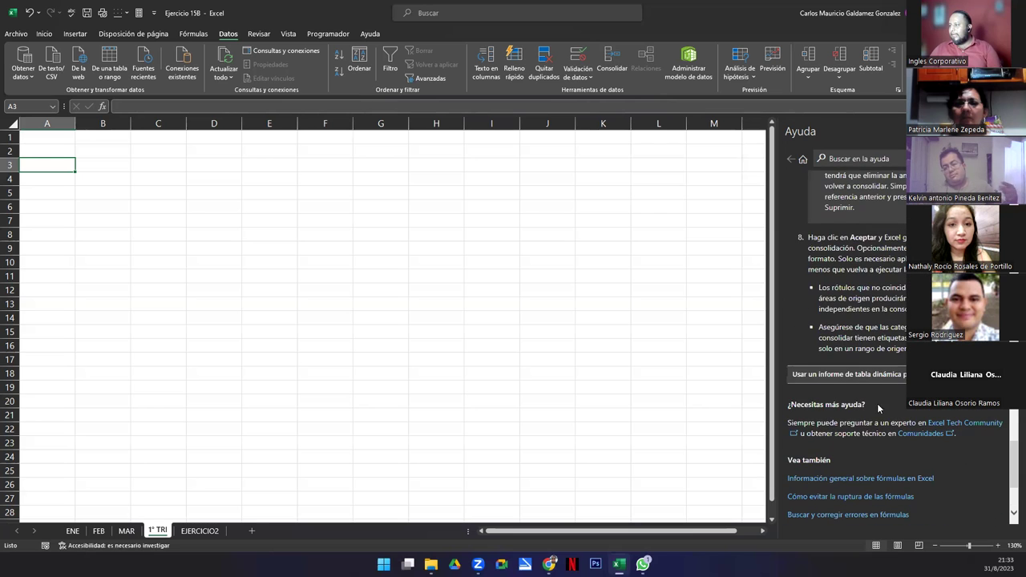
pyautogui.click(831, 382)
pyautogui.scroll(-9, 888, 435)
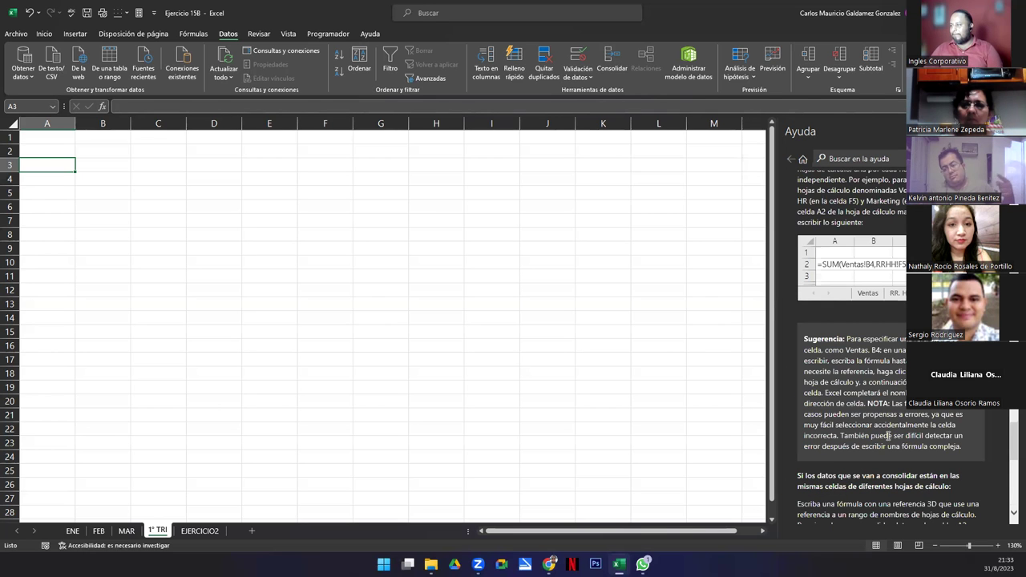
pyautogui.scroll(10, 898, 431)
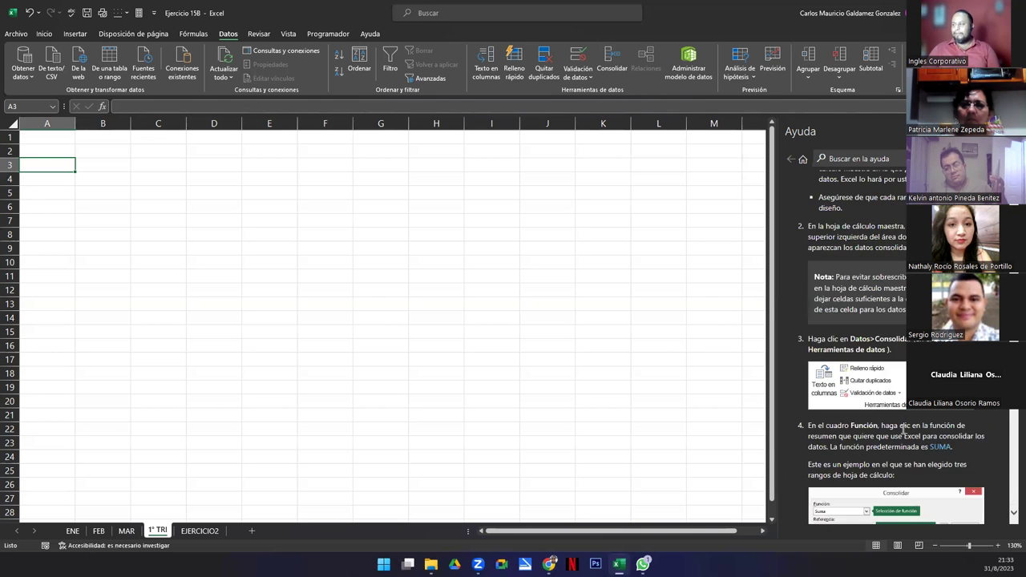
pyautogui.scroll(10, 904, 426)
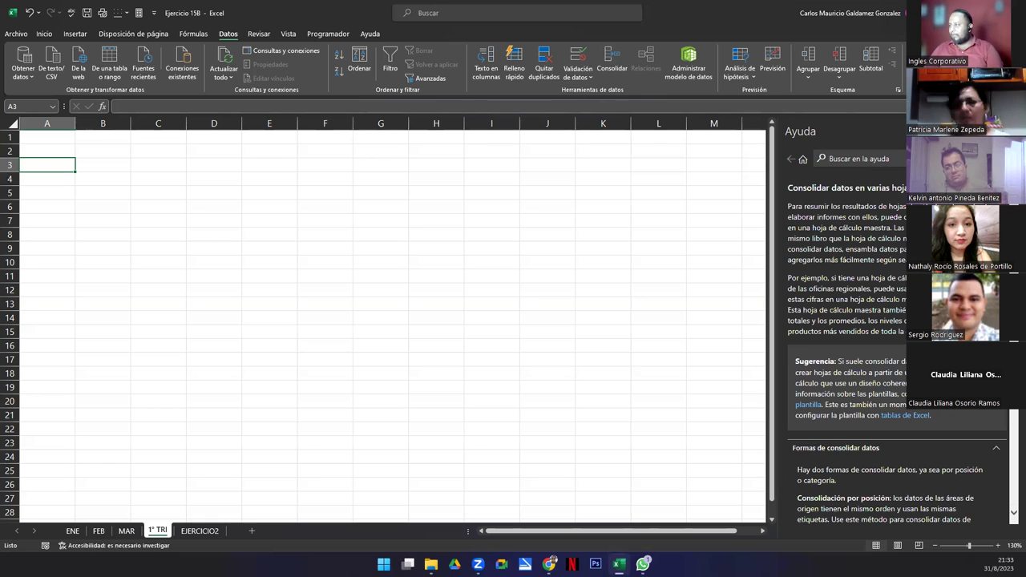
pyautogui.click(1002, 131)
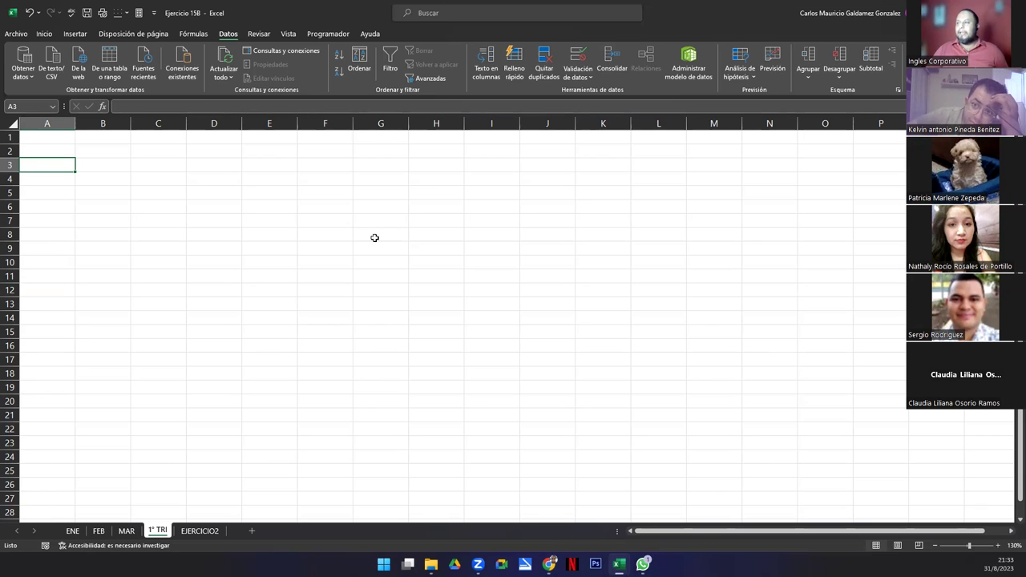
# - Open Consolidar for cell A3 and remove the old ENE, FEB and MAR A1:B11 references from its list
pyautogui.click(609, 53)
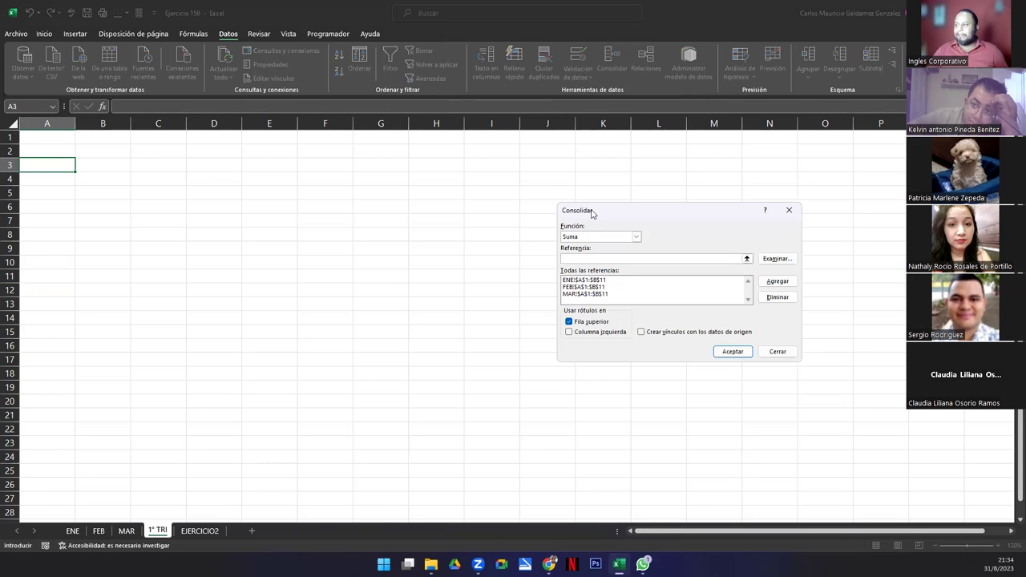
pyautogui.moveTo(591, 213); pyautogui.dragTo(266, 150)
pyautogui.click(268, 219)
pyautogui.click(451, 235)
pyautogui.click(271, 220)
pyautogui.click(437, 241)
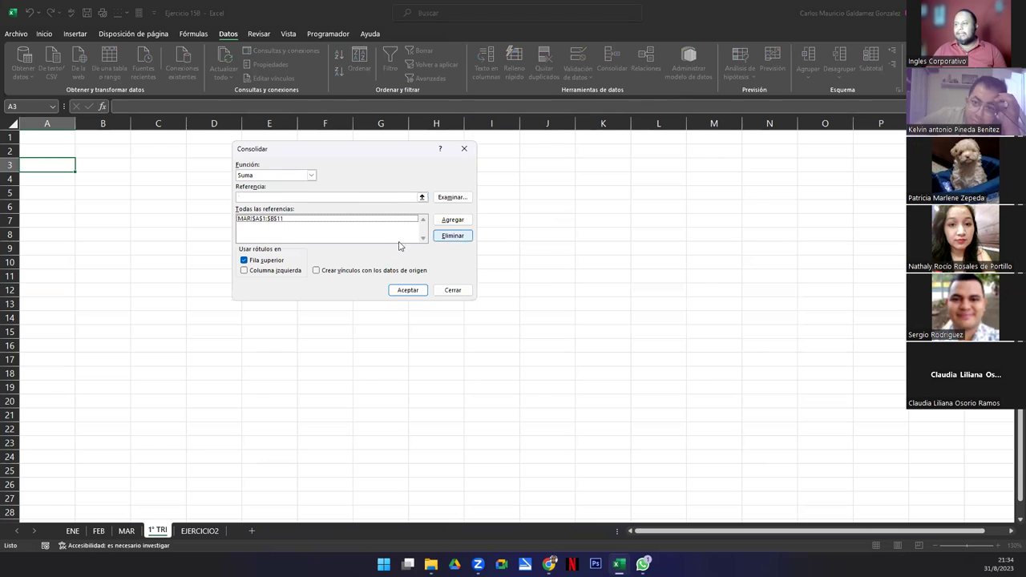
pyautogui.click(262, 220)
pyautogui.click(449, 237)
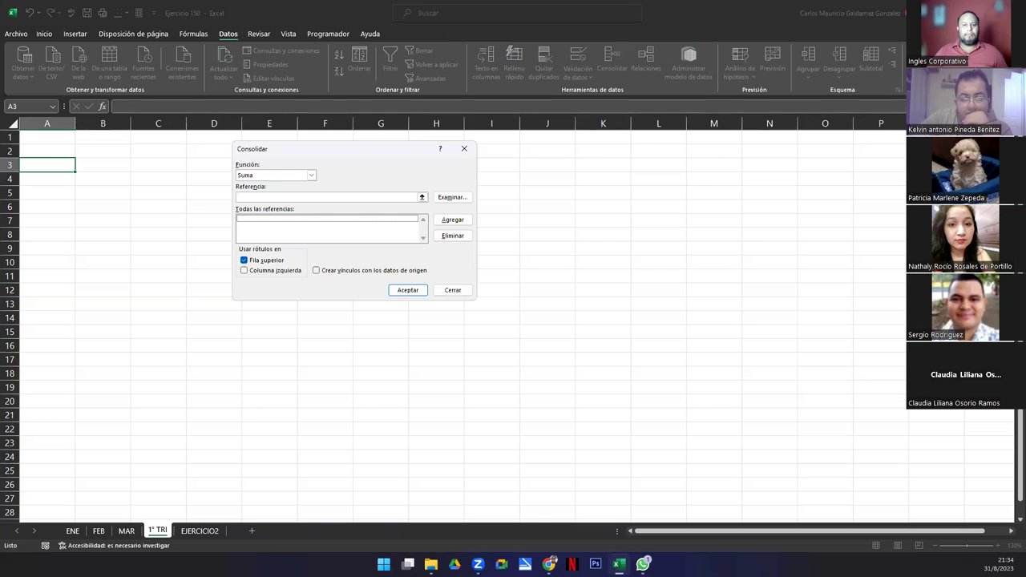
# - Choose Suma as the consolidation function and add range A1:B16 of the ENE sheet to the references
pyautogui.click(312, 175)
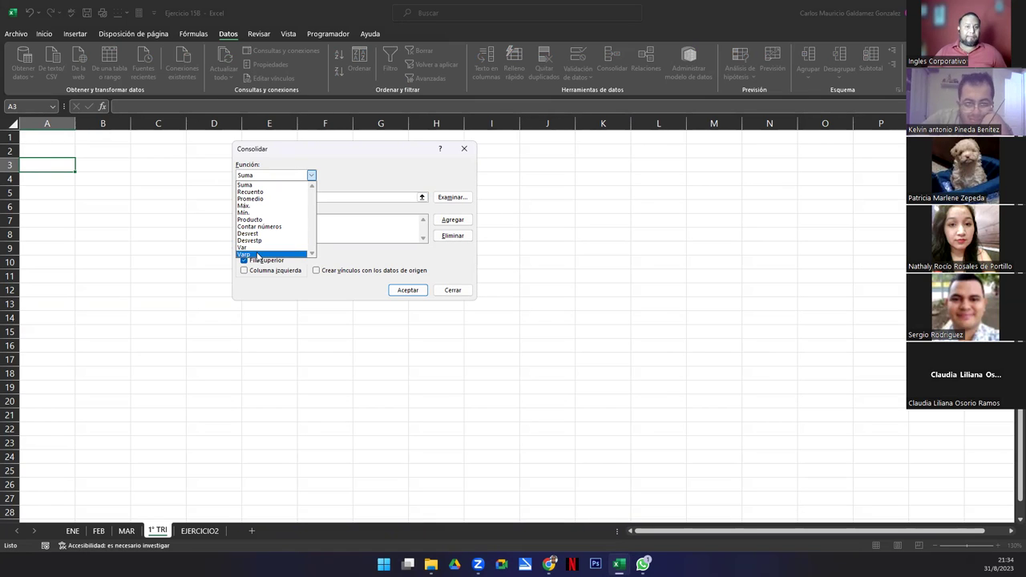
pyautogui.click(257, 186)
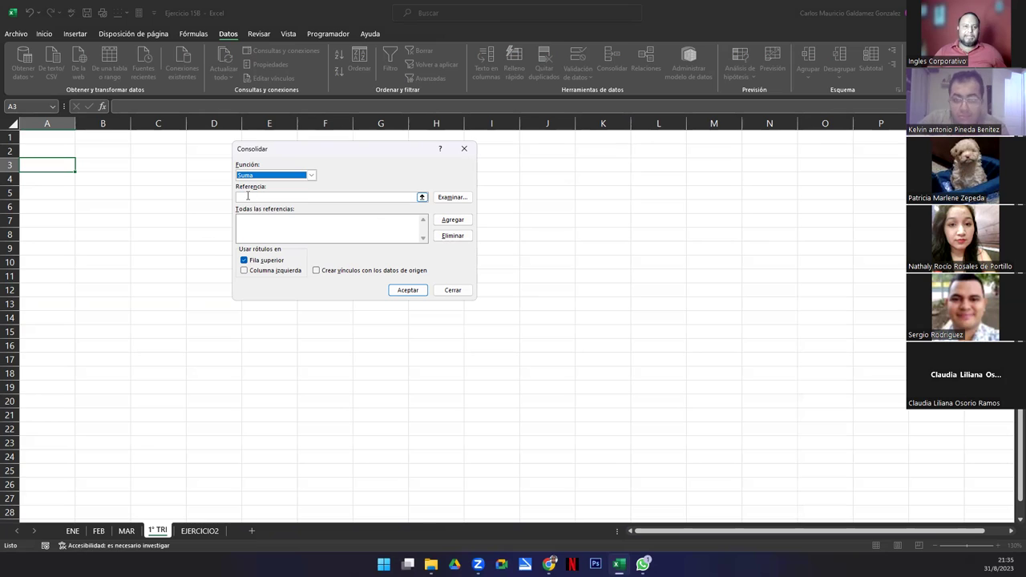
pyautogui.click(289, 197)
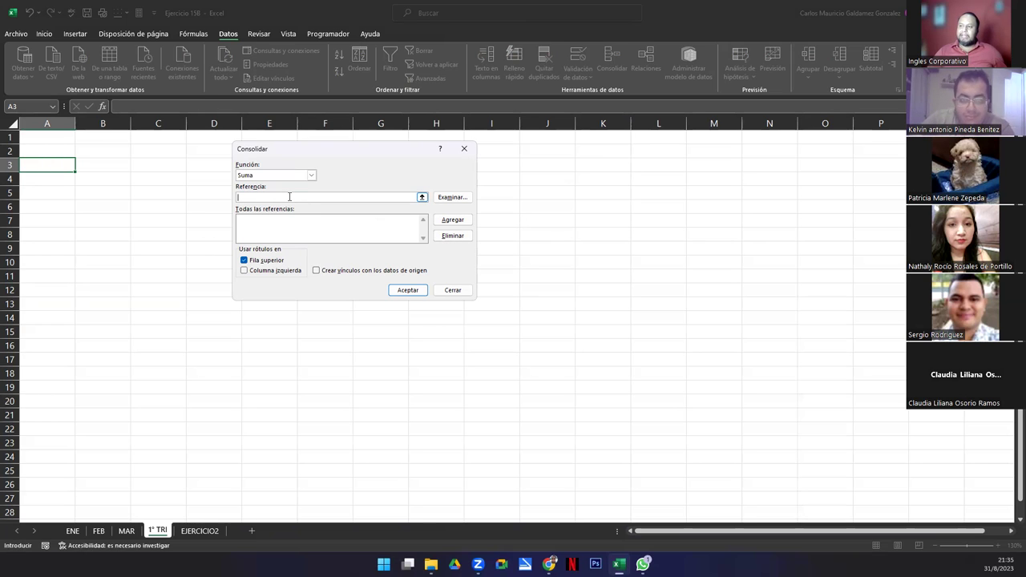
pyautogui.click(422, 198)
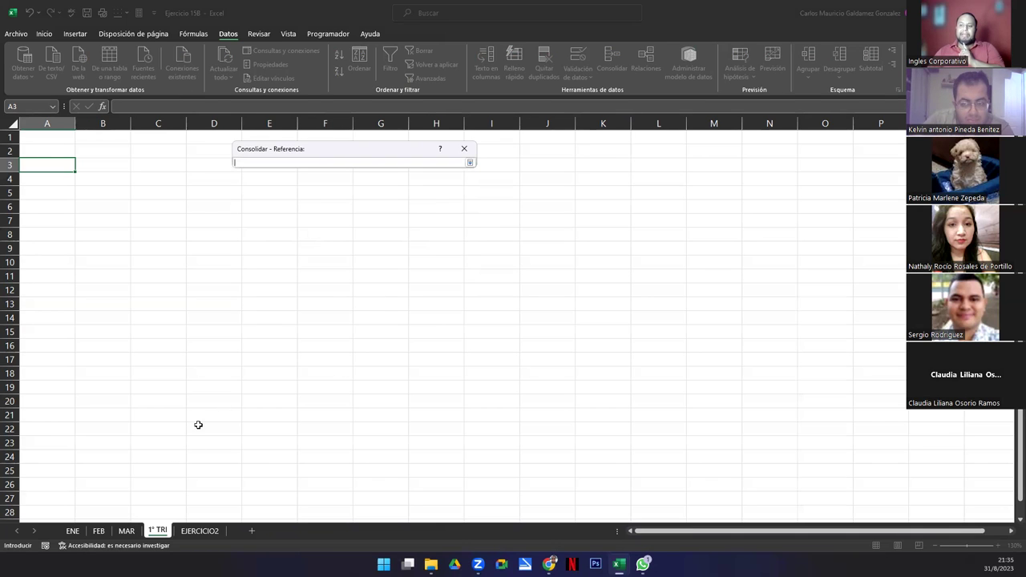
pyautogui.click(72, 531)
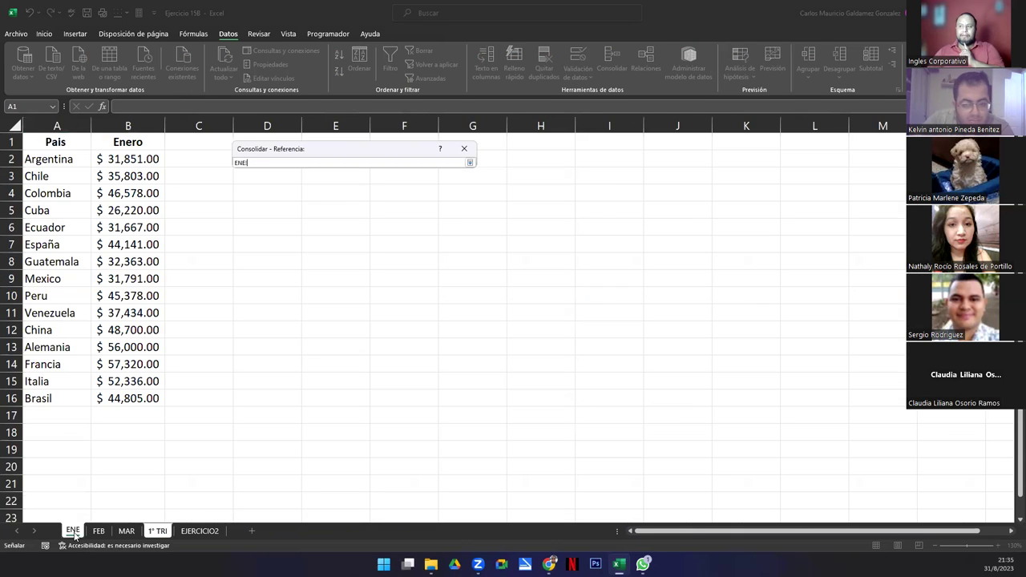
pyautogui.click(36, 142)
pyautogui.moveTo(35, 145); pyautogui.dragTo(94, 398)
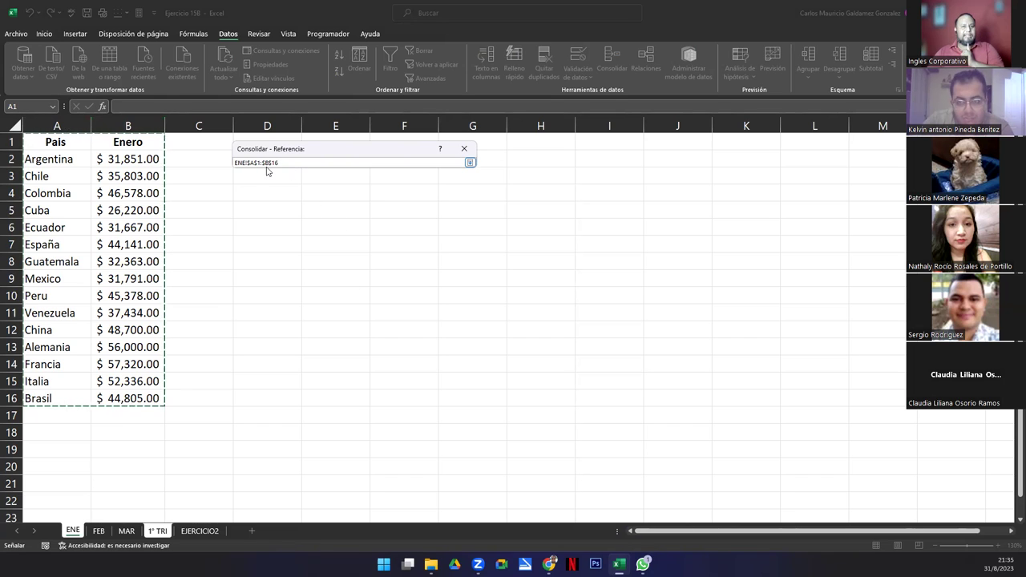
pyautogui.click(470, 164)
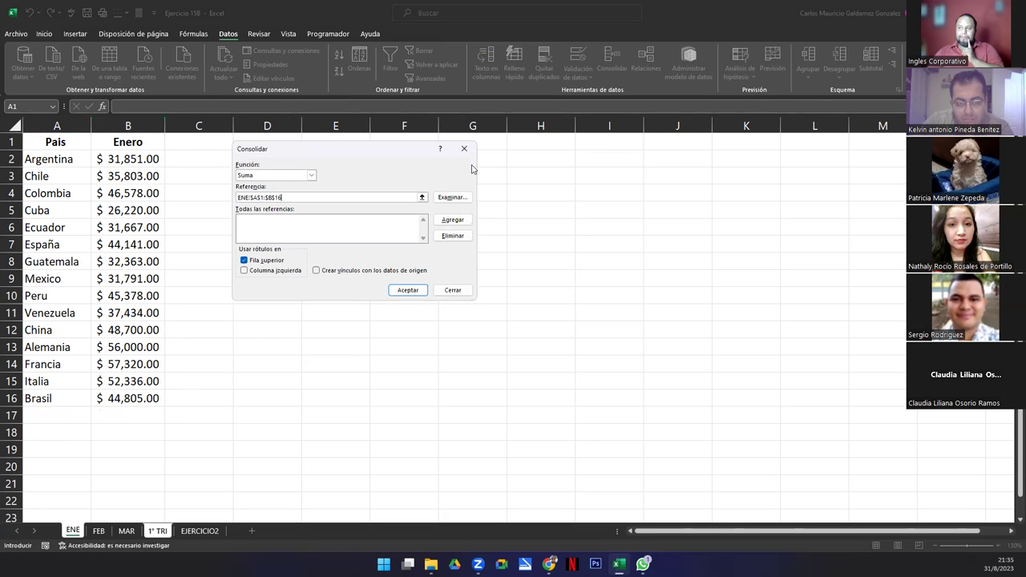
pyautogui.click(461, 221)
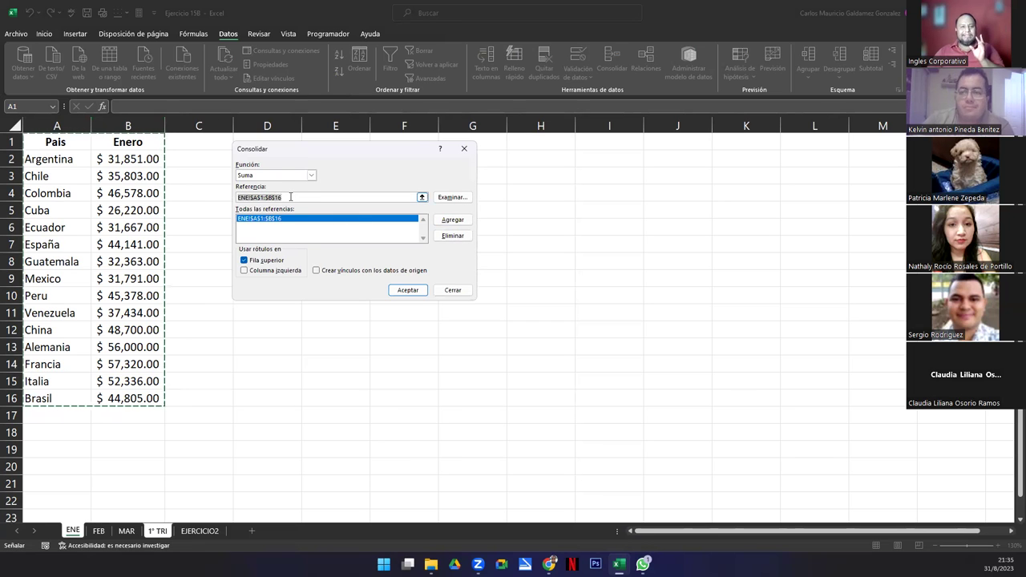
# - Add range A1:B16 of the FEB sheet to the consolidation references
pyautogui.click(269, 223)
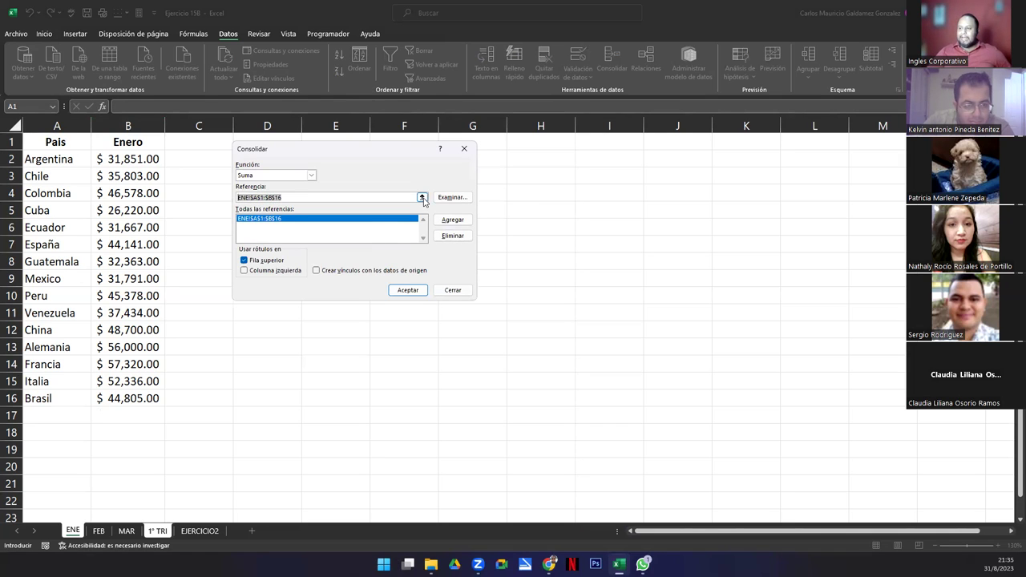
pyautogui.click(423, 198)
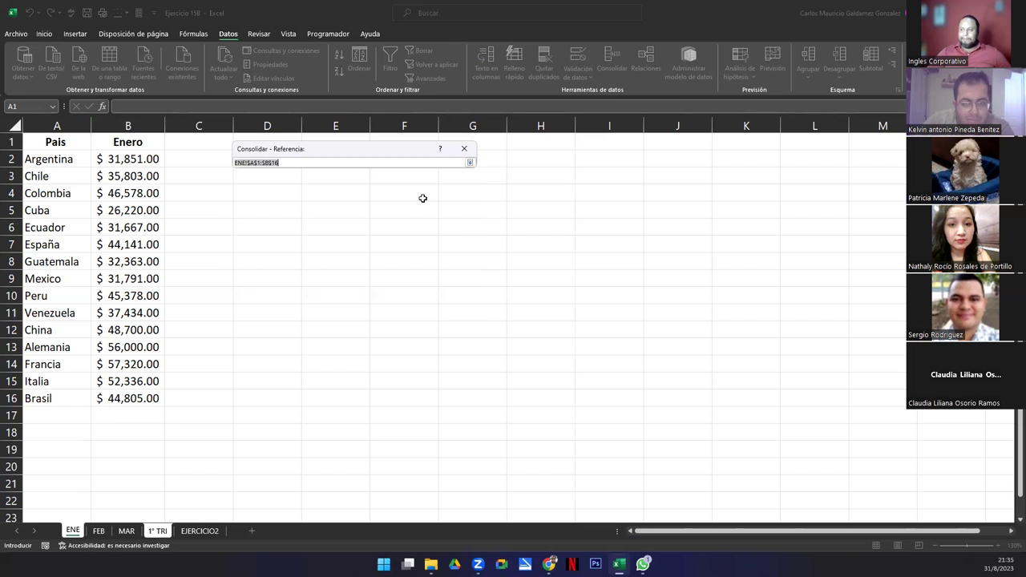
pyautogui.click(97, 532)
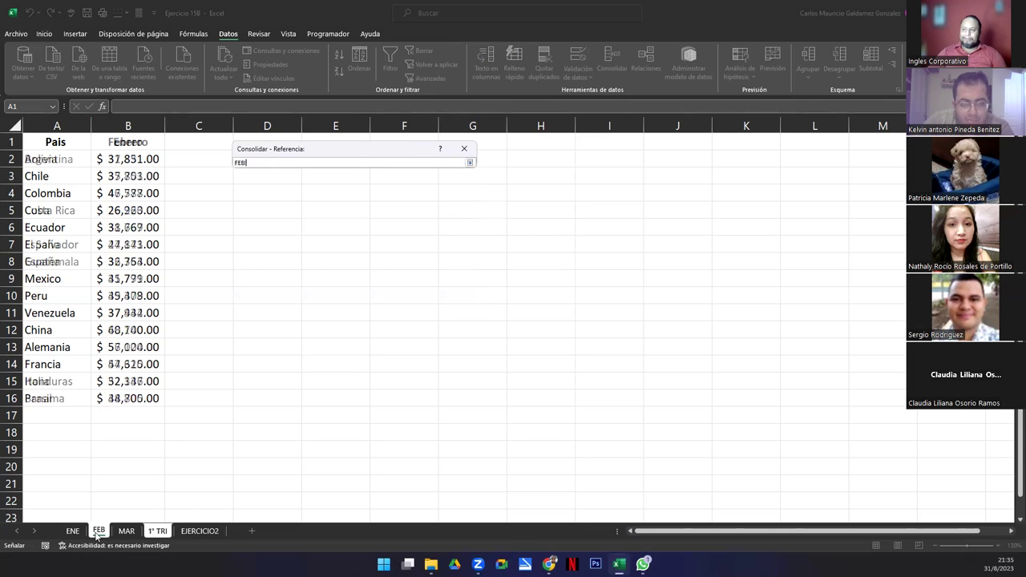
pyautogui.moveTo(45, 141); pyautogui.dragTo(130, 398)
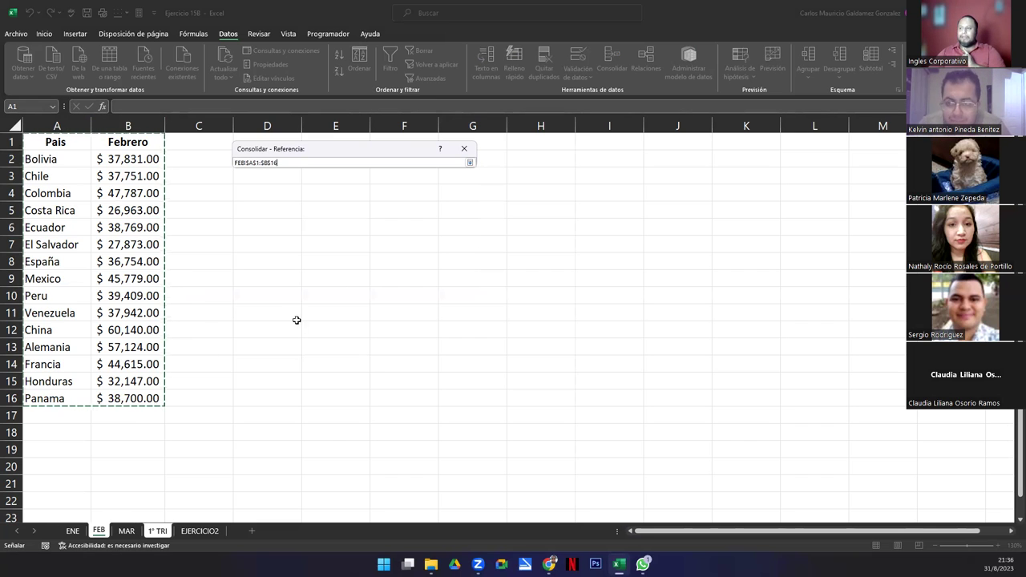
pyautogui.click(471, 163)
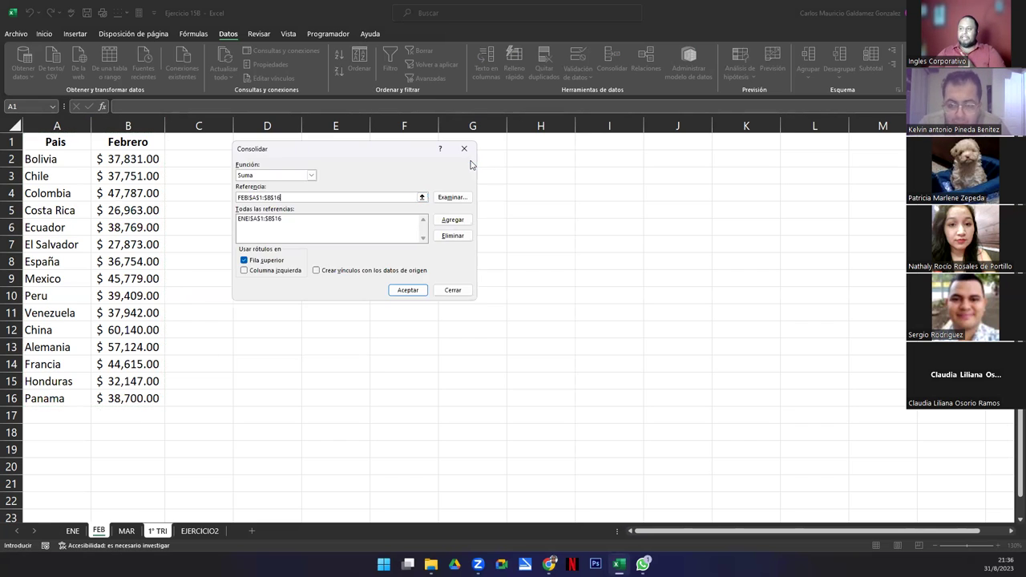
pyautogui.click(468, 223)
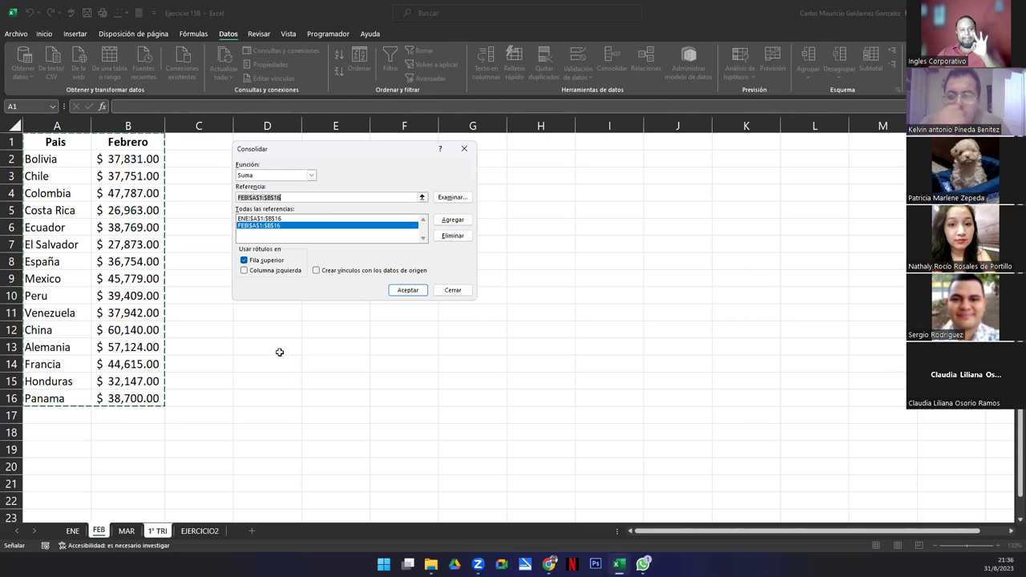
# - Go to the MAR sheet while picking the next reference and clear all the text in the reference field
pyautogui.click(355, 196)
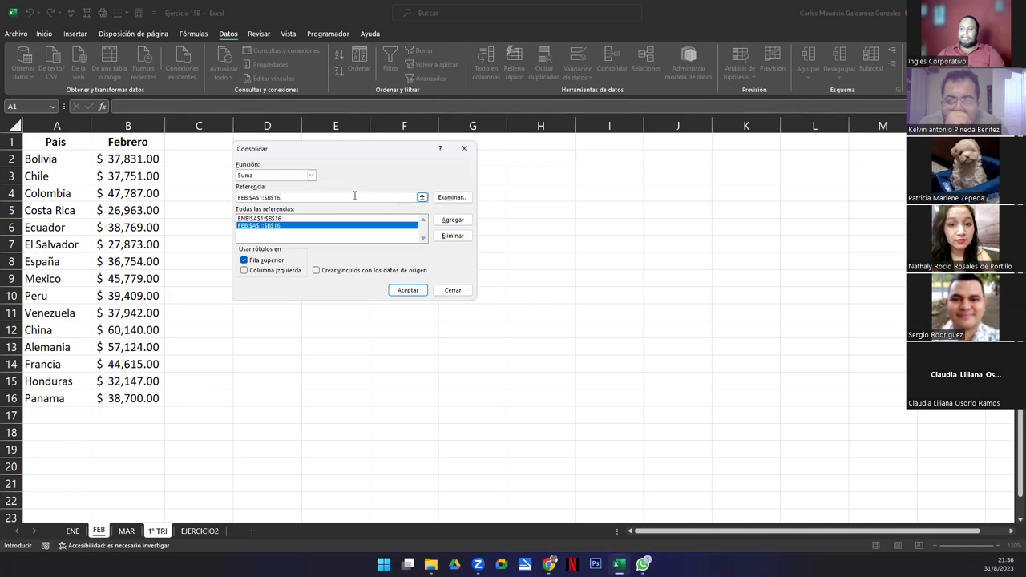
pyautogui.click(422, 196)
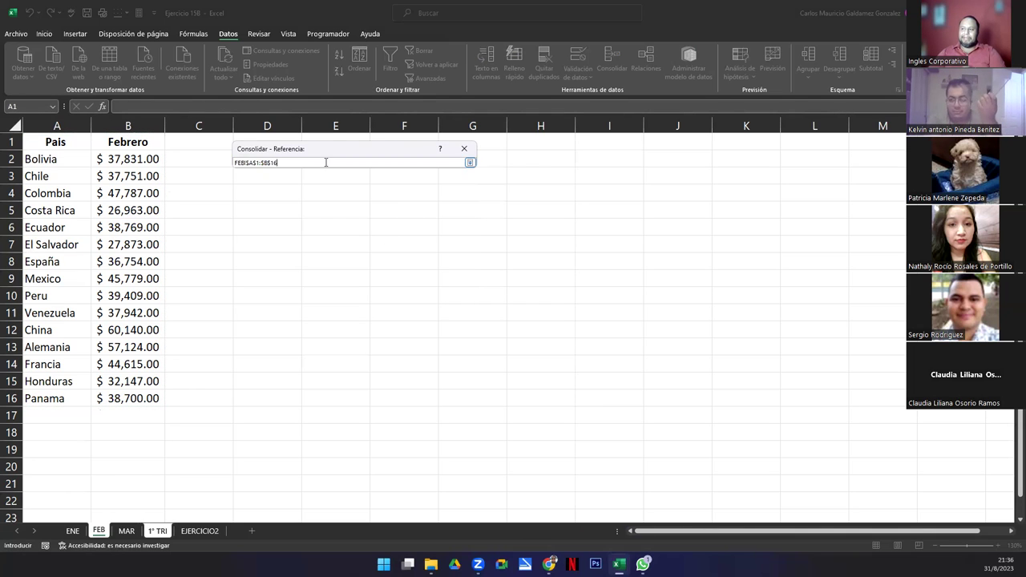
pyautogui.click(127, 534)
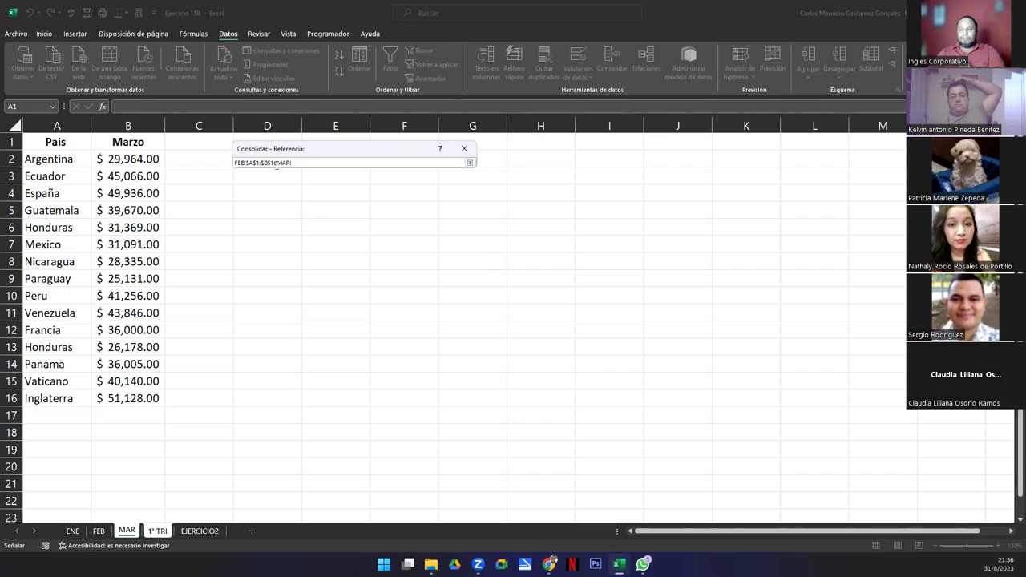
pyautogui.press('BackSpace')
pyautogui.press('BackSpace')
pyautogui.press('BackSpace')
pyautogui.press('BackSpace')
pyautogui.press('BackSpace')
pyautogui.press('BackSpace')
pyautogui.press('BackSpace')
pyautogui.press('BackSpace')
pyautogui.press('BackSpace')
pyautogui.press('BackSpace')
pyautogui.press('BackSpace')
pyautogui.press('BackSpace')
pyautogui.press('BackSpace')
pyautogui.press('BackSpace')
pyautogui.press('BackSpace')
pyautogui.press('BackSpace')
pyautogui.press('BackSpace')
pyautogui.press('BackSpace')
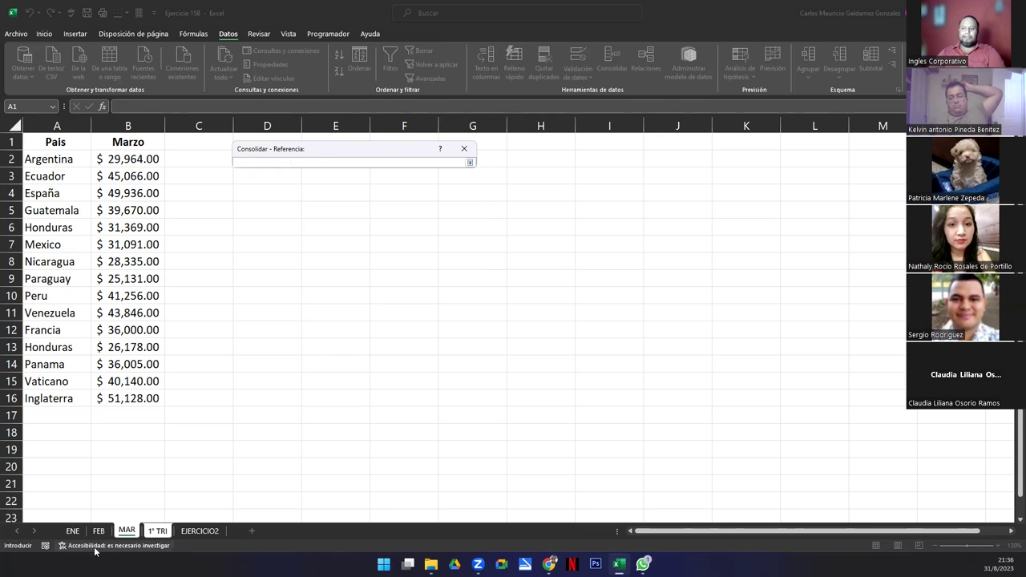
# - Add range A1:B16 of the MAR sheet to the consolidation references
pyautogui.click(118, 533)
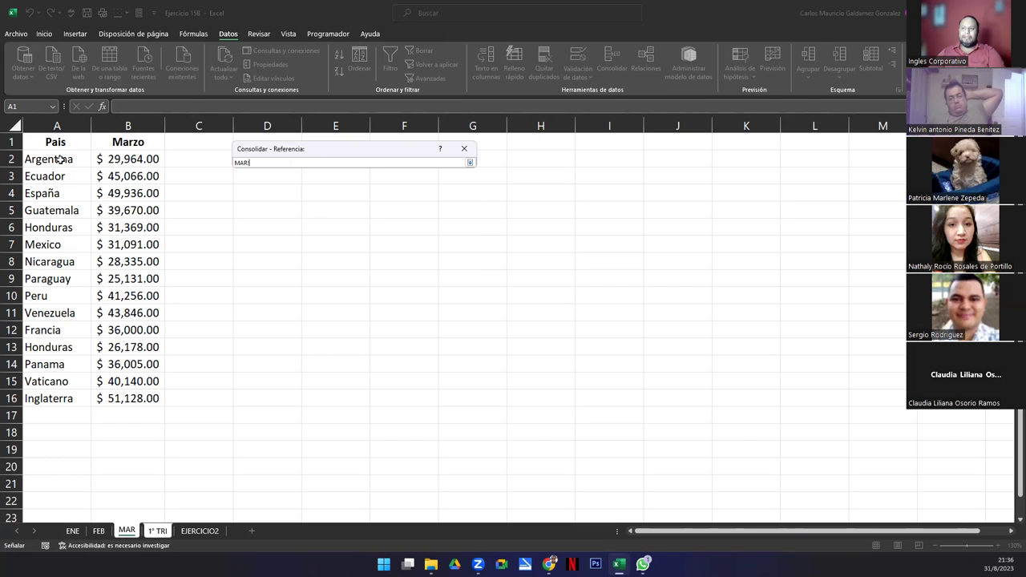
pyautogui.moveTo(53, 142); pyautogui.dragTo(119, 394)
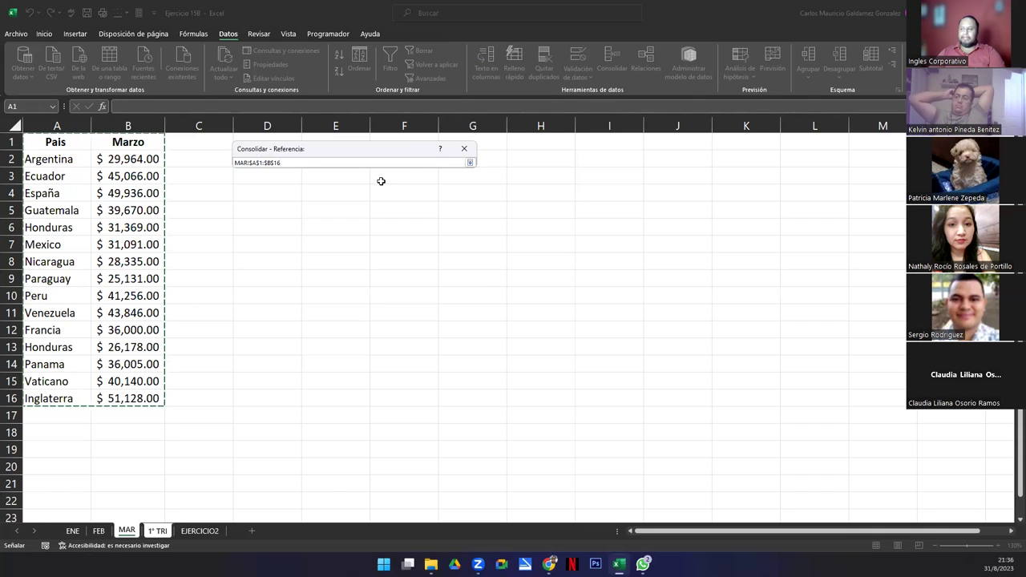
pyautogui.click(470, 163)
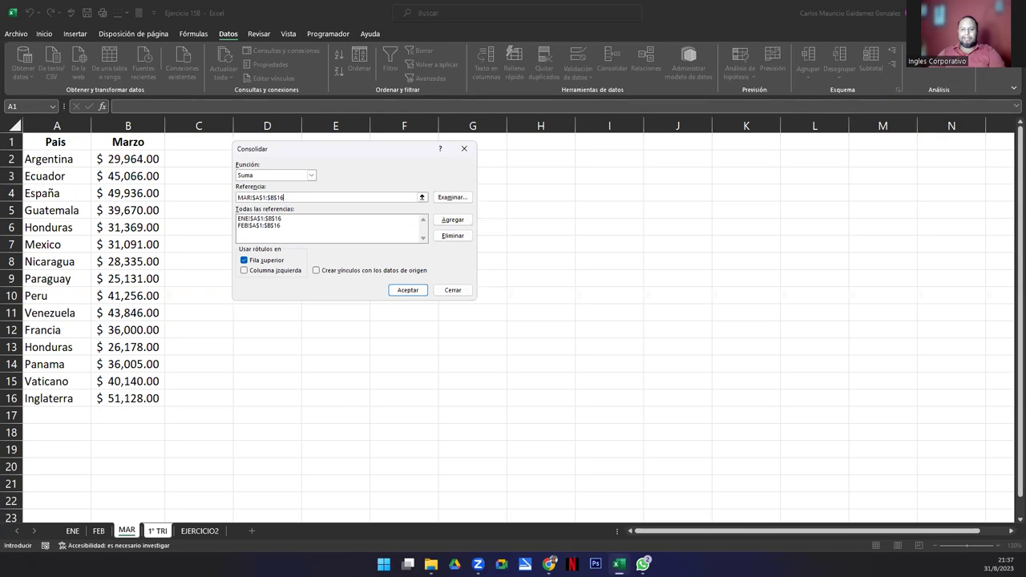
pyautogui.click(157, 530)
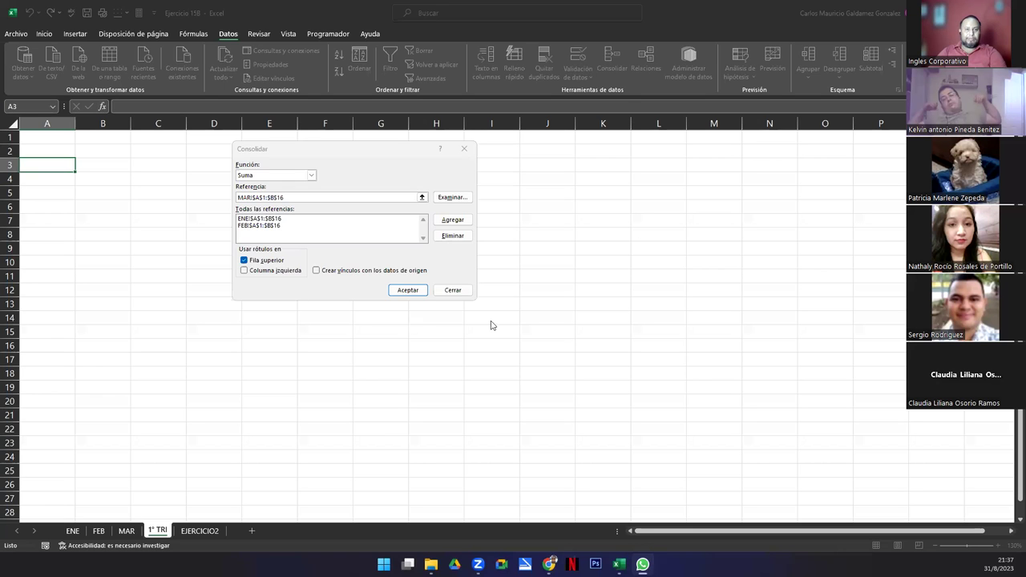
pyautogui.click(454, 220)
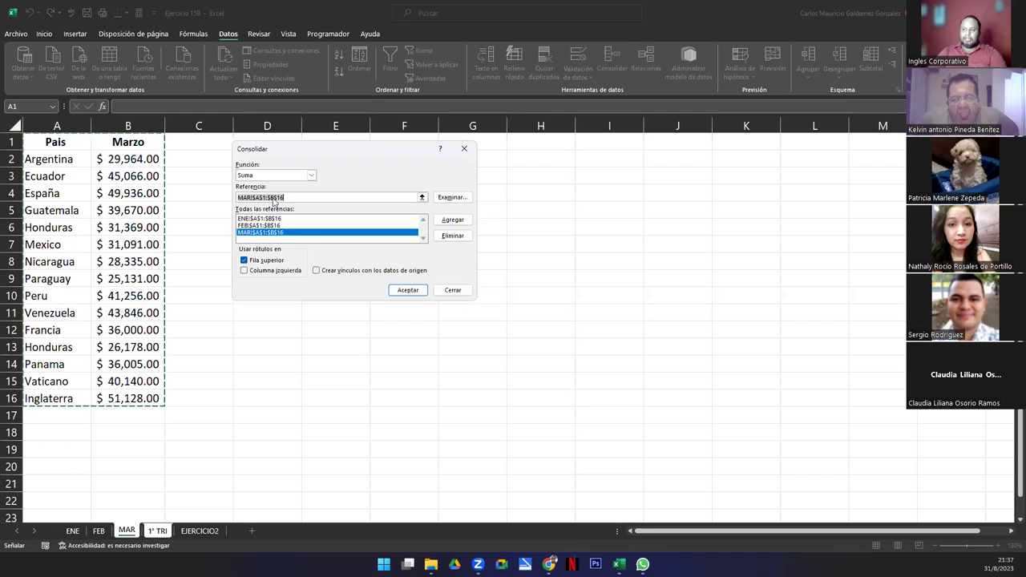
# - Review the ENE, FEB and MAR A1:B16 entries in the consolidation reference list one by one
pyautogui.click(270, 219)
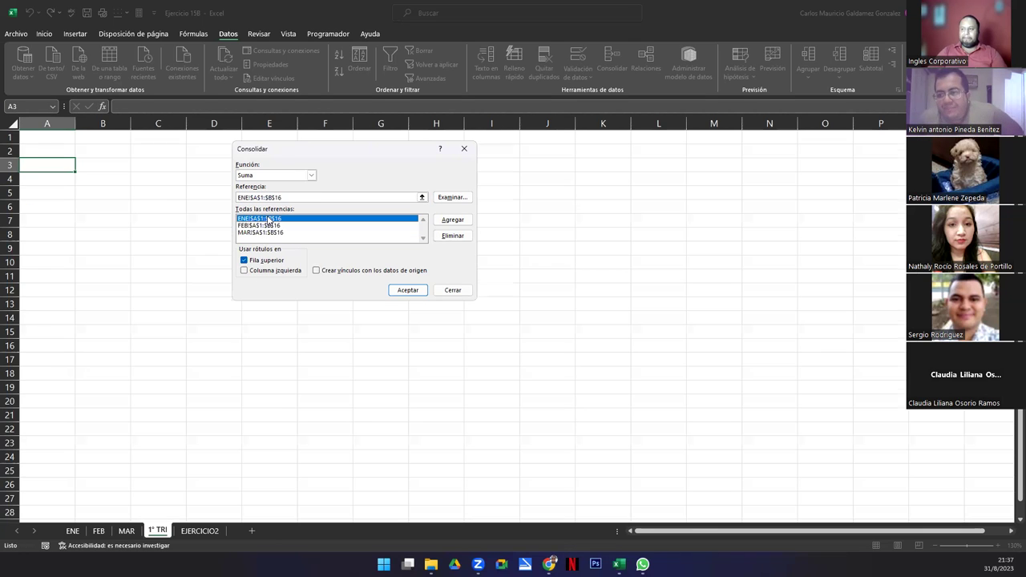
pyautogui.click(262, 226)
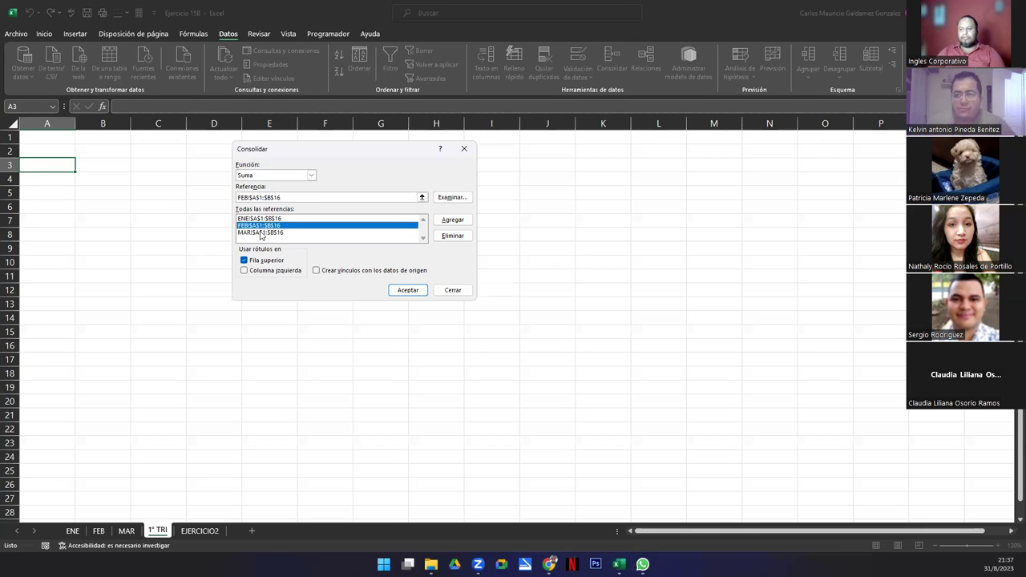
pyautogui.click(261, 234)
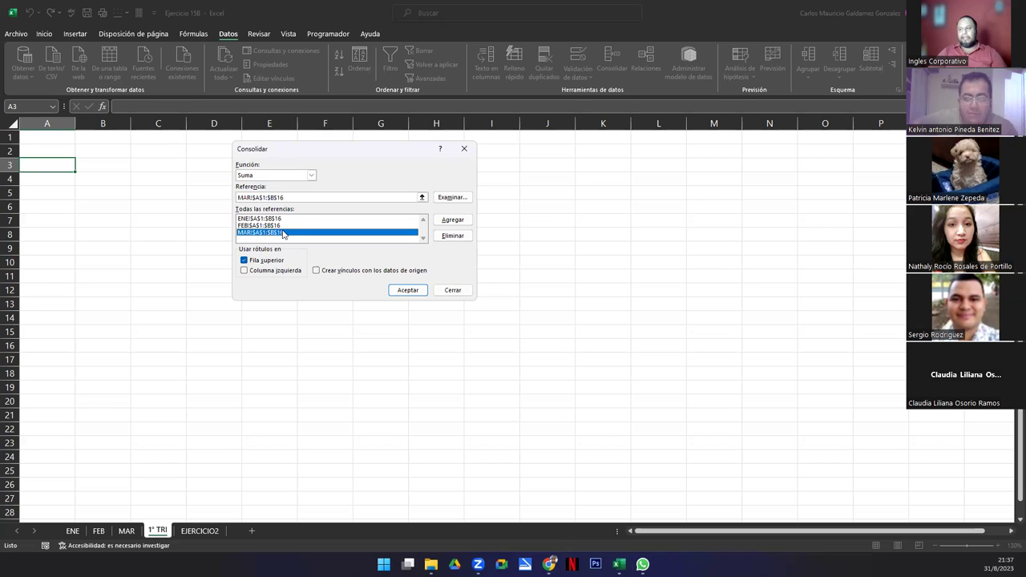
pyautogui.click(270, 219)
pyautogui.click(268, 225)
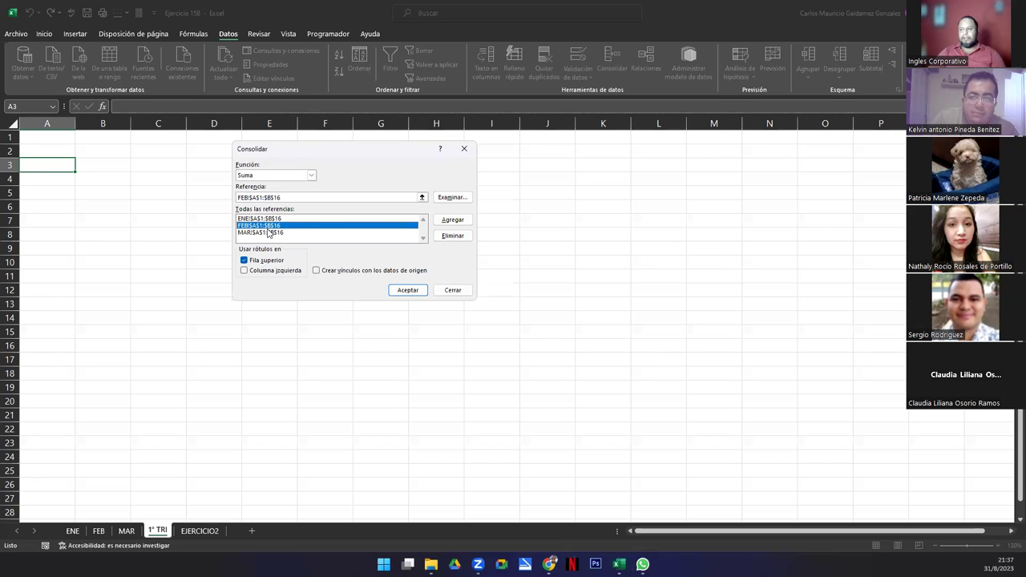
pyautogui.click(269, 233)
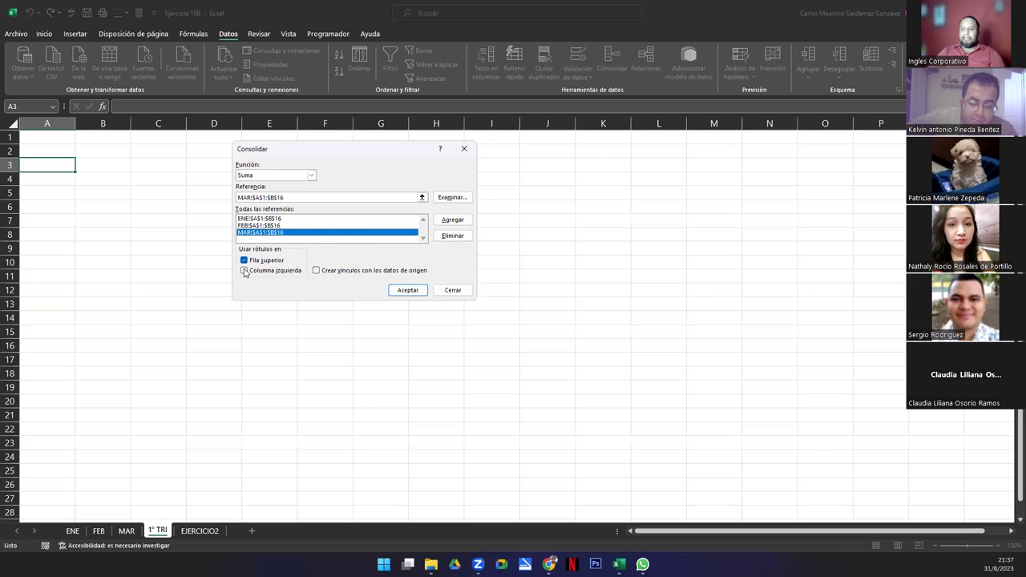
pyautogui.click(259, 225)
pyautogui.click(259, 219)
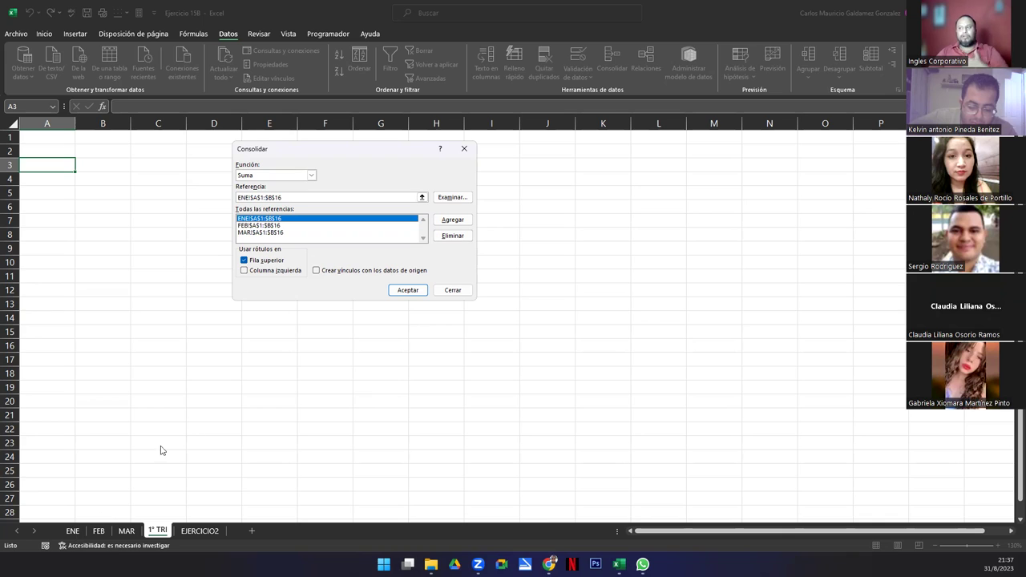
# - Run the consolidation with Columna izquierda labels also enabled, and fit columns B to D to their contents
pyautogui.click(244, 271)
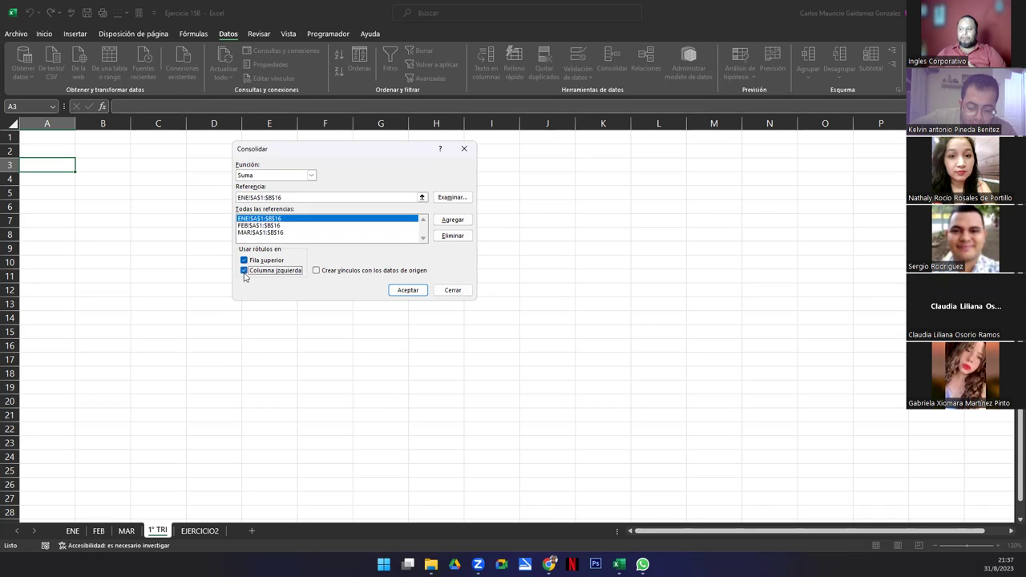
pyautogui.click(408, 291)
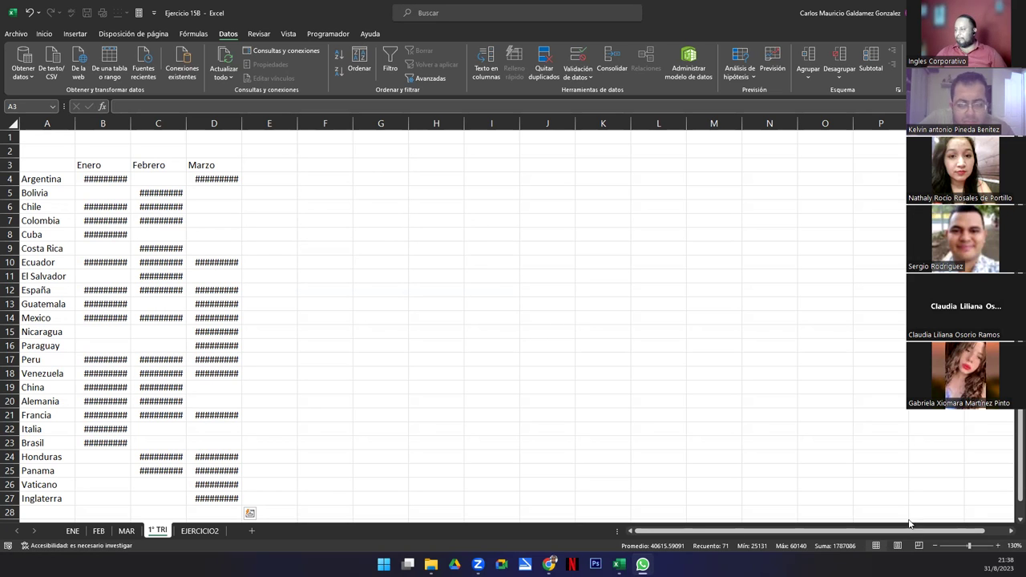
pyautogui.hotkey('ctrl', 'a')
pyautogui.doubleClick(130, 122)
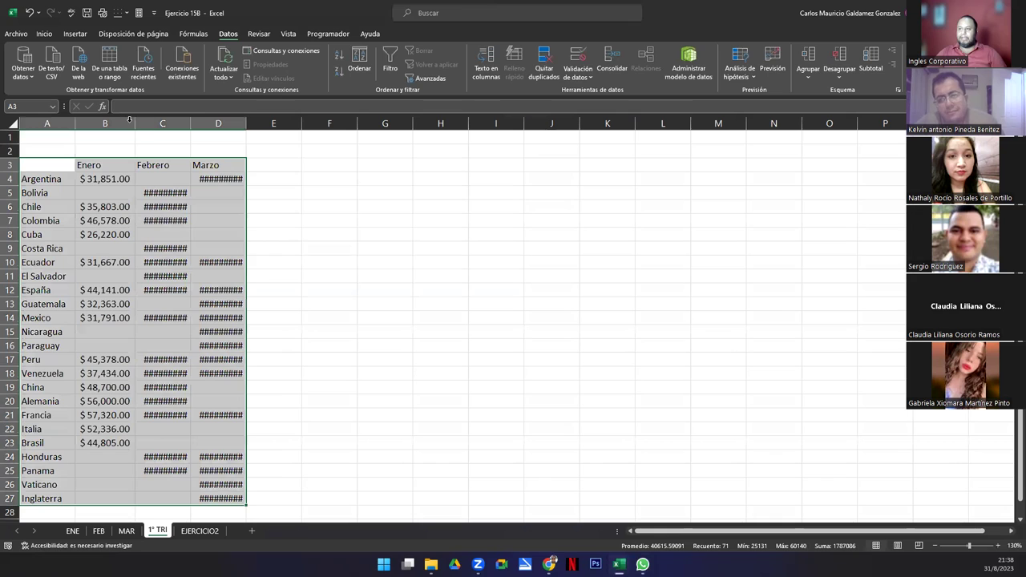
pyautogui.doubleClick(190, 122)
pyautogui.doubleClick(249, 124)
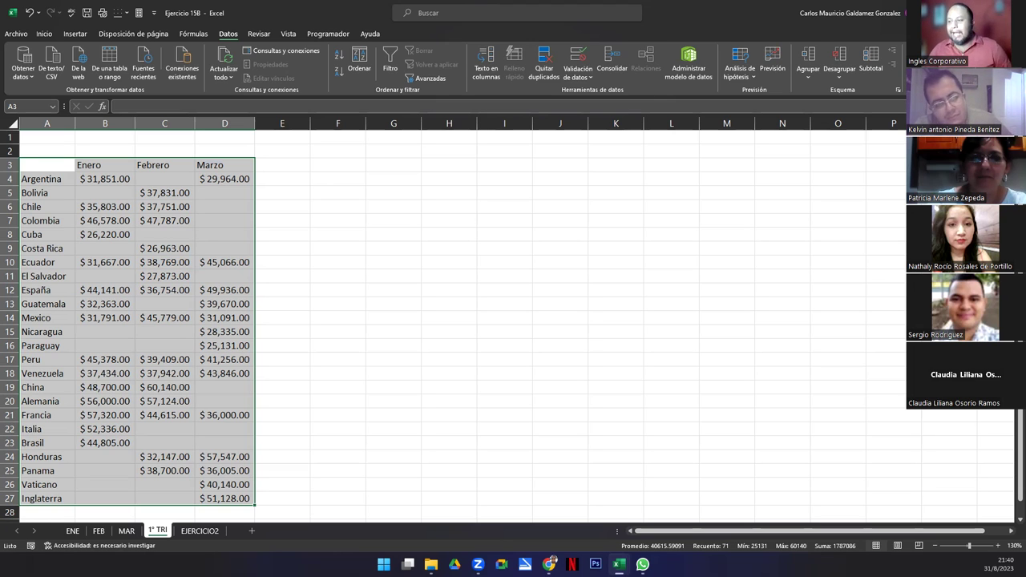
# - Convert the consolidated range A3:D27 into a table with headers
pyautogui.click(151, 318)
pyautogui.hotkey('ctrl', 't')
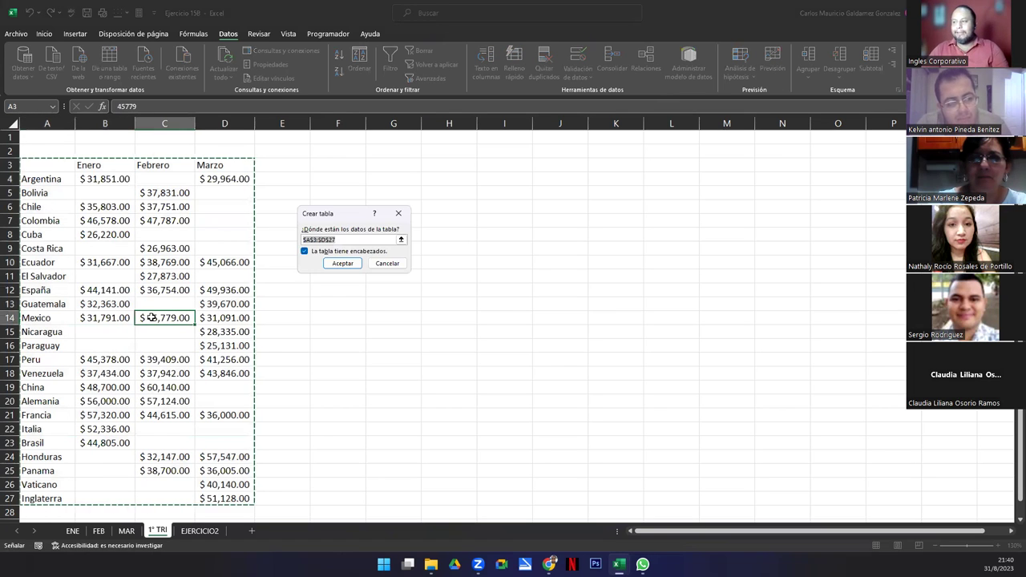
pyautogui.press('Return')
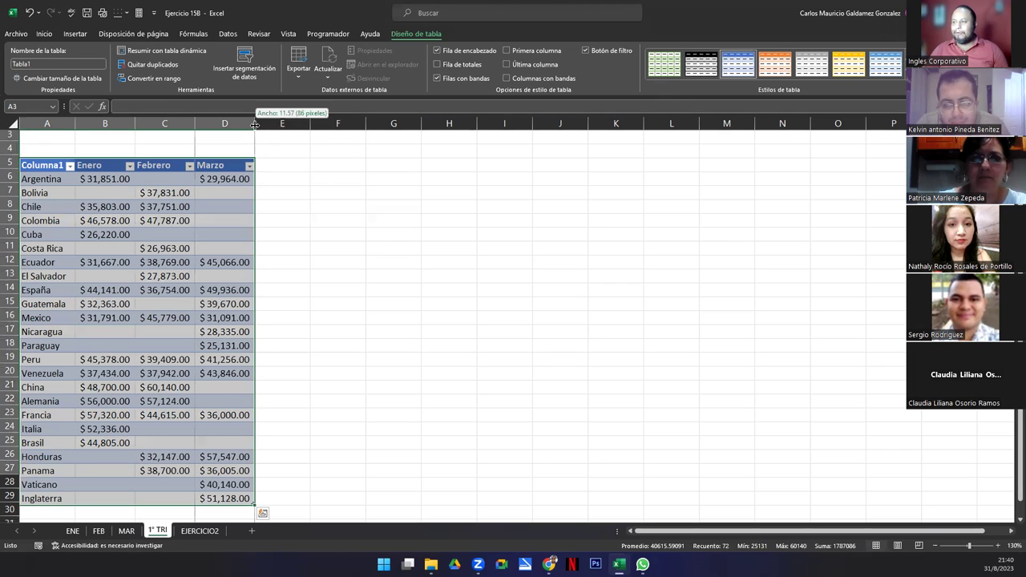
# - Add a new table column headed Total in cell E3, beside Marzo
pyautogui.click(267, 162)
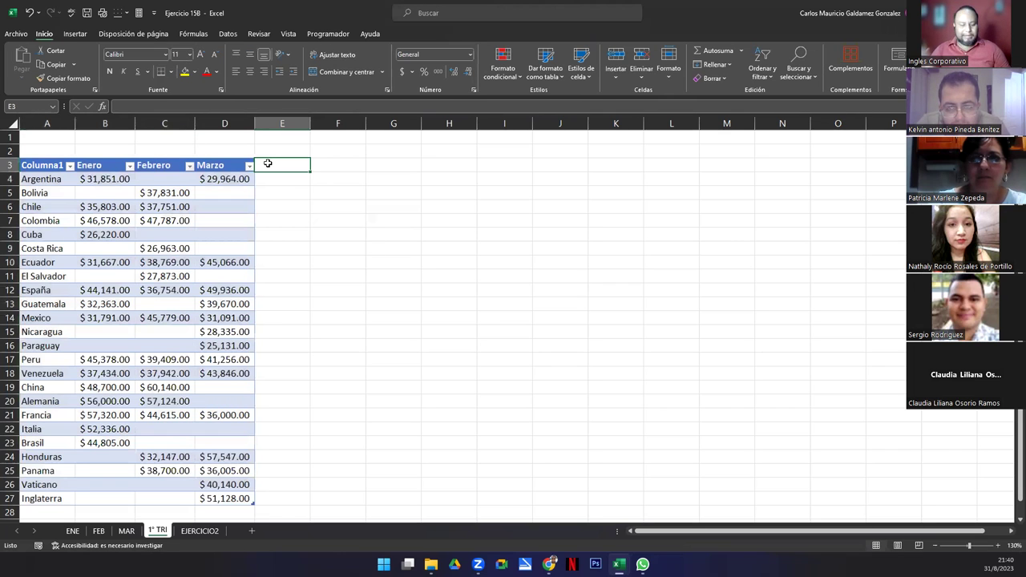
pyautogui.write('Total')
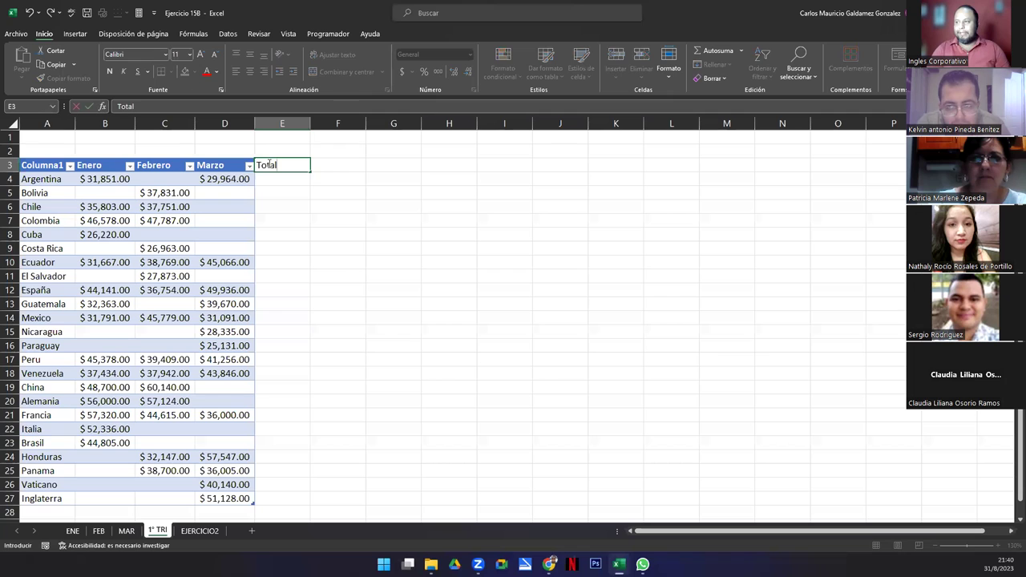
pyautogui.press('Return')
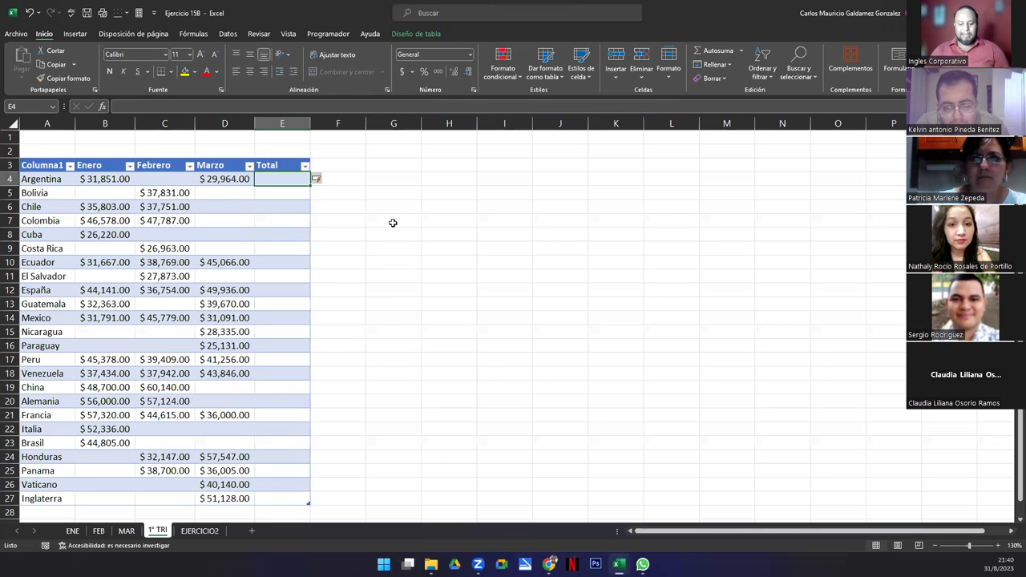
# - Fill the Total column with a SUMA formula adding each row's Enero to Marzo values, starting in E4
pyautogui.write('=suma(')
pyautogui.press('BackSpace')
pyautogui.write('(')
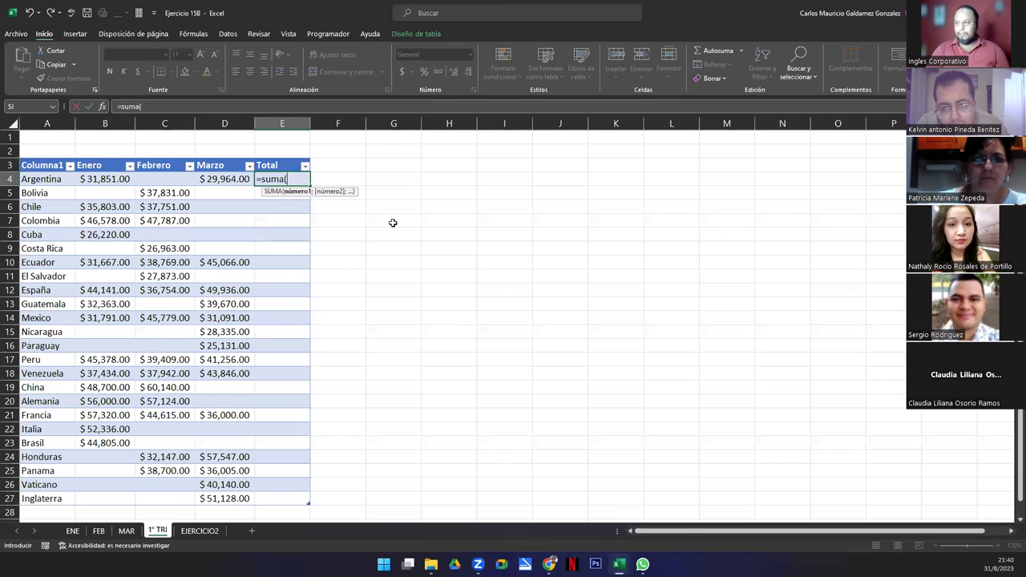
pyautogui.press('Left')
pyautogui.press('Left')
pyautogui.press('Left')
pyautogui.hotkey('shift', 'Right')
pyautogui.hotkey('shift', 'Right')
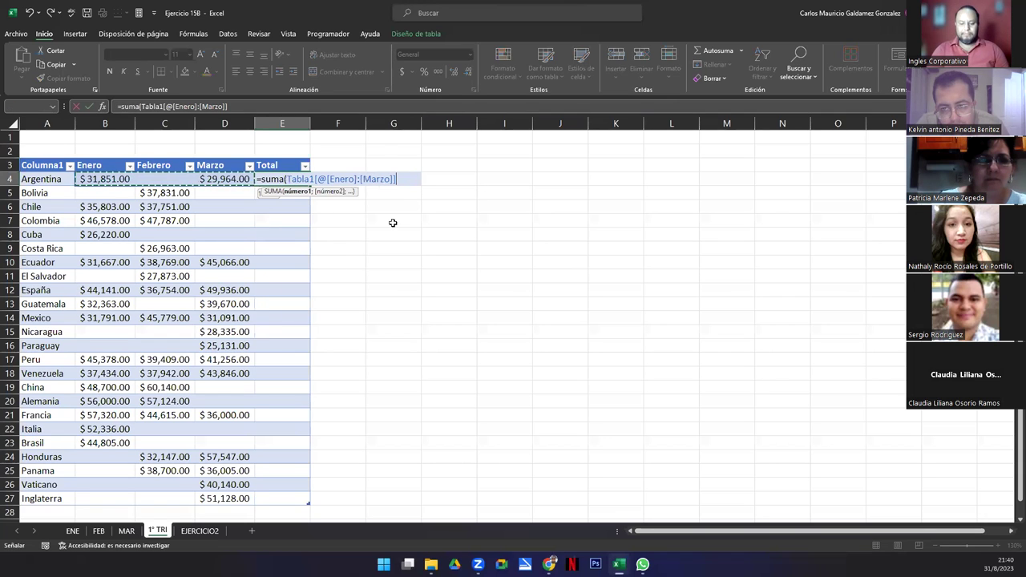
pyautogui.write(')')
pyautogui.press('Return')
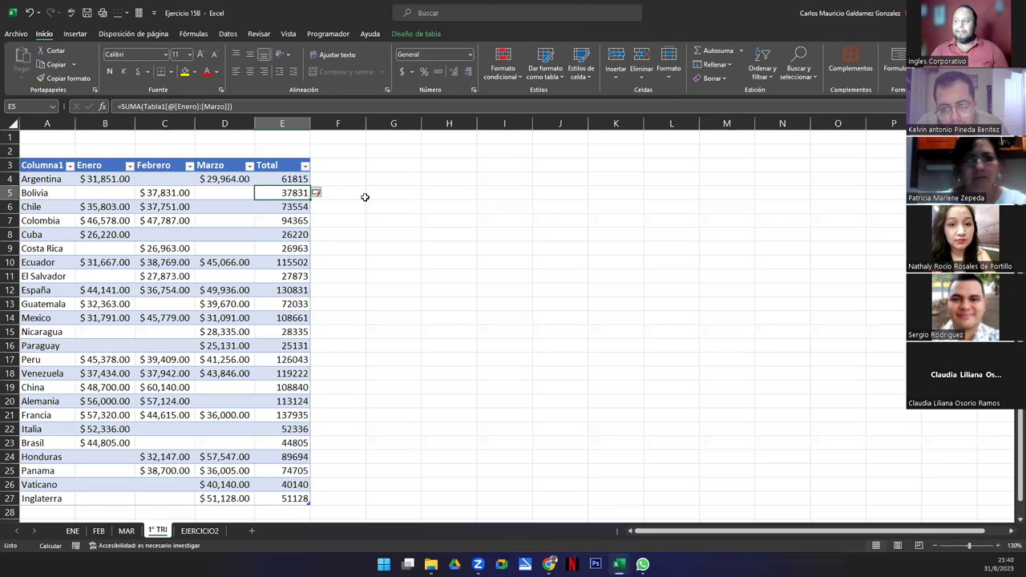
# - Format the Total values in E4:E27 with the dollar accounting format
pyautogui.click(278, 178)
pyautogui.hotkey('ctrl', 'shift', 'Down')
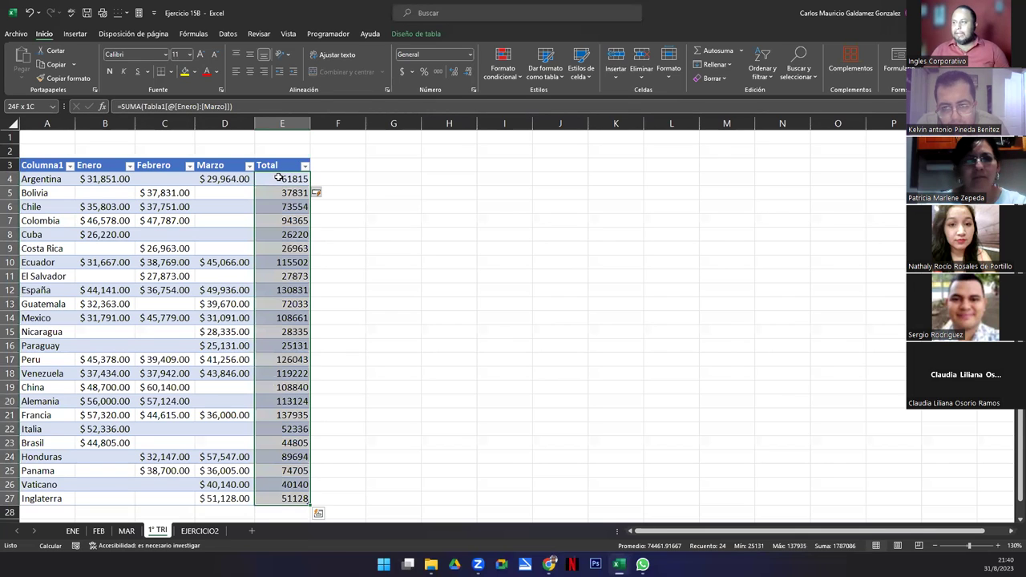
pyautogui.click(401, 71)
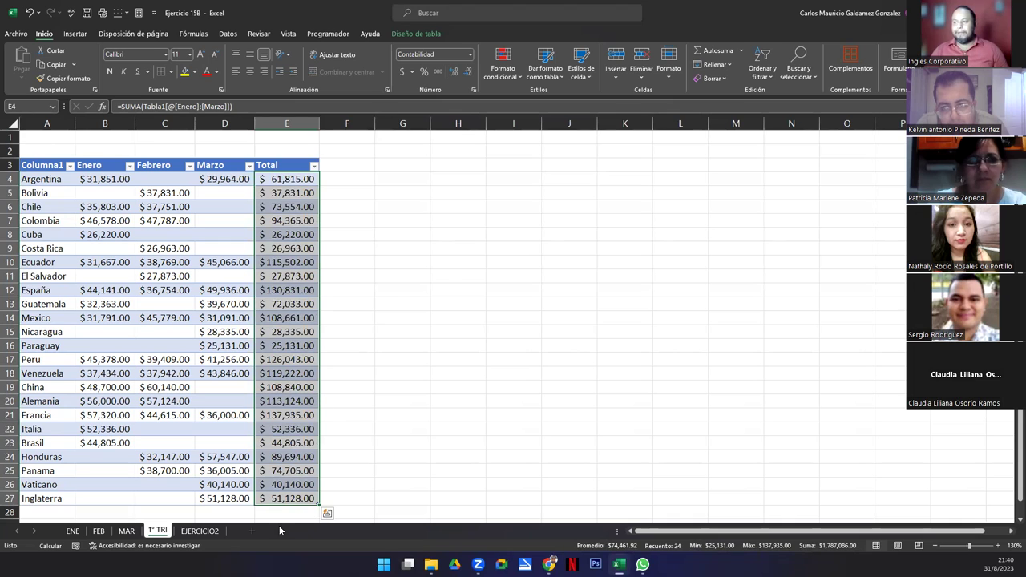
pyautogui.scroll(-1, 1009, 522)
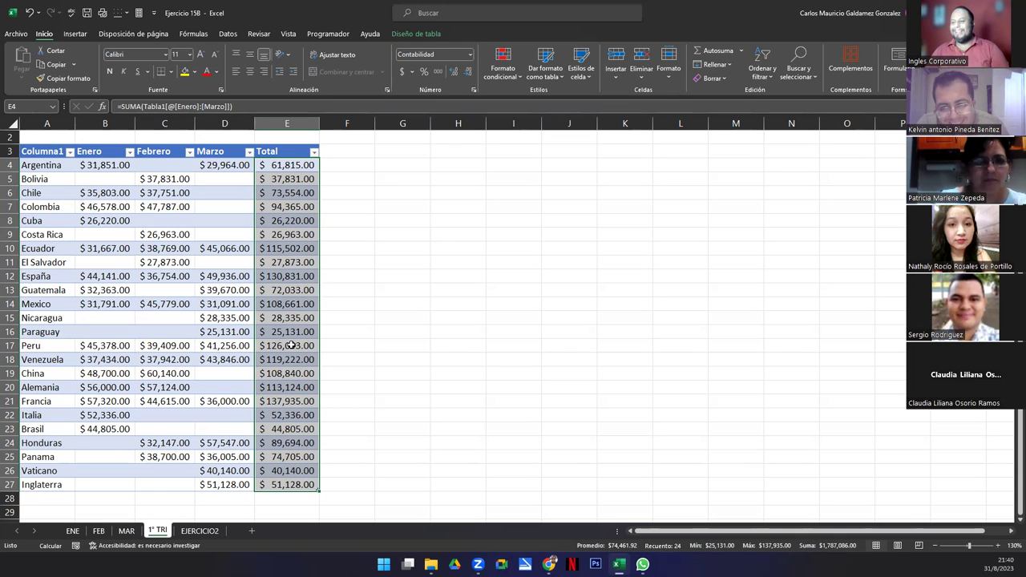
pyautogui.click(276, 165)
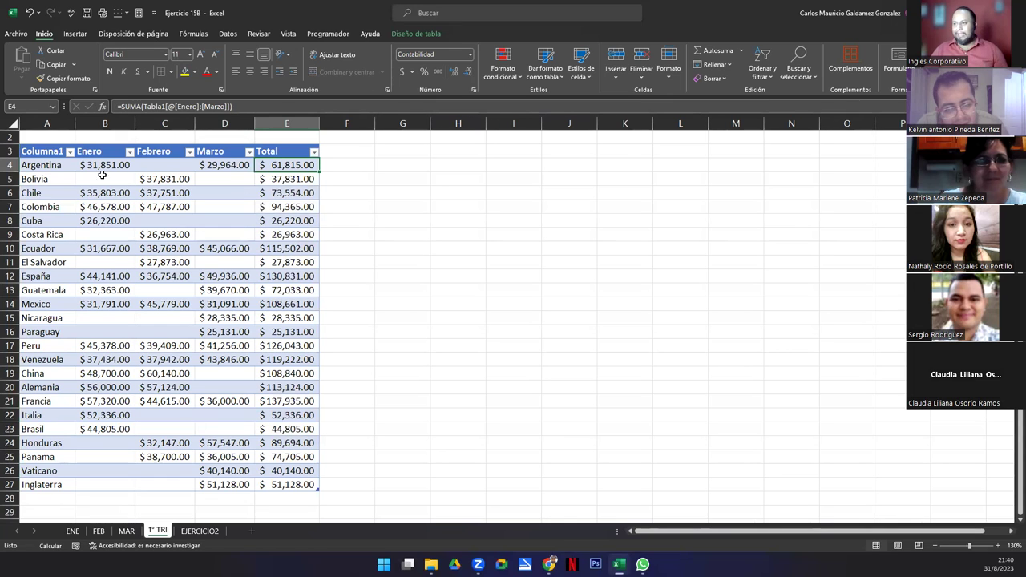
pyautogui.moveTo(38, 166); pyautogui.dragTo(46, 482)
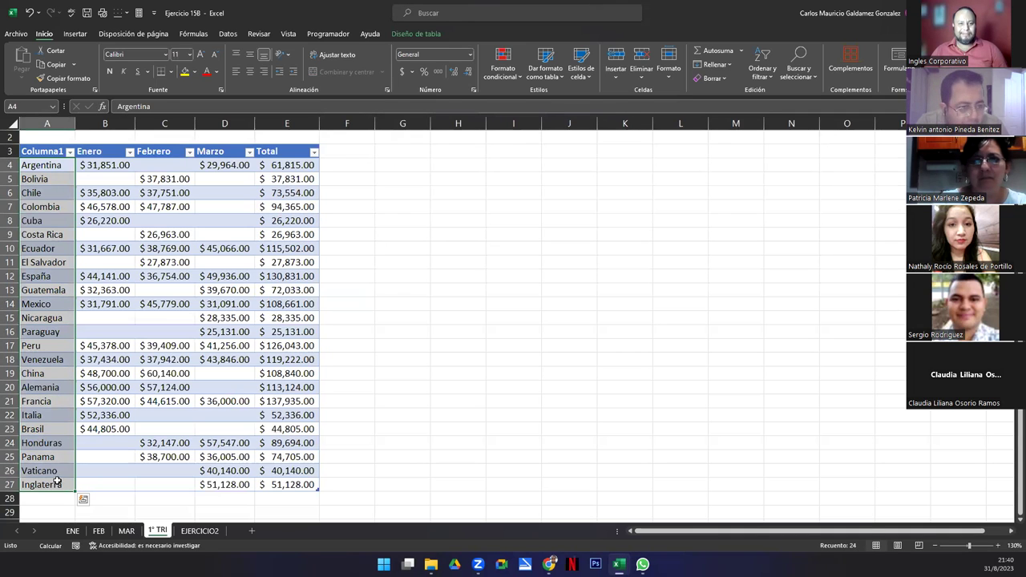
pyautogui.click(183, 344)
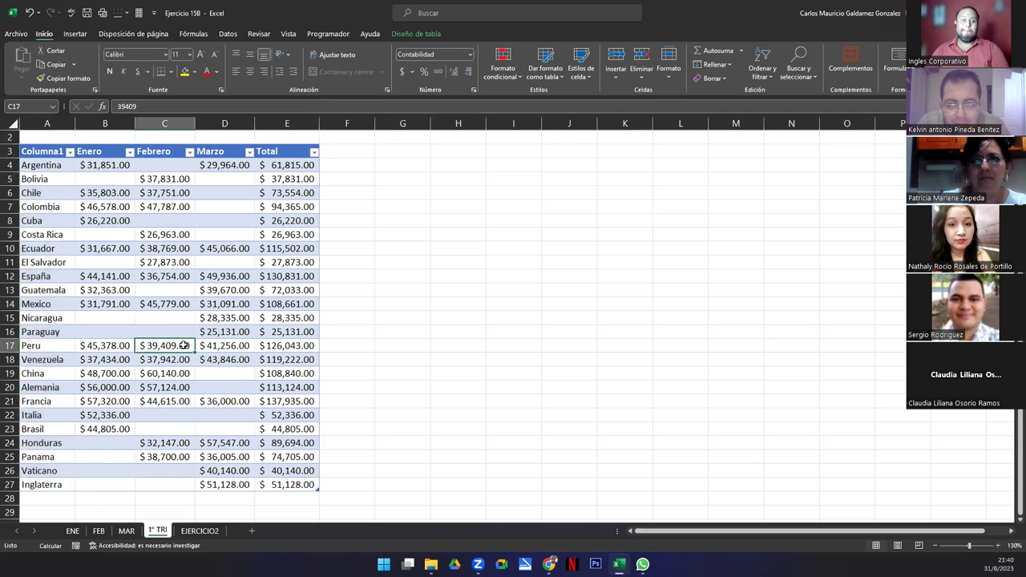
# - Sort the table rows in A4:E27 alphabetically by country from A to Z
pyautogui.moveTo(46, 166); pyautogui.dragTo(282, 472)
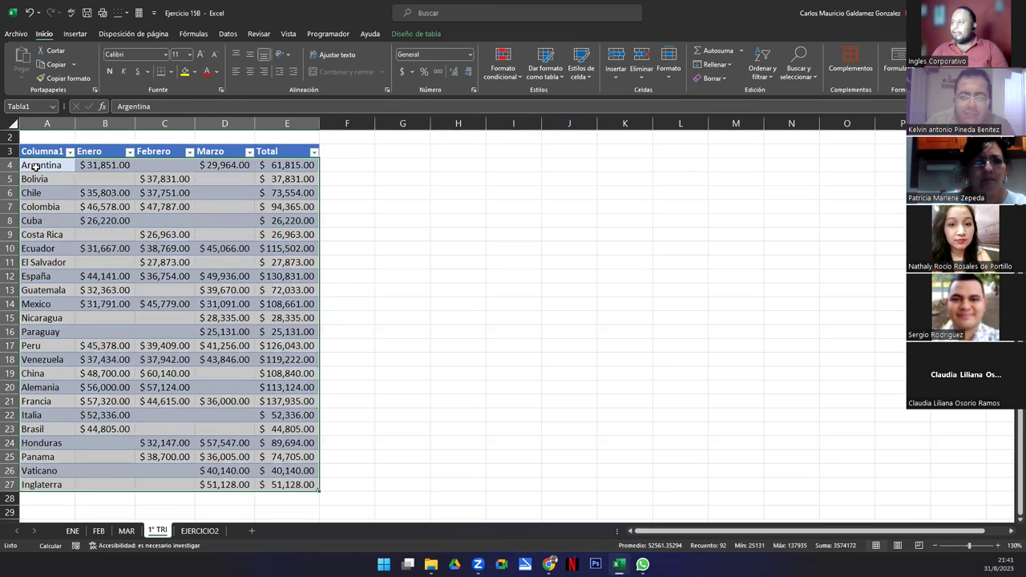
pyautogui.click(767, 77)
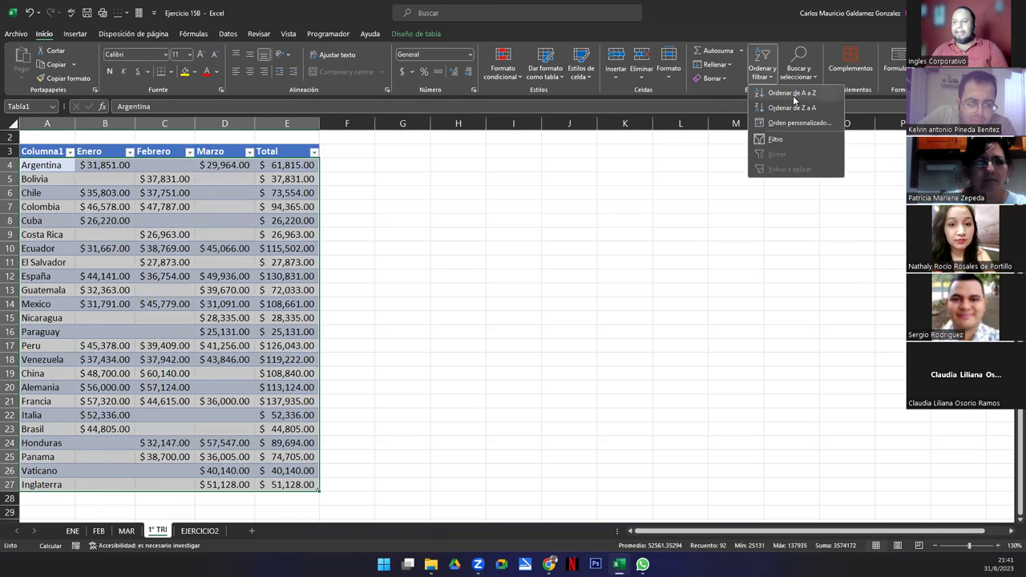
pyautogui.click(792, 93)
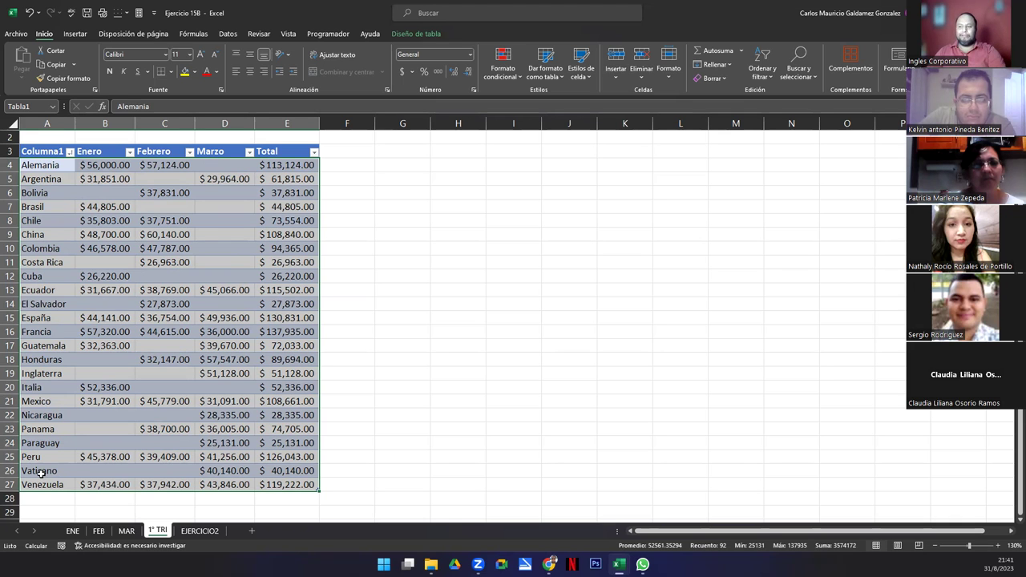
pyautogui.moveTo(42, 473); pyautogui.dragTo(46, 485)
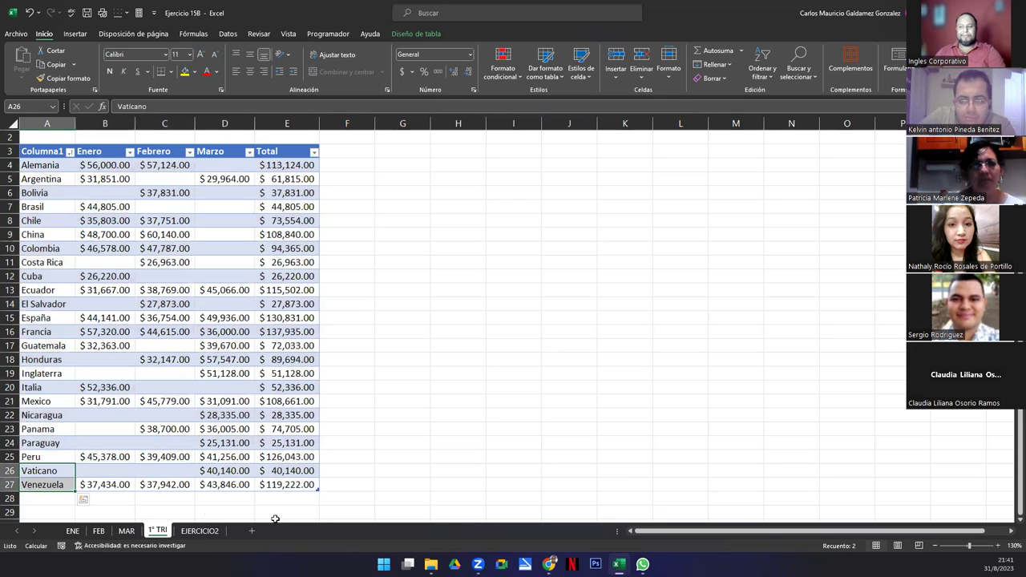
pyautogui.click(98, 469)
pyautogui.moveTo(144, 478); pyautogui.dragTo(222, 484)
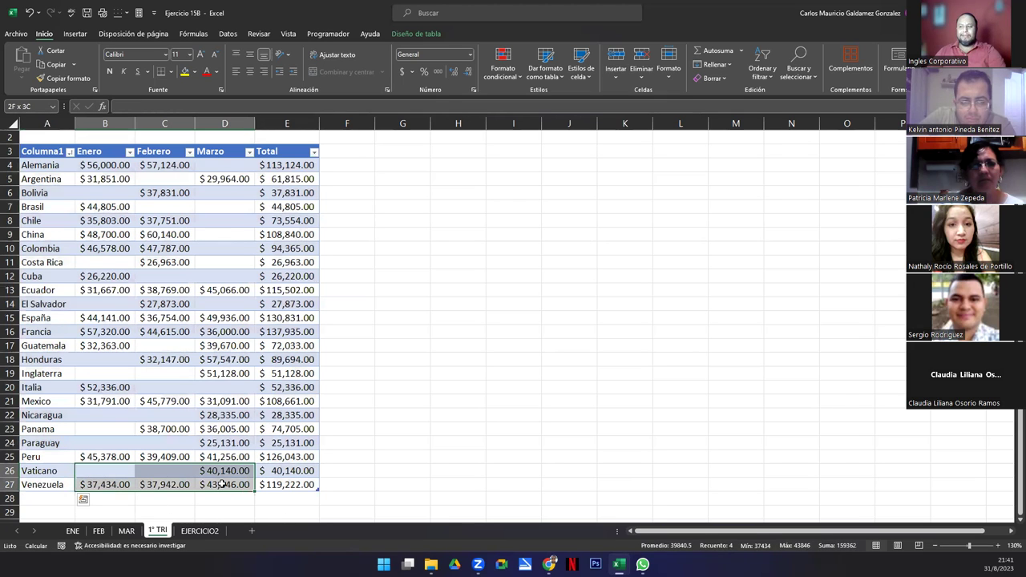
# - Sort the table rows in A4:E27 by country in descending order, from Z to A
pyautogui.click(93, 166)
pyautogui.moveTo(181, 242); pyautogui.dragTo(213, 480)
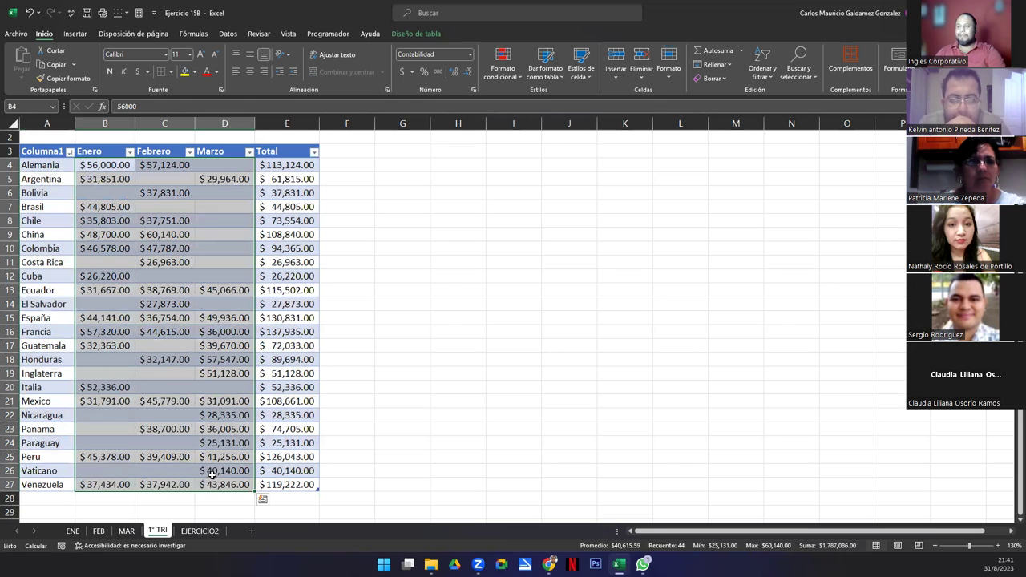
pyautogui.moveTo(41, 165); pyautogui.dragTo(164, 193)
pyautogui.keyDown('shift'); pyautogui.click(273, 484); pyautogui.keyUp('shift')
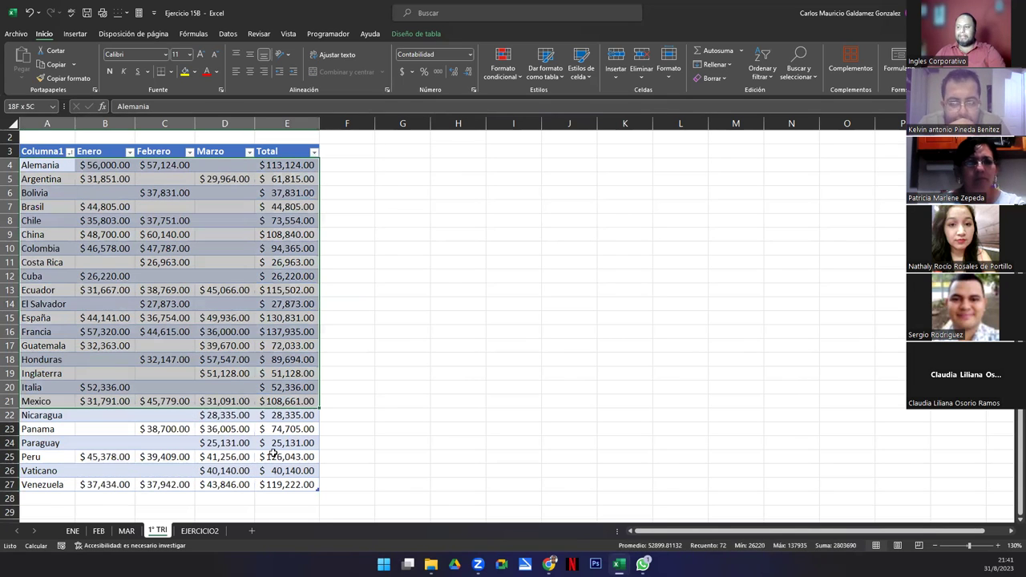
pyautogui.click(757, 79)
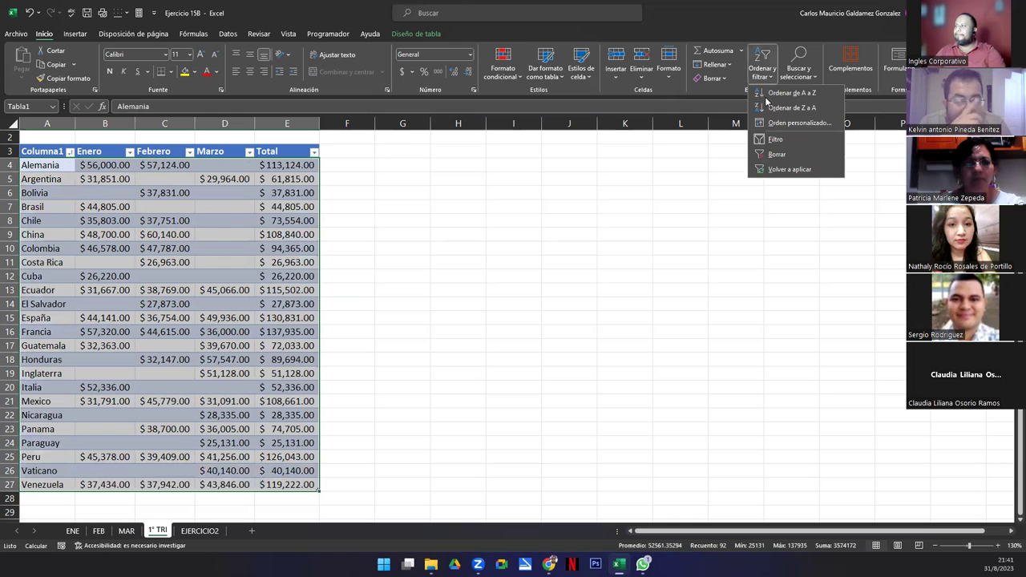
pyautogui.click(774, 107)
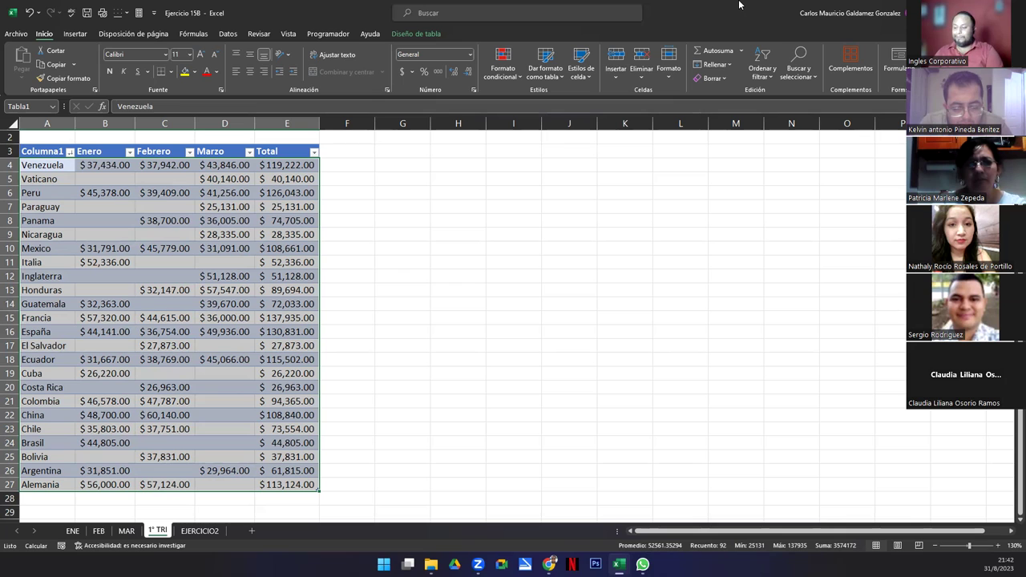
# - Rename the first column's header in A3 as Pais
pyautogui.click(44, 152)
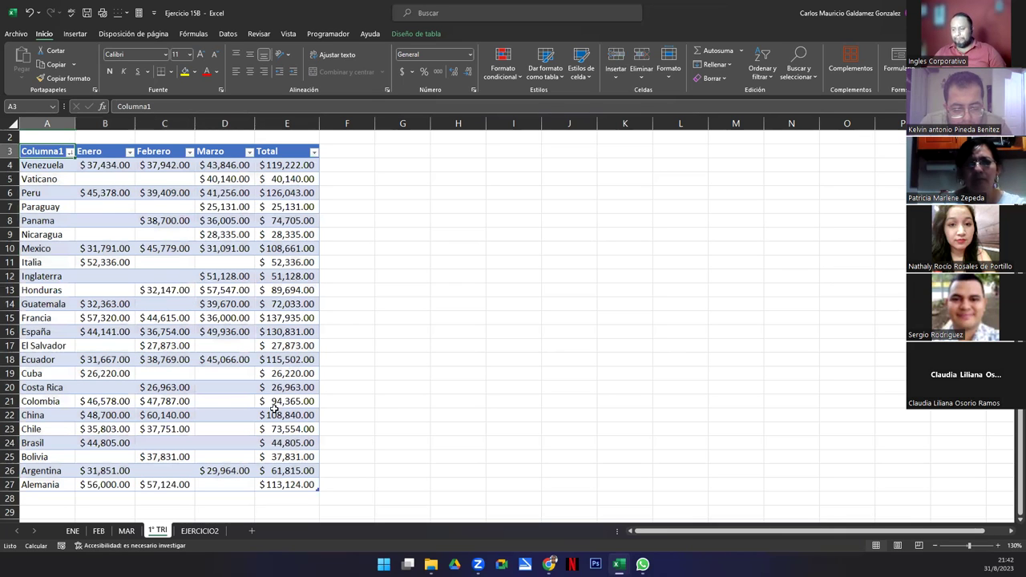
pyautogui.write('Pais')
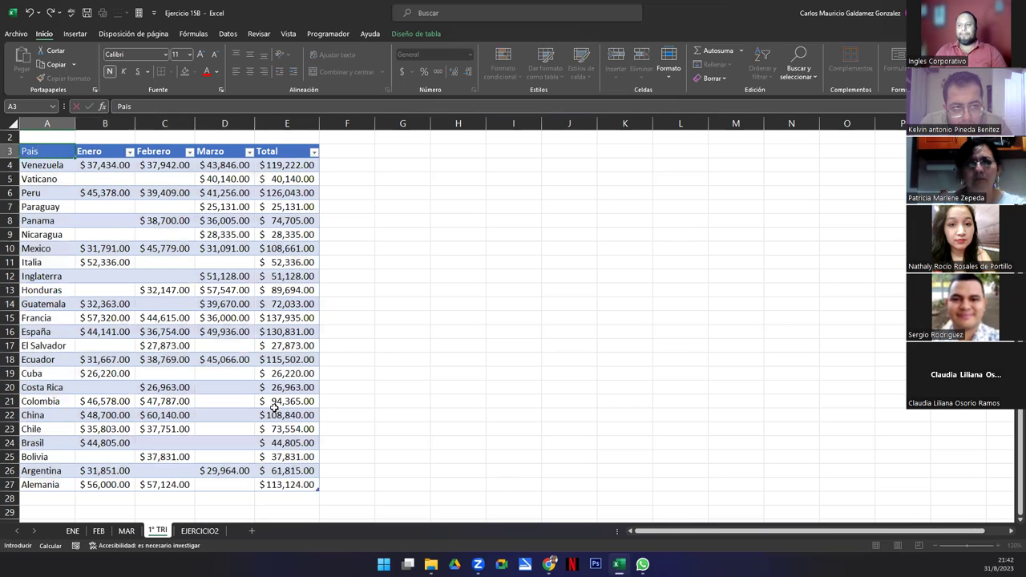
pyautogui.press('Return')
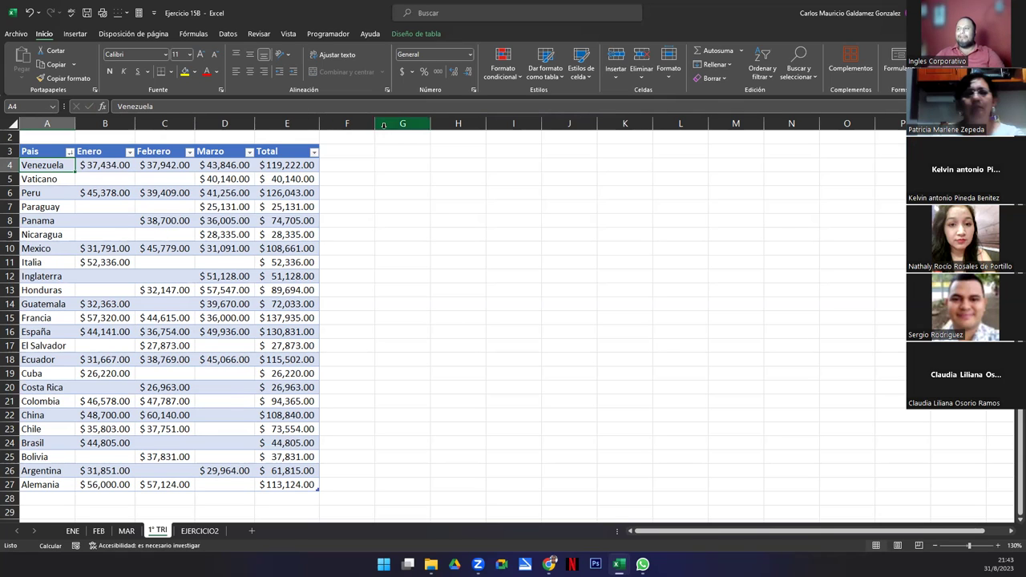
# - Widen column F slightly and add a new table column headed % in cell F3
pyautogui.moveTo(374, 126); pyautogui.dragTo(386, 126)
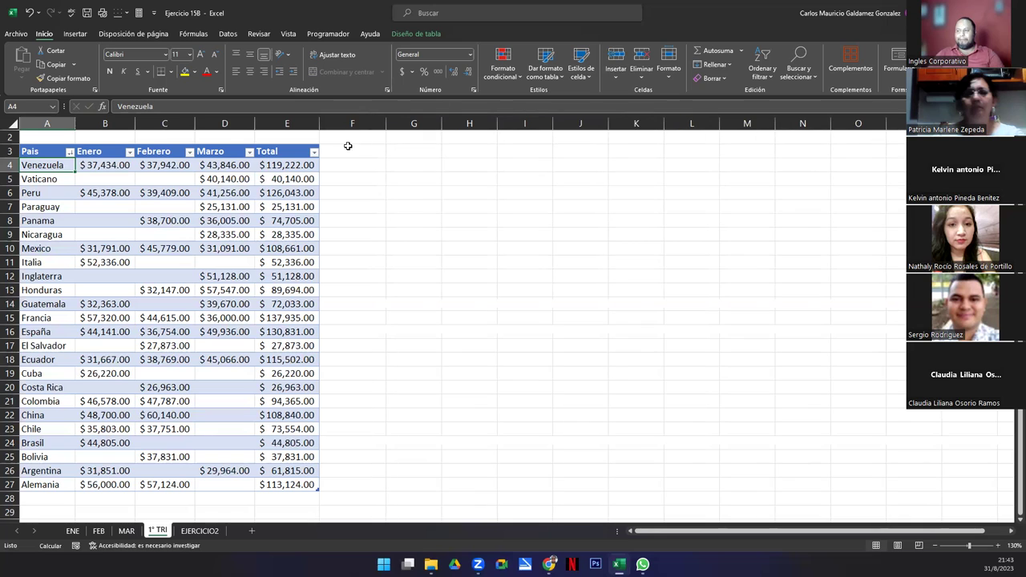
pyautogui.click(348, 149)
pyautogui.write('%')
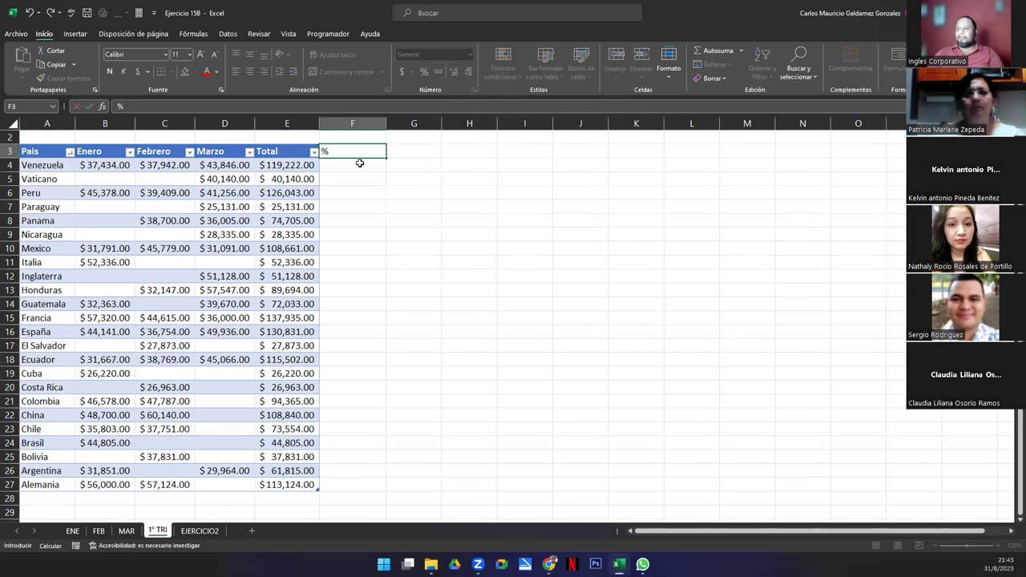
pyautogui.press('Return')
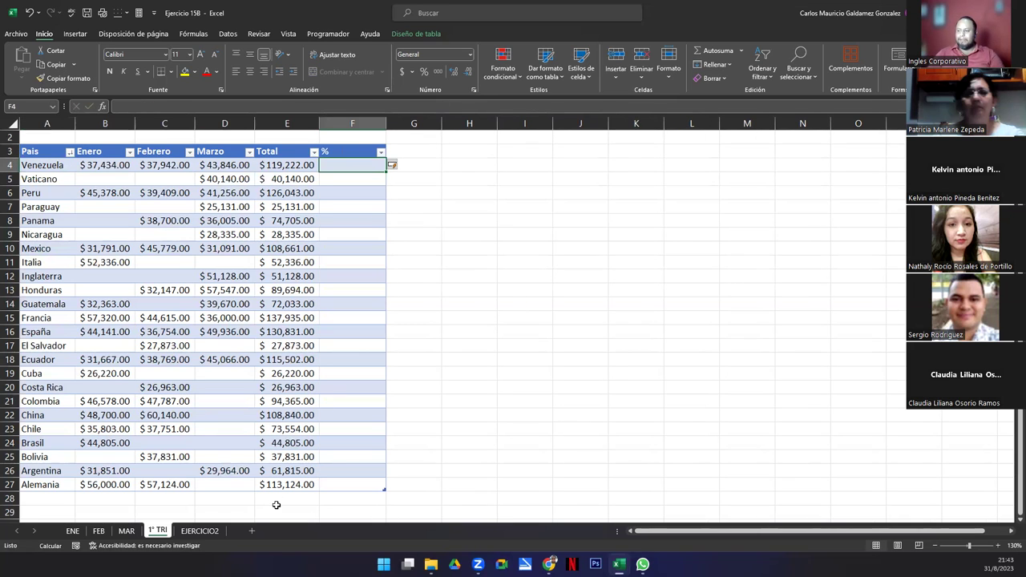
# - Add a totals row to the table, sum the Total column in E28 and autofit column E's width
pyautogui.click(341, 486)
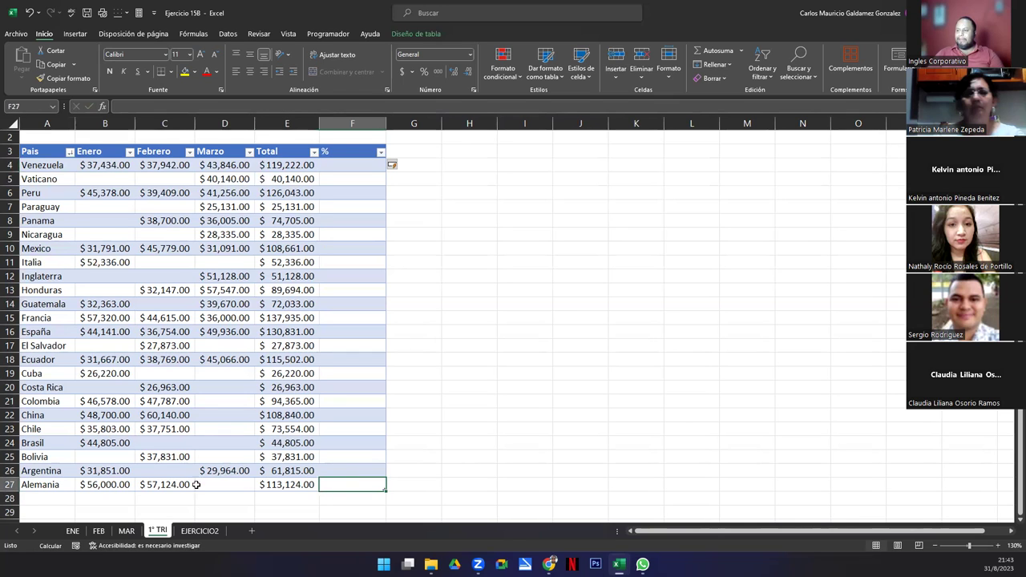
pyautogui.click(415, 33)
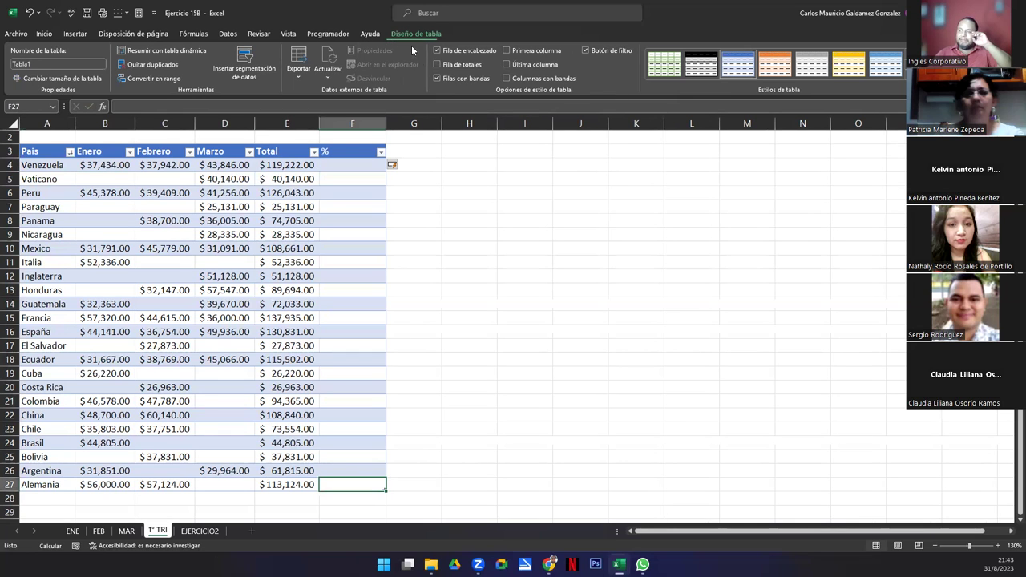
pyautogui.click(454, 64)
pyautogui.click(299, 497)
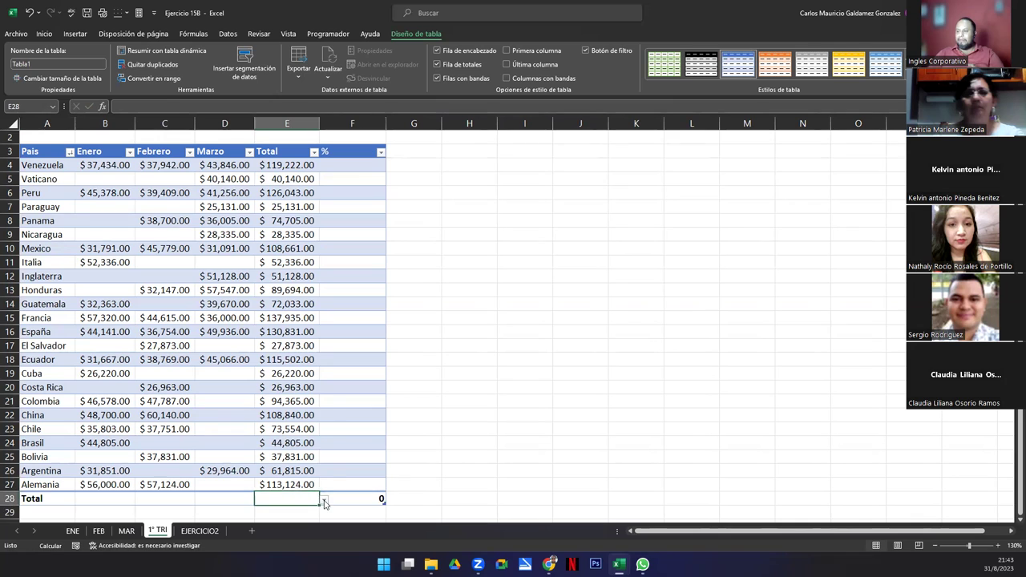
pyautogui.click(324, 500)
pyautogui.click(260, 459)
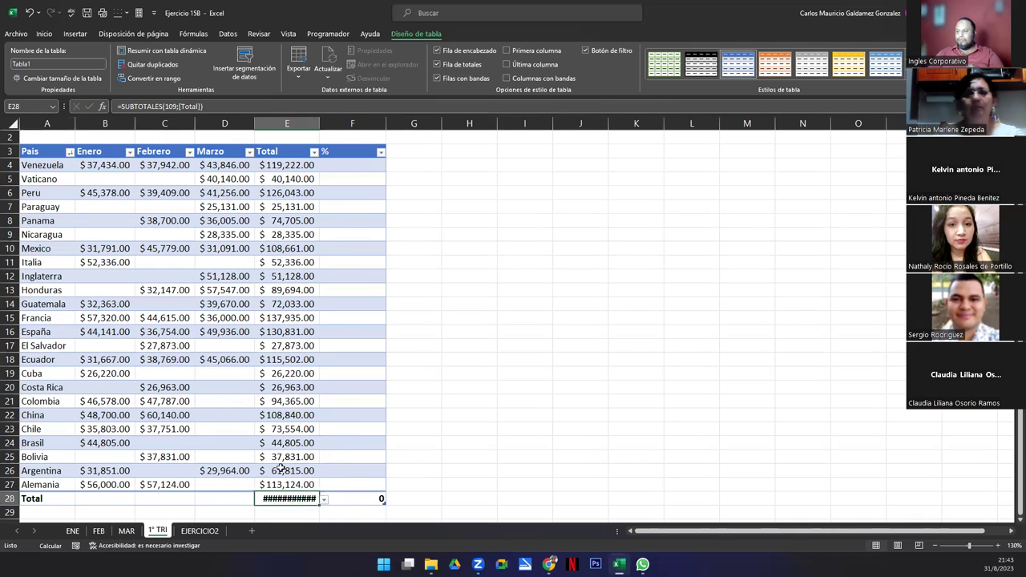
pyautogui.doubleClick(320, 124)
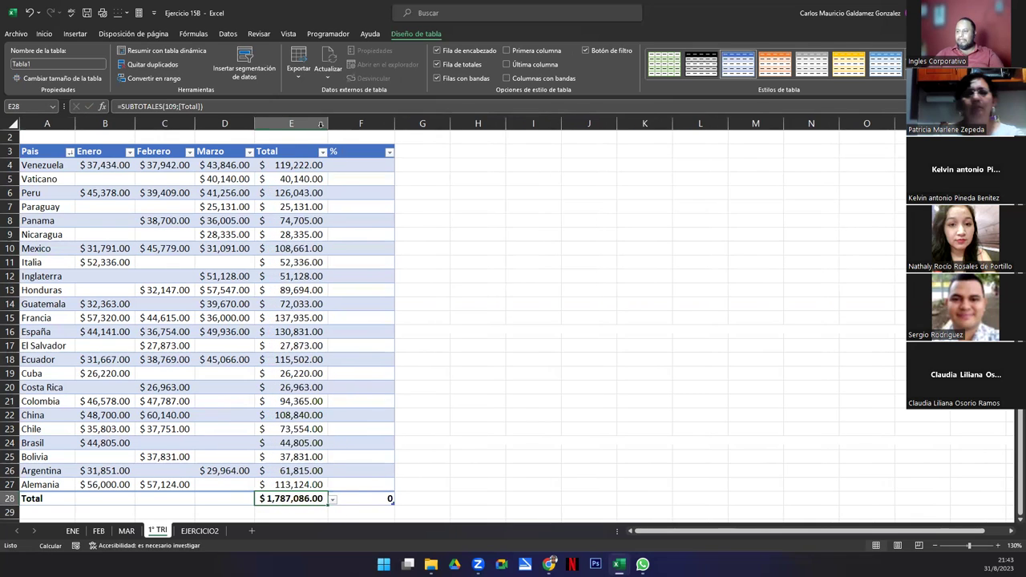
# - Fill the % column with a formula dividing each row's Total by the grand total in E28, starting in F4
pyautogui.moveTo(292, 166); pyautogui.dragTo(307, 480)
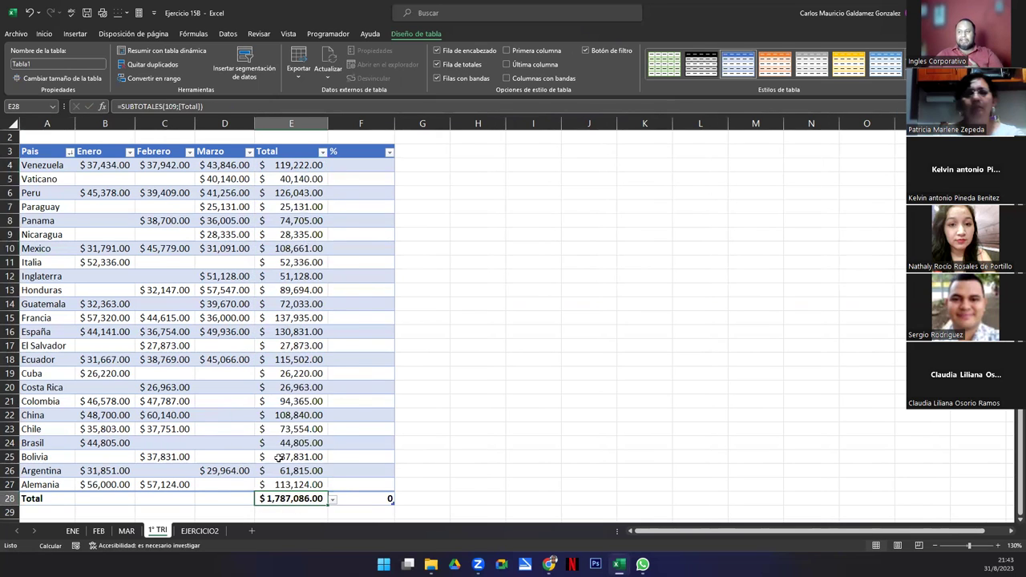
pyautogui.moveTo(38, 168); pyautogui.dragTo(69, 480)
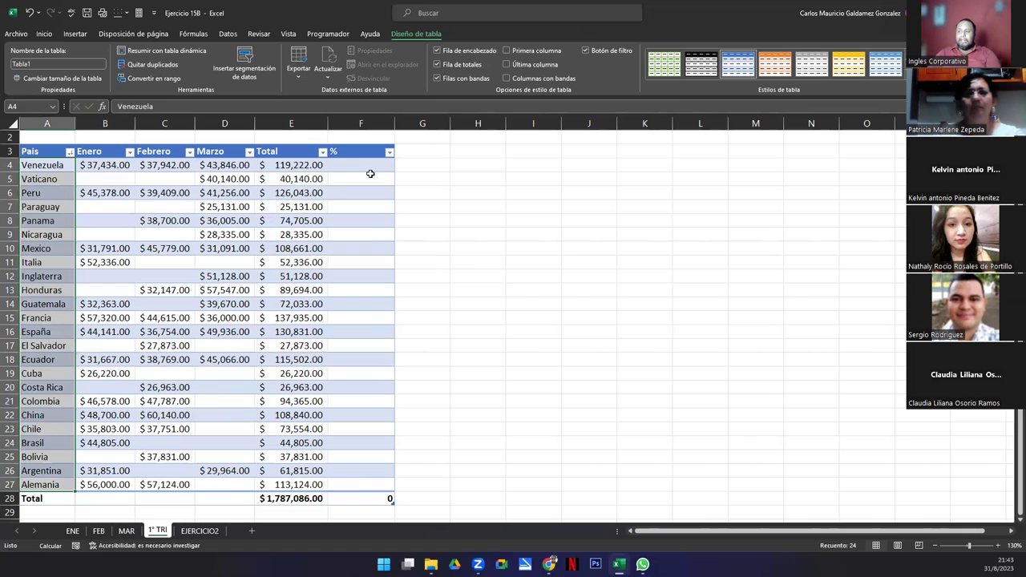
pyautogui.click(370, 171)
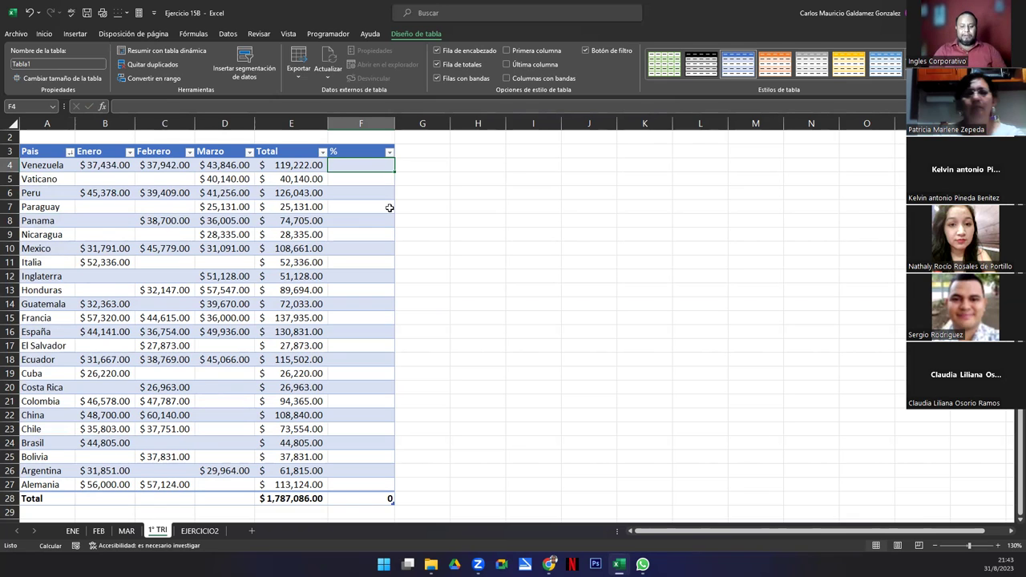
pyautogui.write('=')
pyautogui.press('Left')
pyautogui.write('/')
pyautogui.click(297, 498)
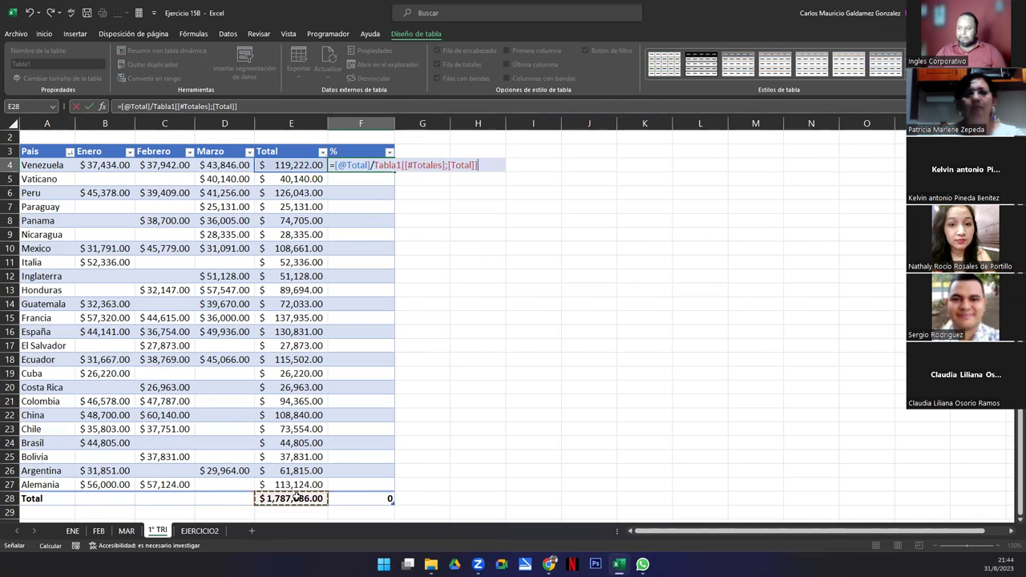
pyautogui.press('Return')
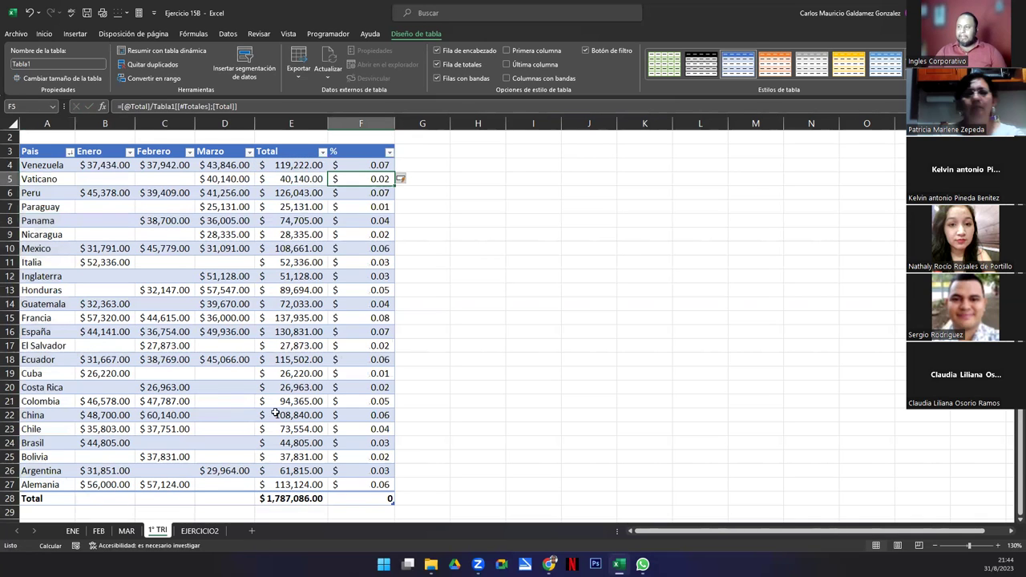
# - Format the % values in F4:F27 as percentages with one decimal place
pyautogui.moveTo(356, 166); pyautogui.dragTo(380, 480)
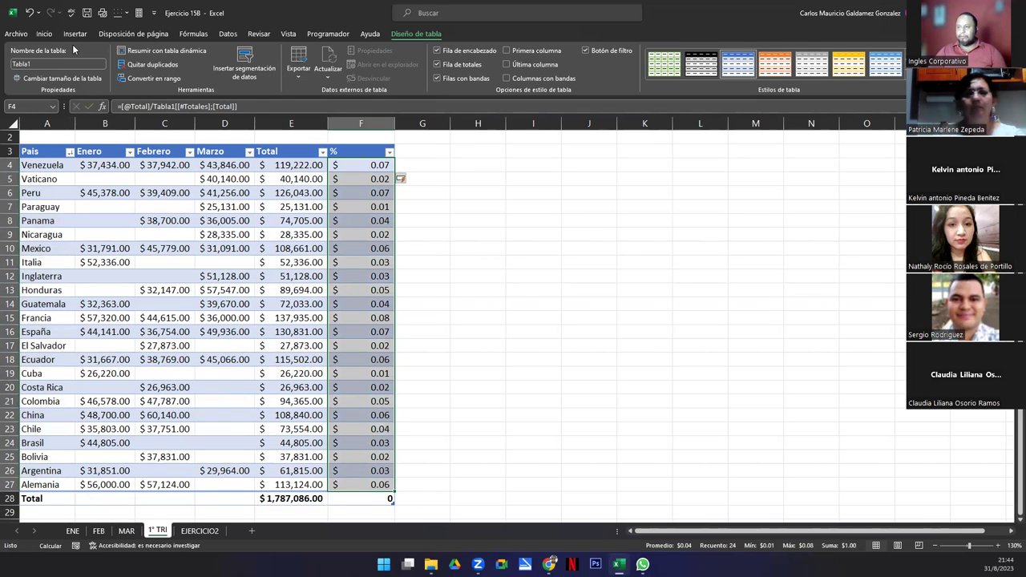
pyautogui.click(44, 34)
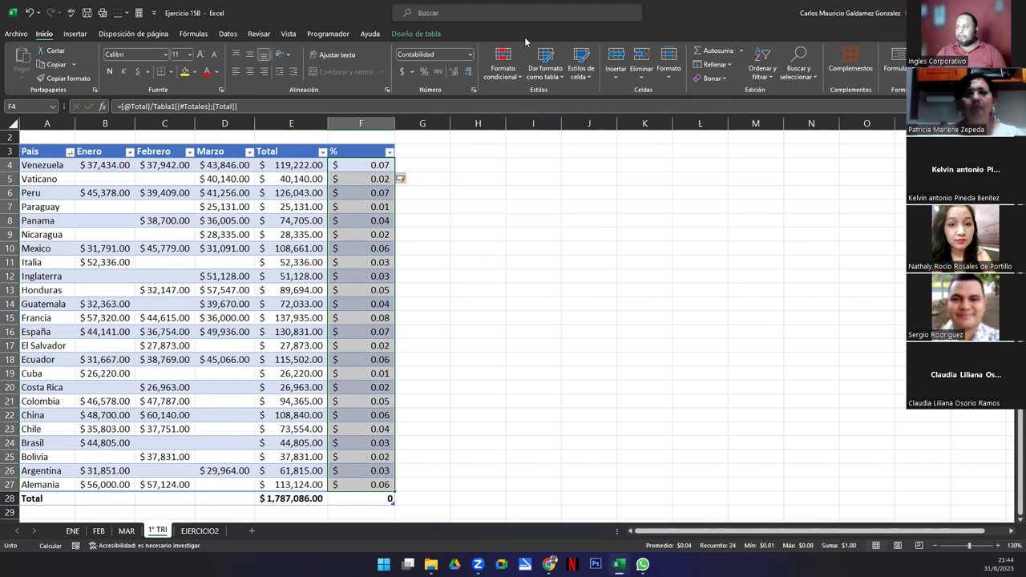
pyautogui.click(424, 71)
pyautogui.click(454, 71)
# - Set the % column's totals cell F28 to Suma and show it without decimals
pyautogui.click(368, 499)
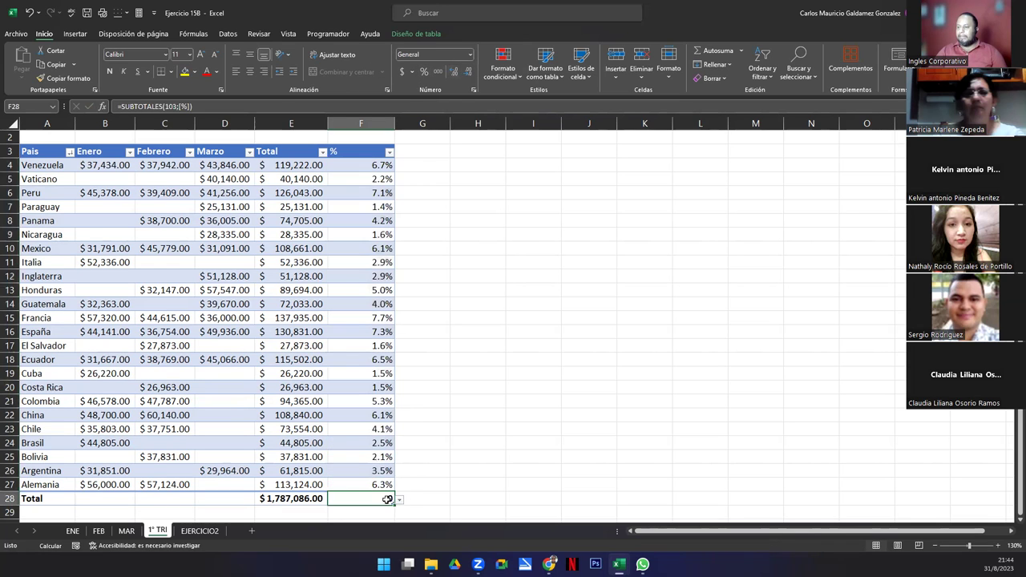
pyautogui.click(398, 502)
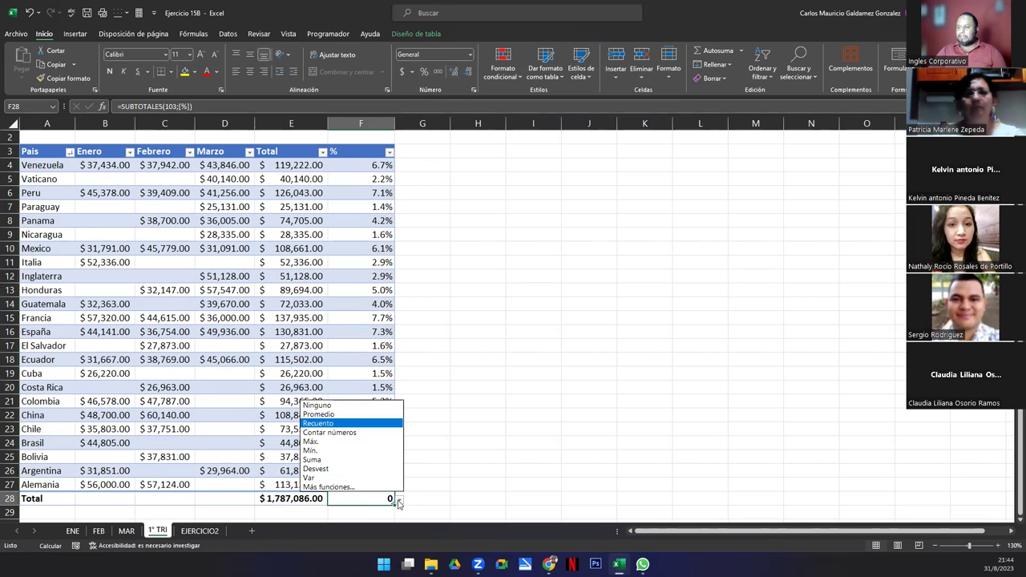
pyautogui.click(337, 459)
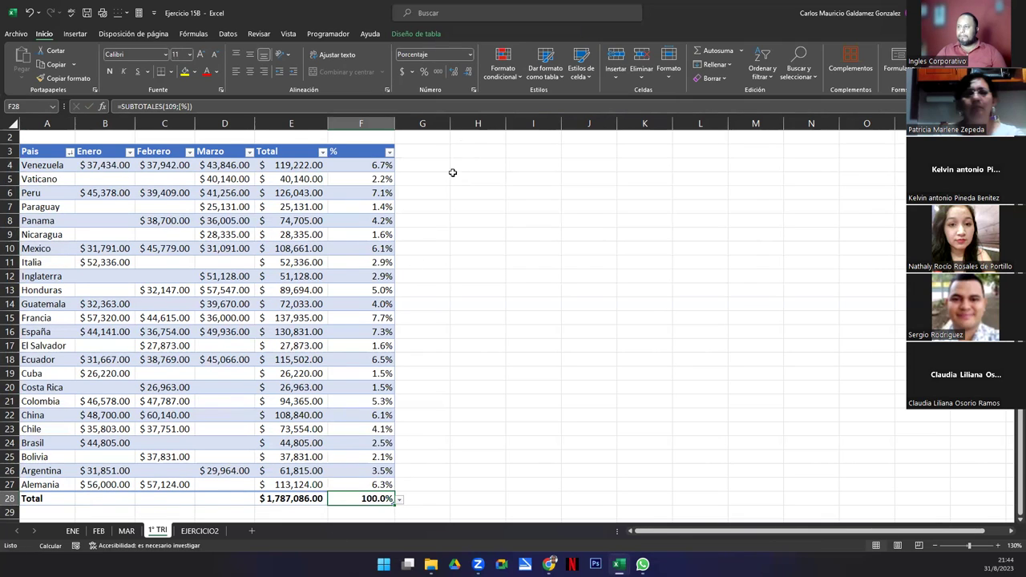
pyautogui.click(468, 71)
# - Center the % values in F4:F27 and the table headers in A3:F3
pyautogui.moveTo(355, 164); pyautogui.dragTo(362, 483)
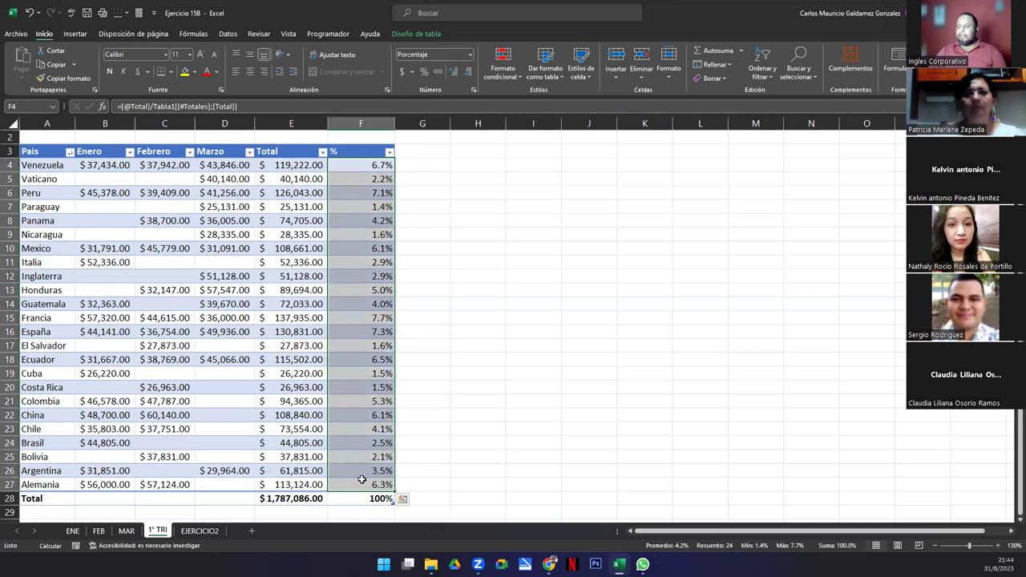
pyautogui.click(251, 75)
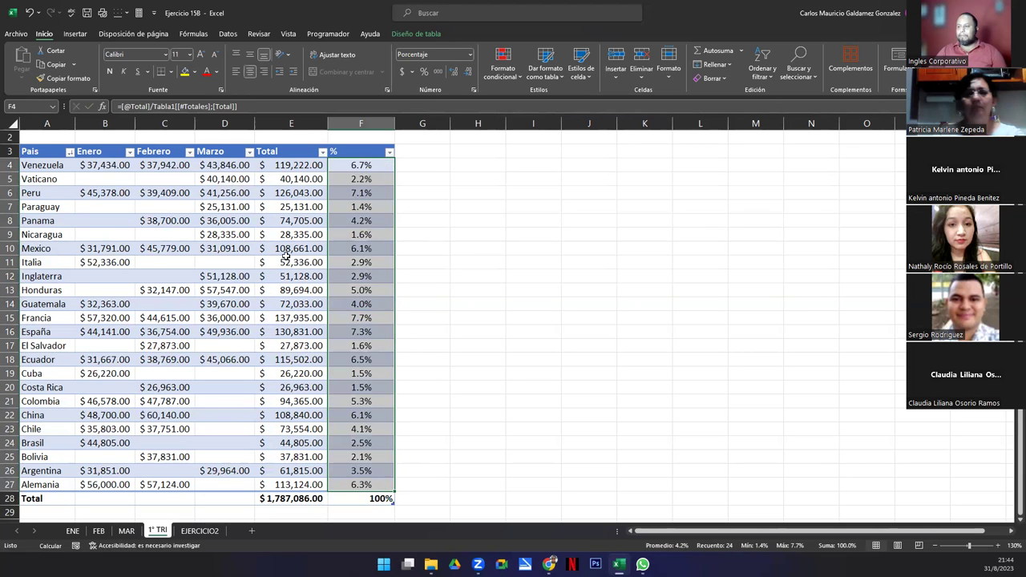
pyautogui.click(367, 348)
pyautogui.moveTo(340, 151); pyautogui.dragTo(53, 151)
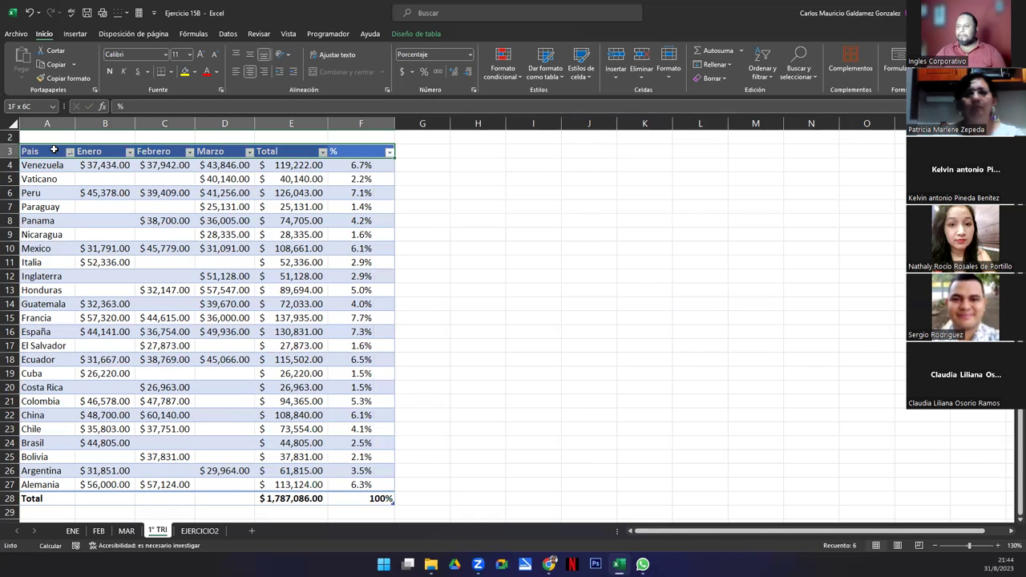
pyautogui.click(251, 73)
pyautogui.click(295, 248)
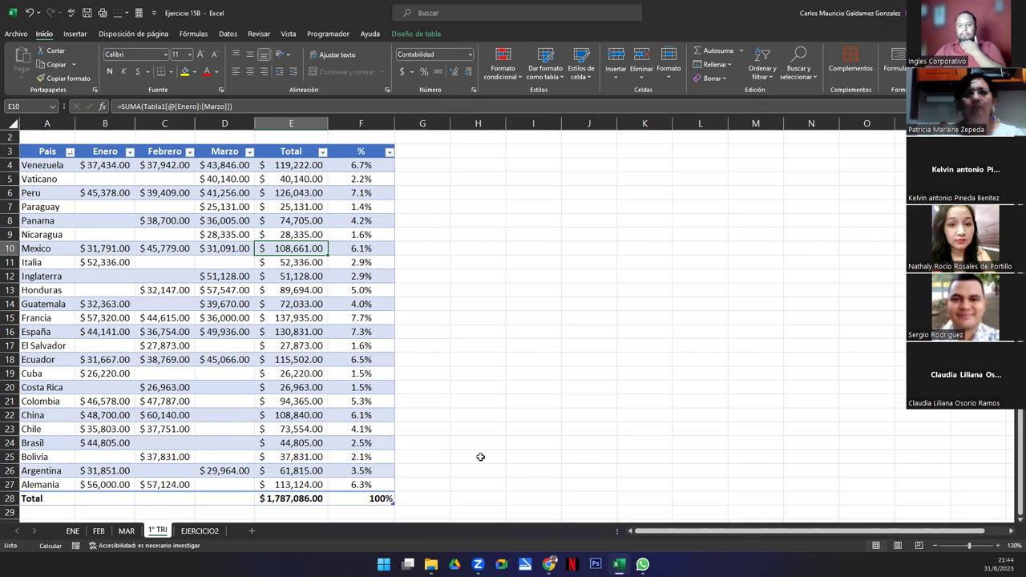
pyautogui.click(343, 391)
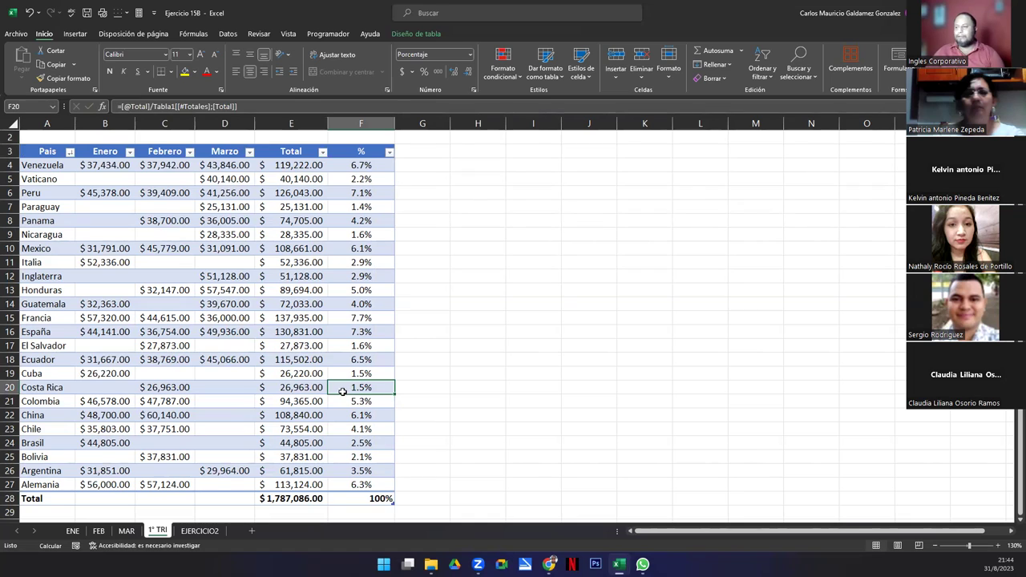
pyautogui.click(257, 364)
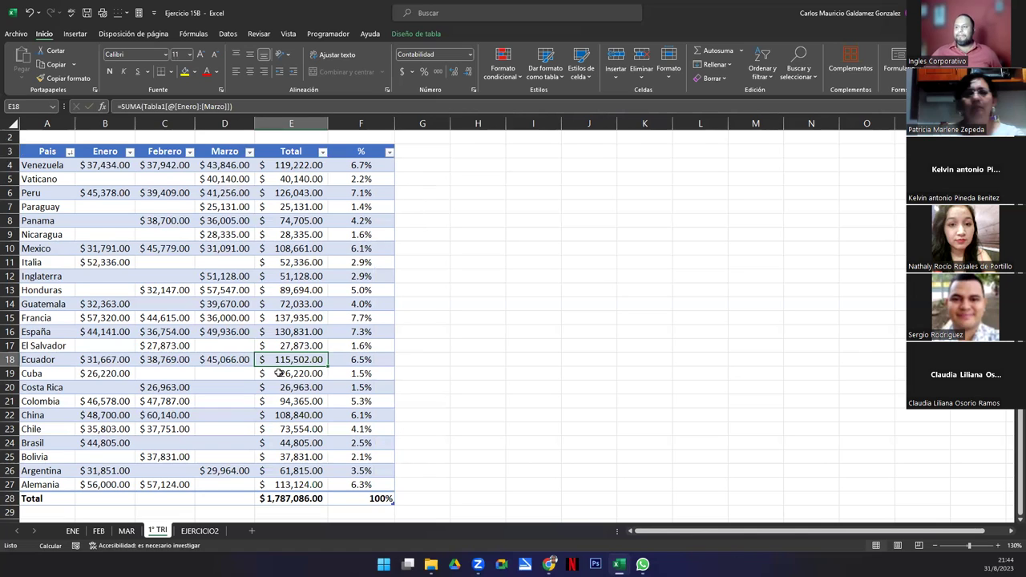
pyautogui.click(238, 370)
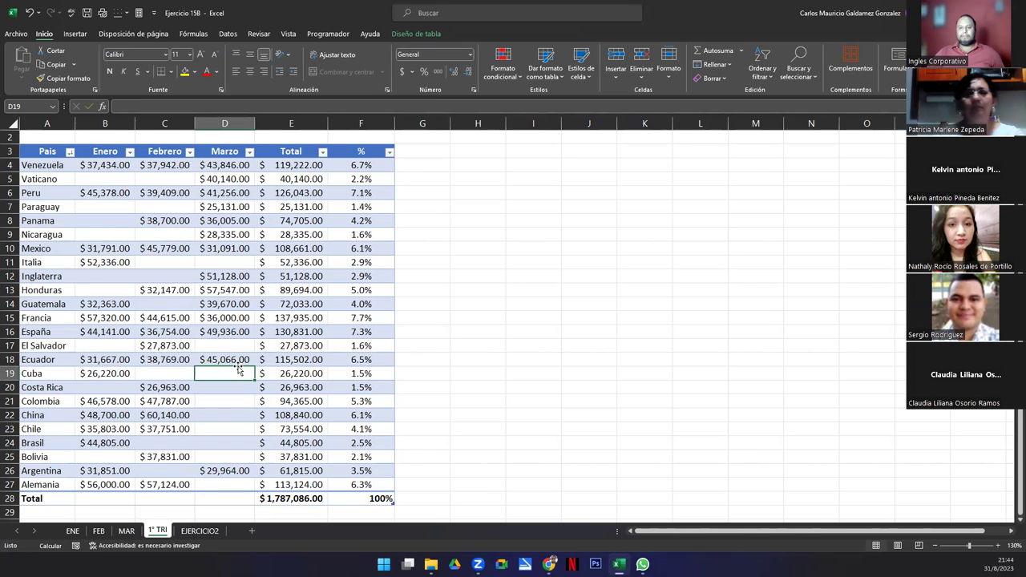
pyautogui.click(234, 361)
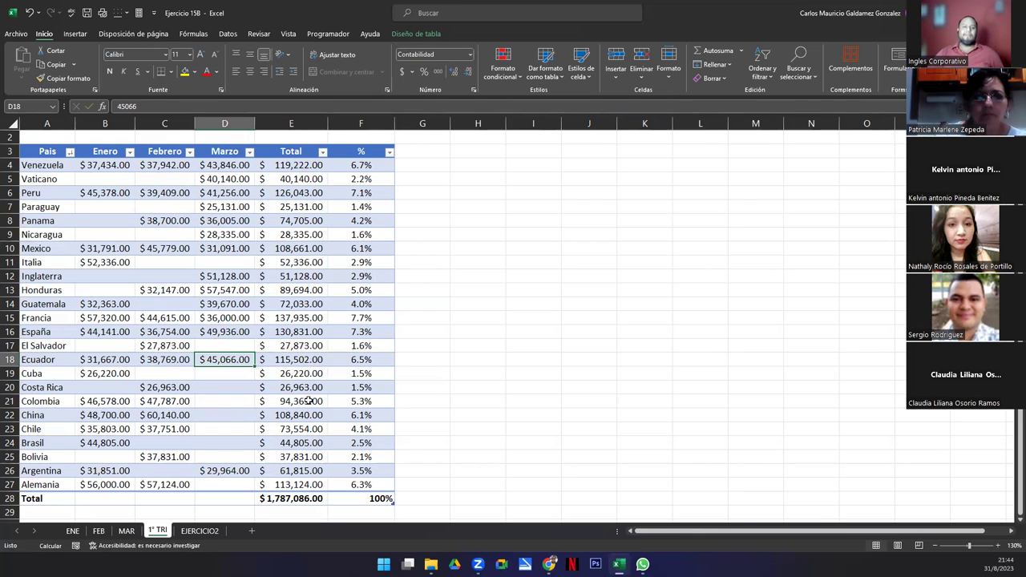
pyautogui.click(316, 350)
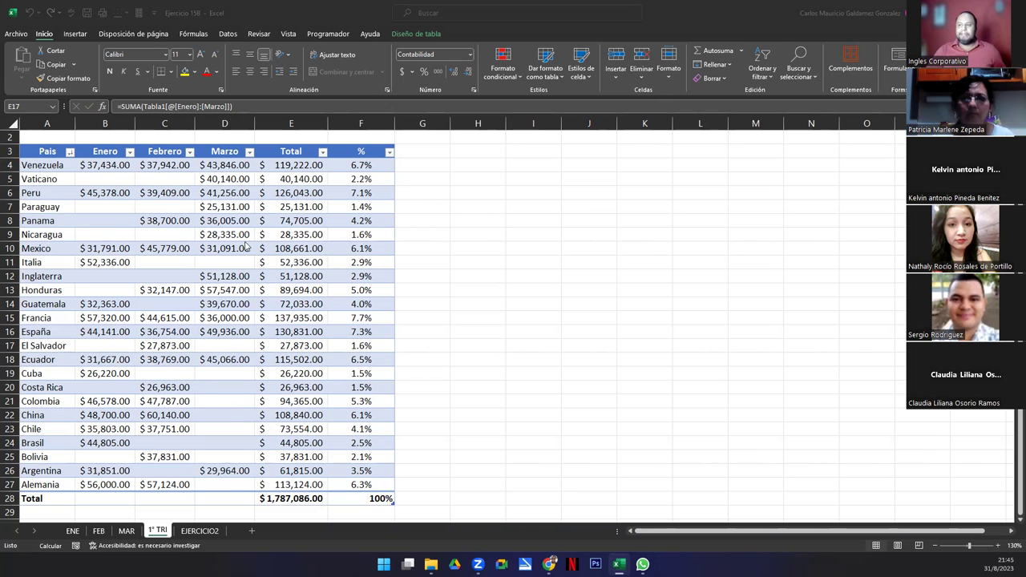
pyautogui.click(48, 164)
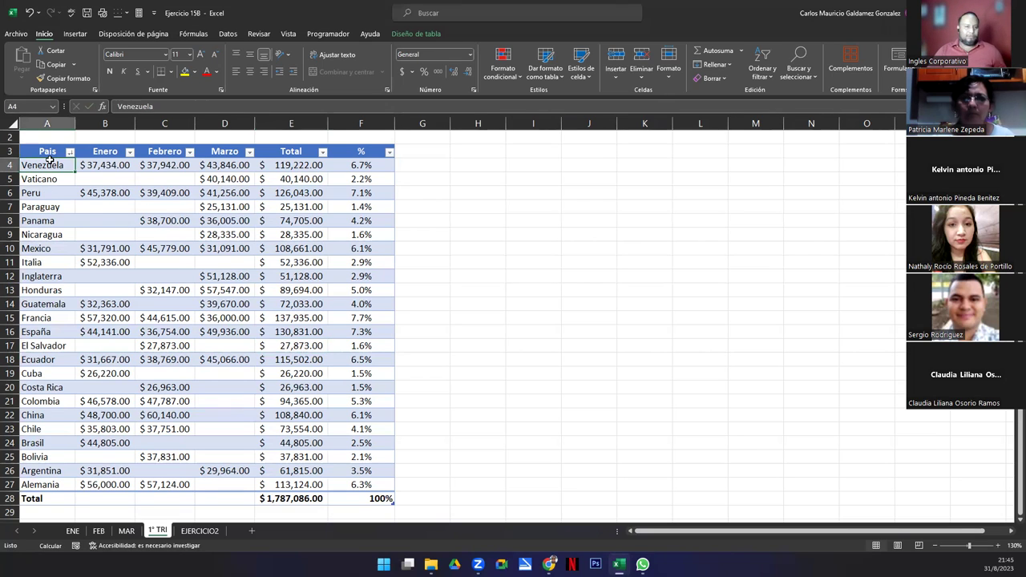
# - Sort the table alphabetically from A to Z by the País column
pyautogui.click(69, 151)
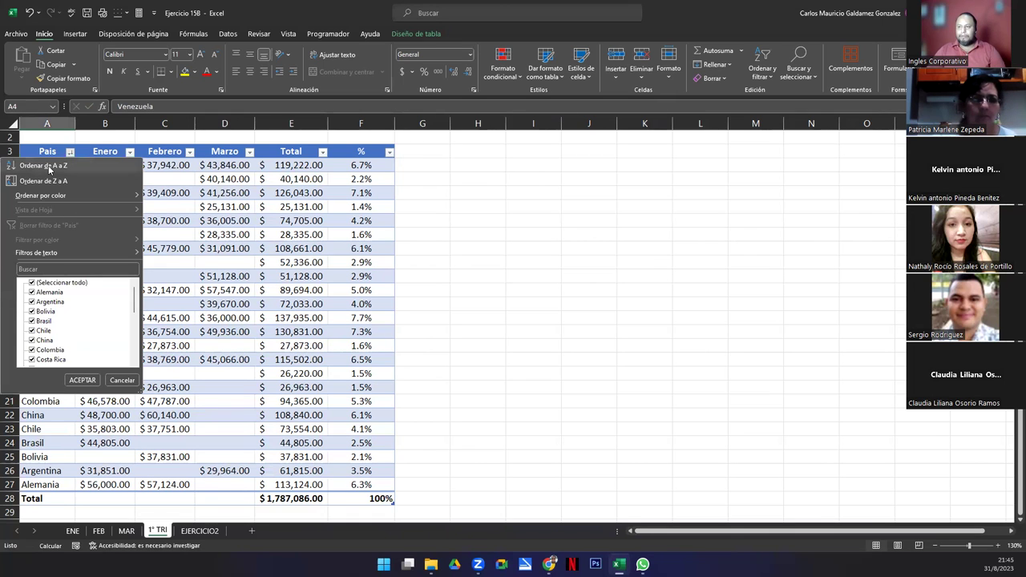
pyautogui.click(40, 165)
pyautogui.click(155, 286)
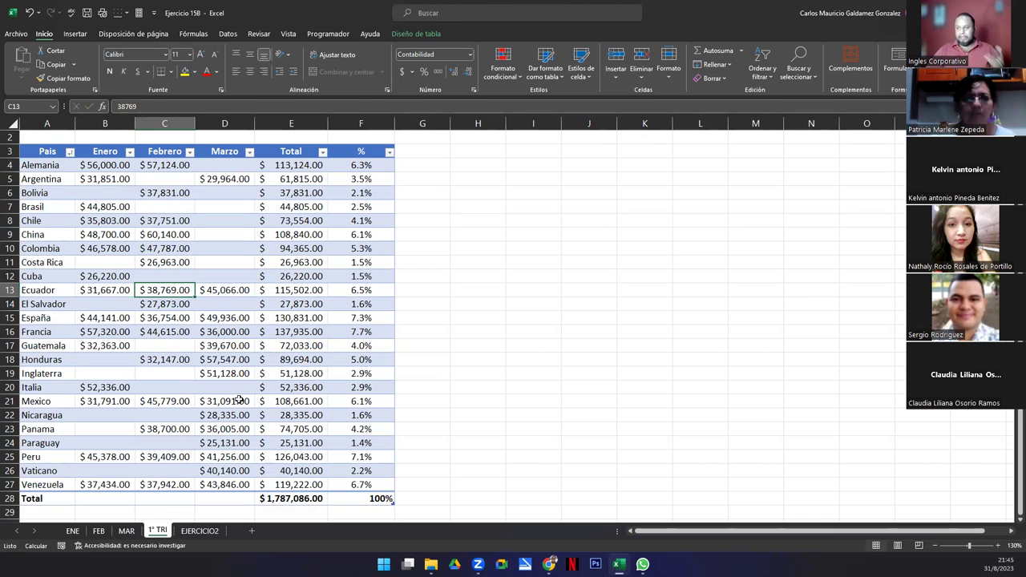
# - Examine the country list in A4:A27 alongside its January to March amounts and the Total column
pyautogui.moveTo(95, 165); pyautogui.dragTo(305, 481)
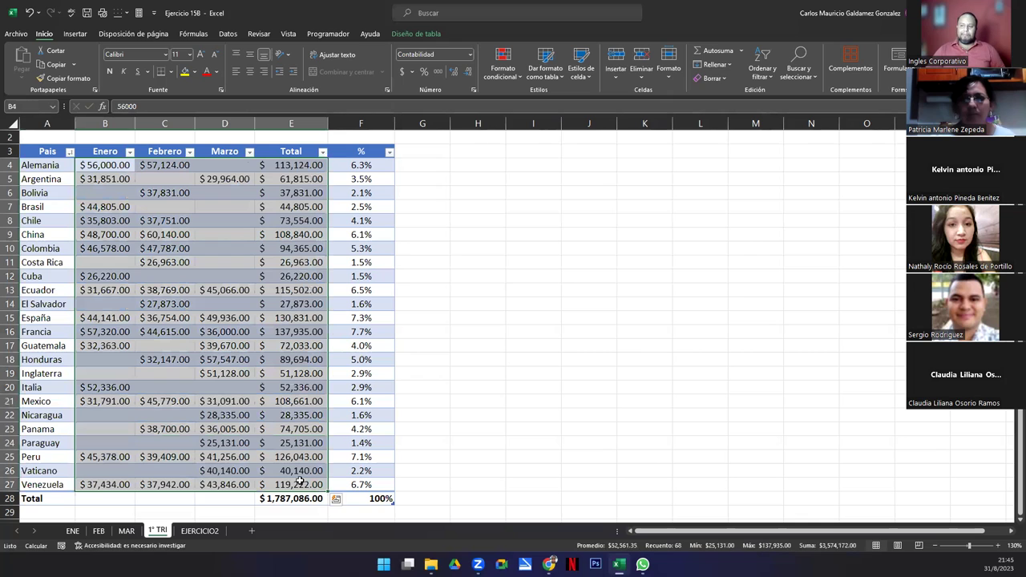
pyautogui.moveTo(241, 485); pyautogui.dragTo(81, 179)
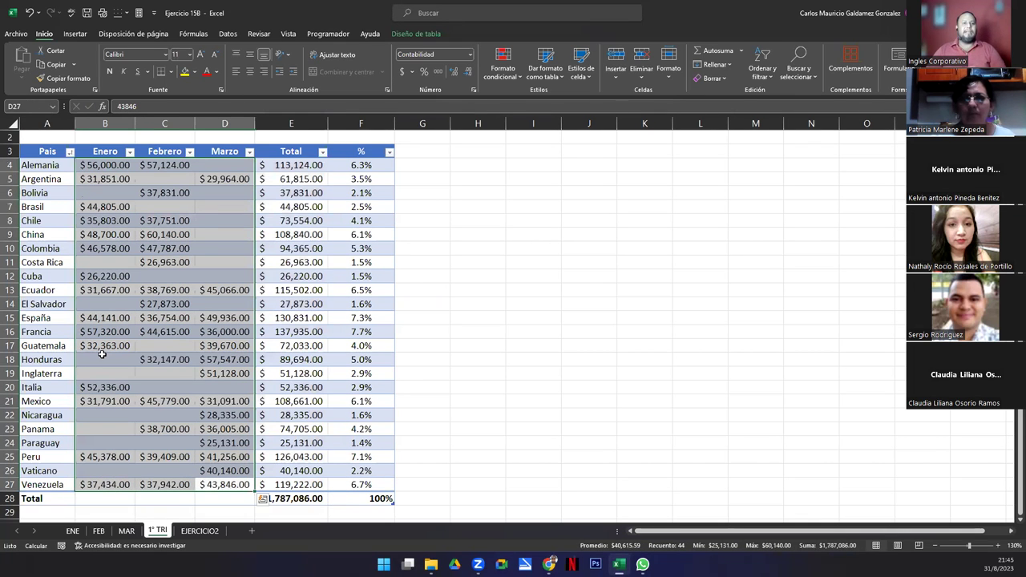
pyautogui.moveTo(40, 166); pyautogui.dragTo(60, 485)
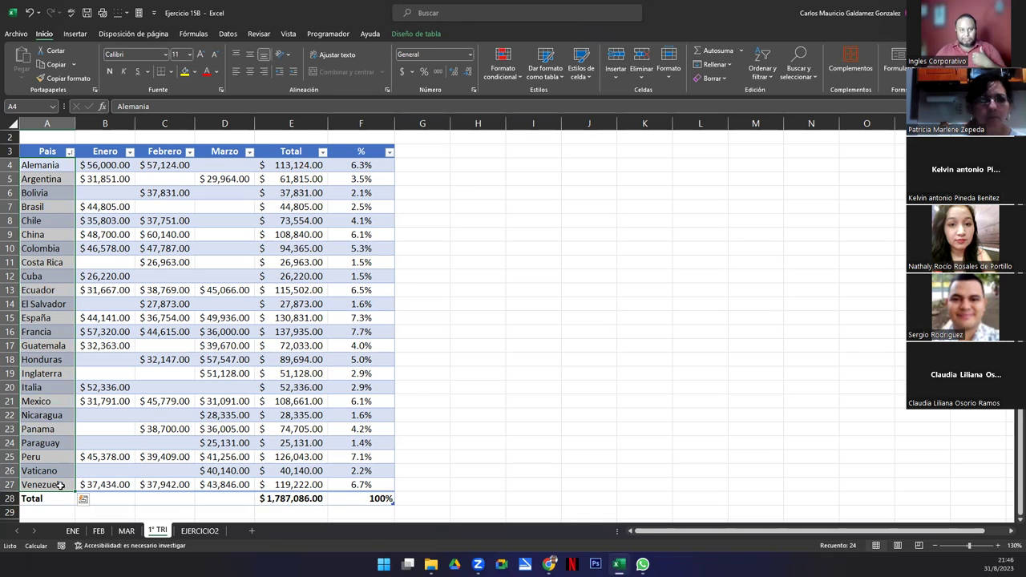
pyautogui.click(176, 413)
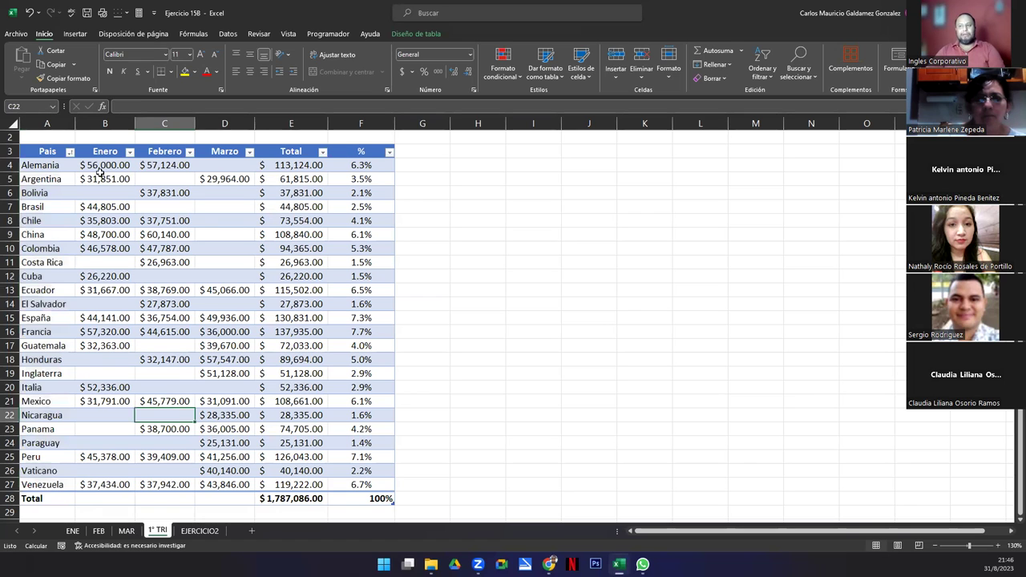
pyautogui.moveTo(98, 166); pyautogui.dragTo(230, 481)
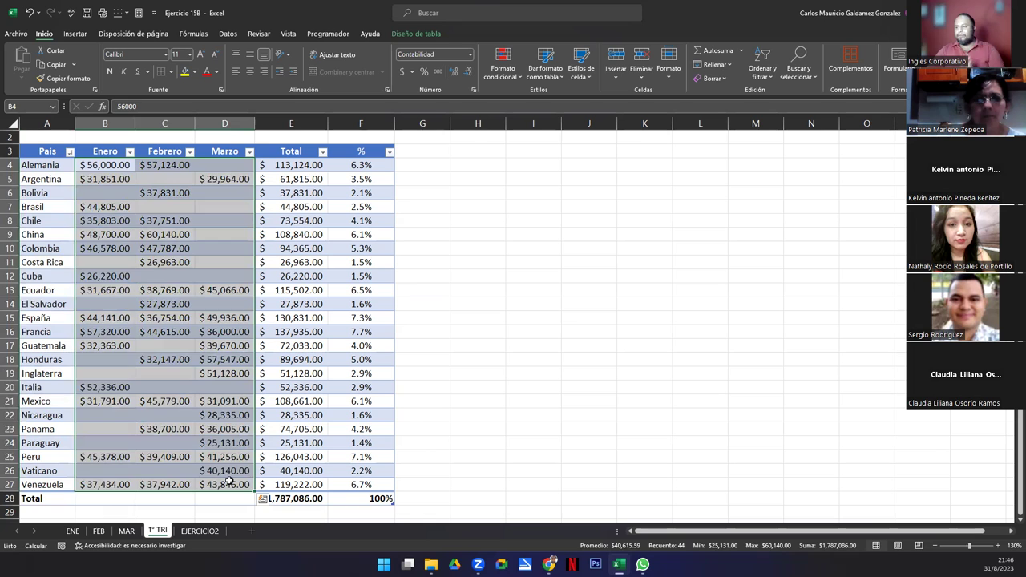
pyautogui.click(229, 481)
pyautogui.moveTo(98, 166); pyautogui.dragTo(271, 479)
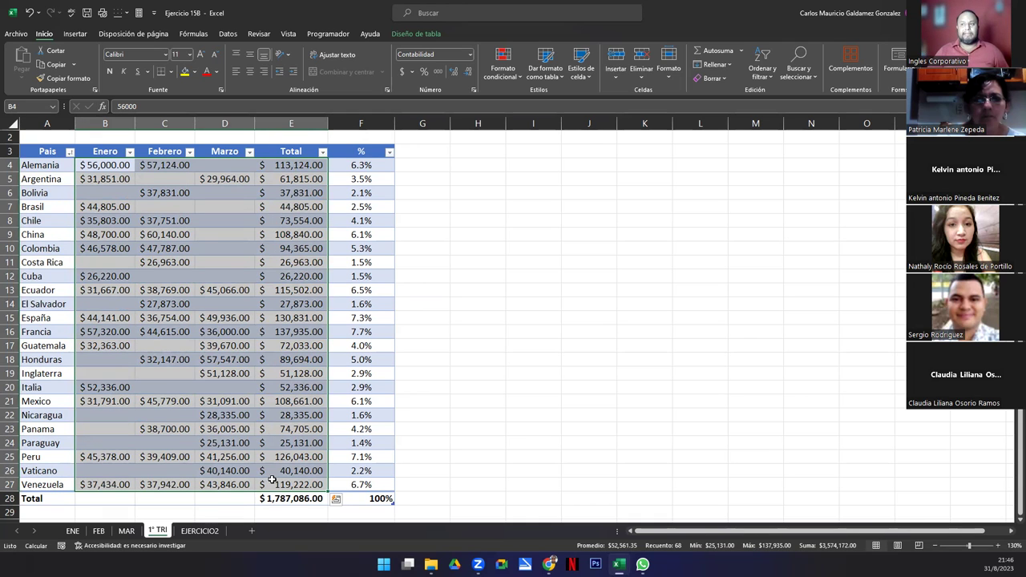
pyautogui.click(181, 360)
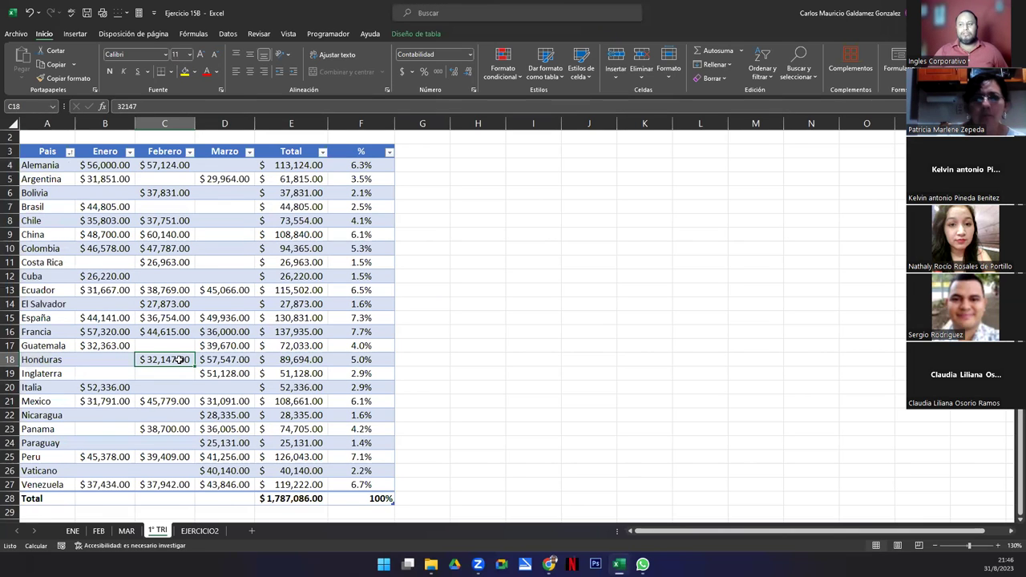
pyautogui.click(149, 317)
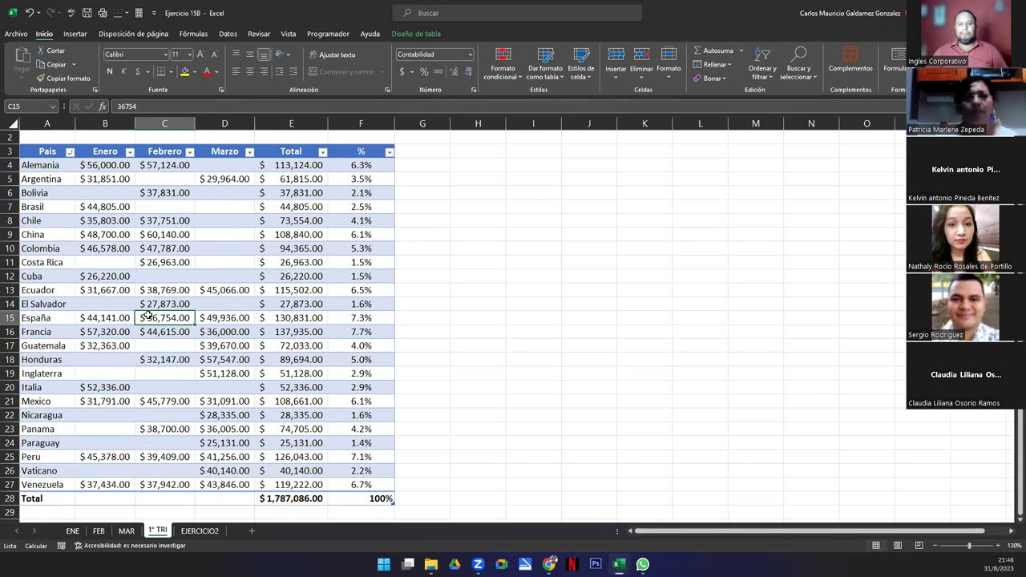
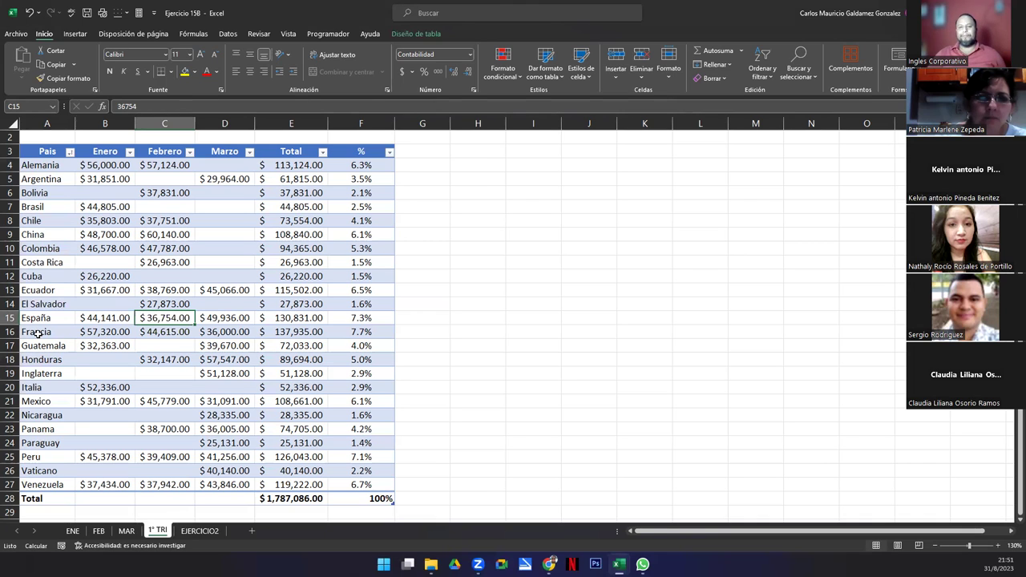
# - Compare individual countries and the consolidated monthly amounts in B4:D27 with the Total and % columns
pyautogui.click(37, 334)
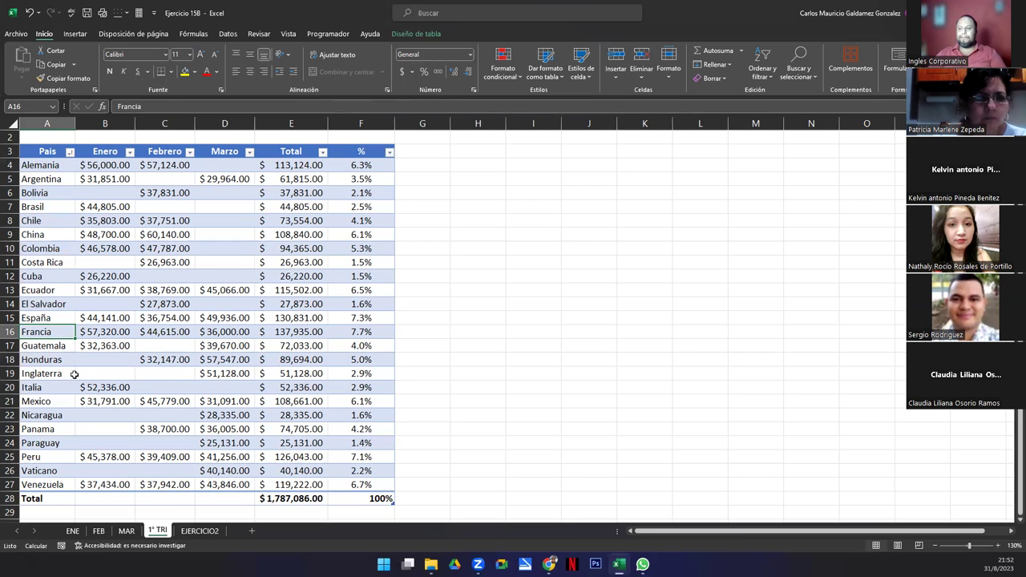
pyautogui.click(46, 347)
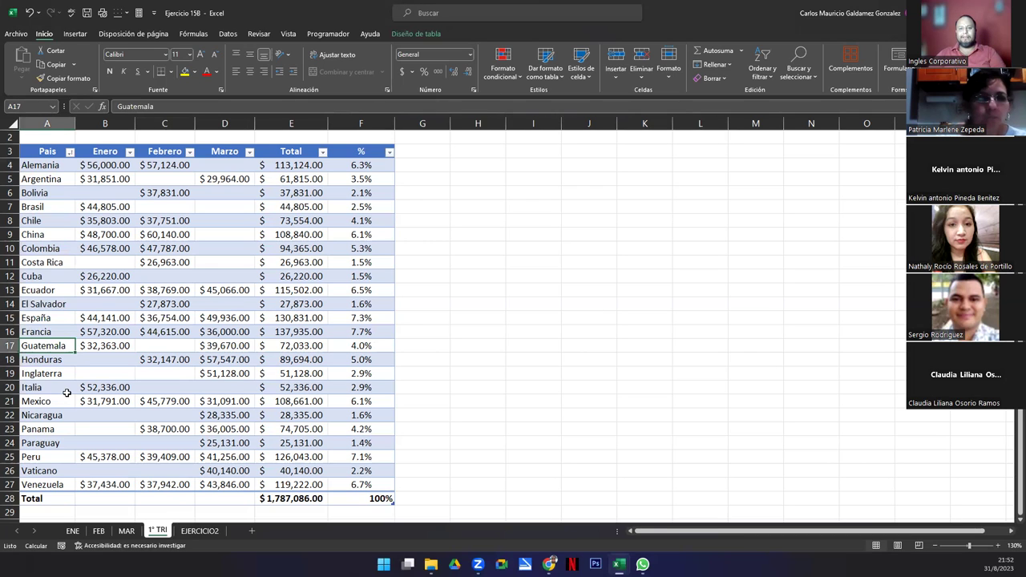
pyautogui.click(214, 275)
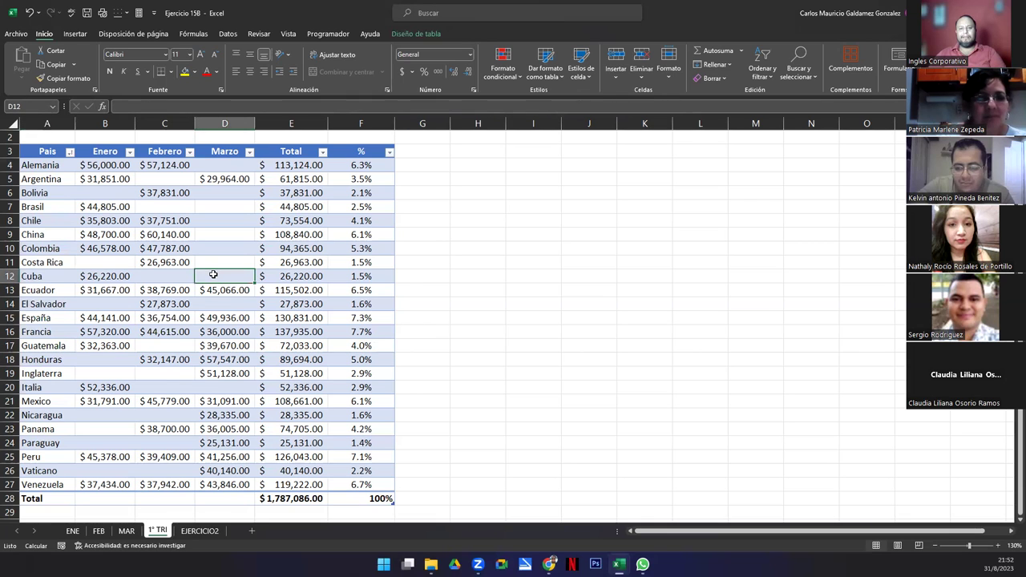
pyautogui.click(107, 276)
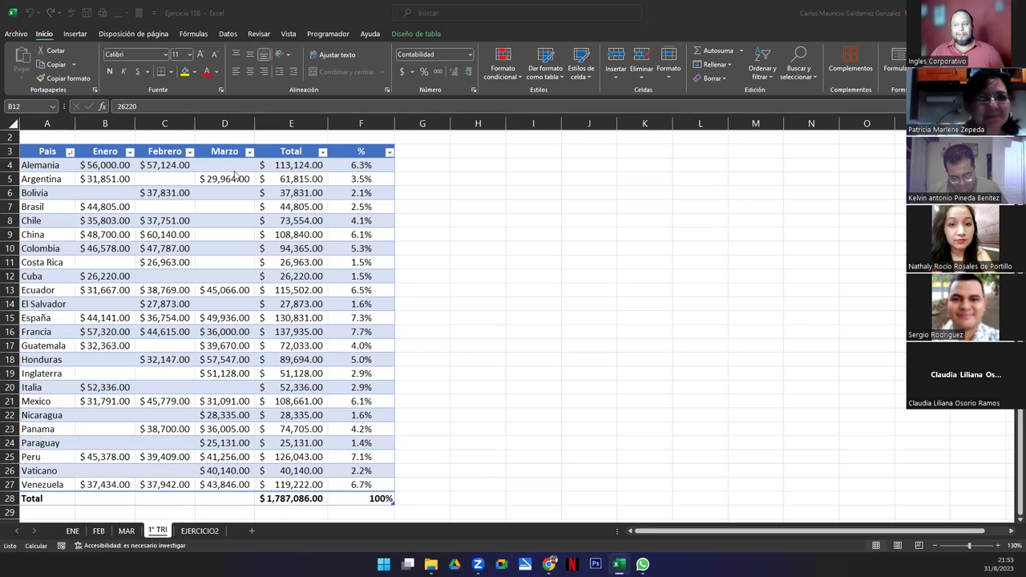
pyautogui.click(92, 164)
pyautogui.moveTo(198, 255); pyautogui.dragTo(235, 481)
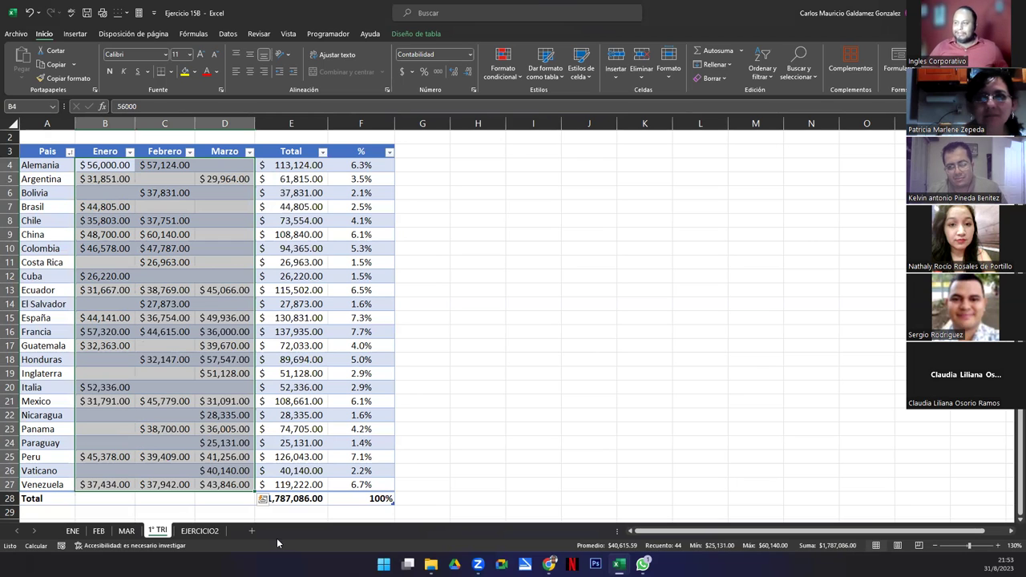
pyautogui.moveTo(317, 123); pyautogui.dragTo(360, 126)
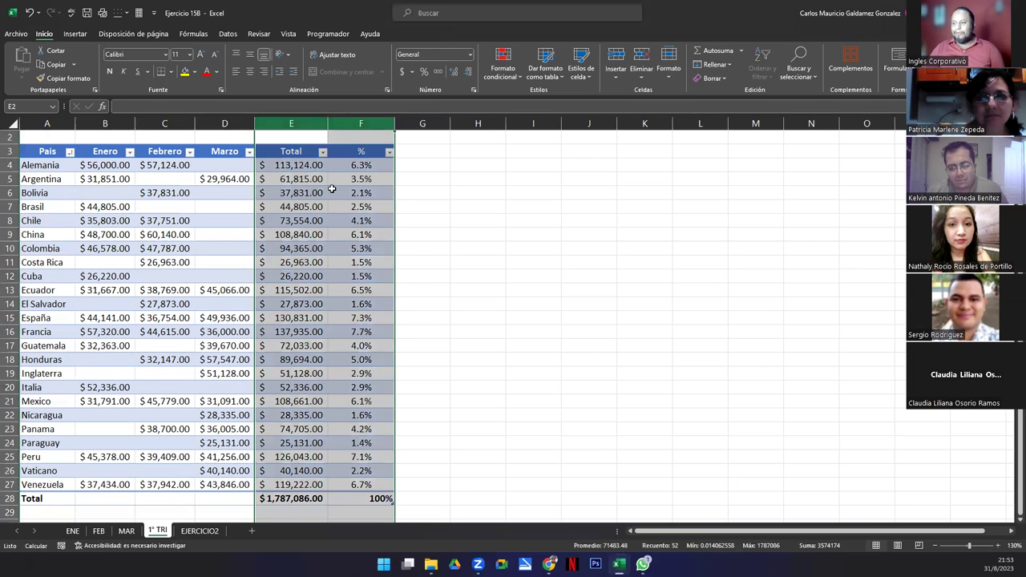
pyautogui.moveTo(91, 166); pyautogui.dragTo(224, 484)
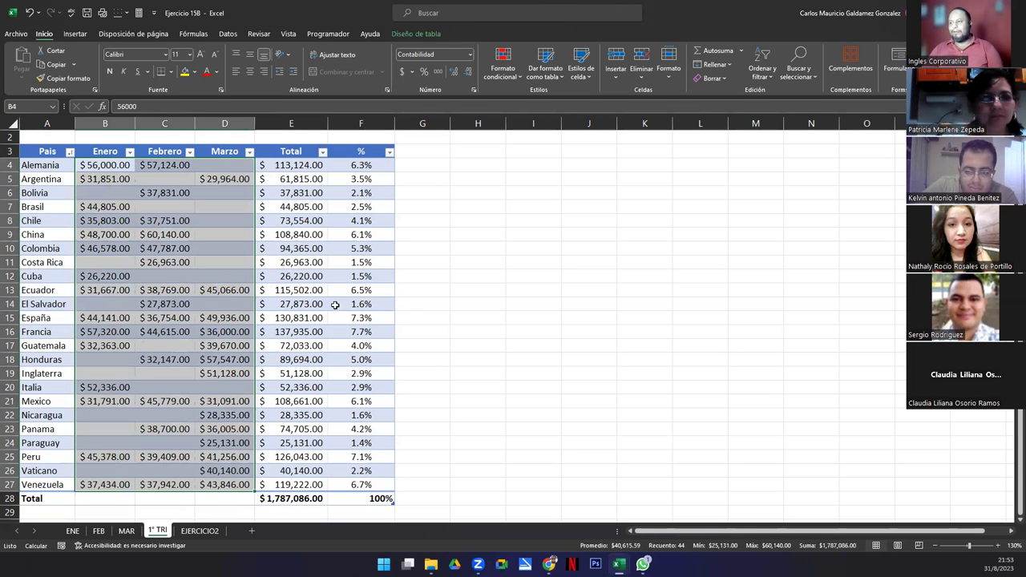
pyautogui.click(202, 300)
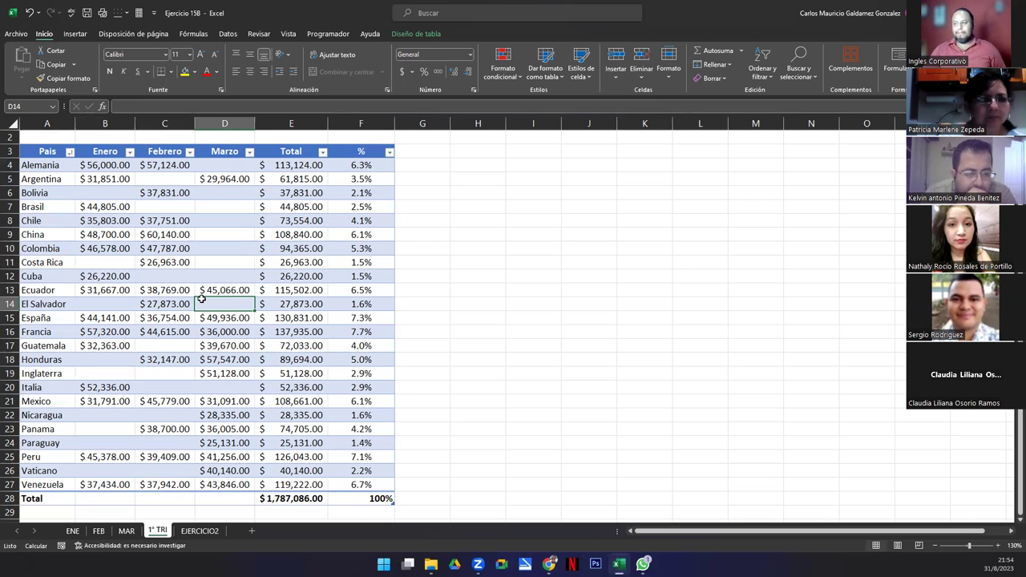
# - Select the table rows of the countries with sales in all three months: Ecuador, España, Francia, Mexico, Peru and Venezuela
pyautogui.click(24, 292)
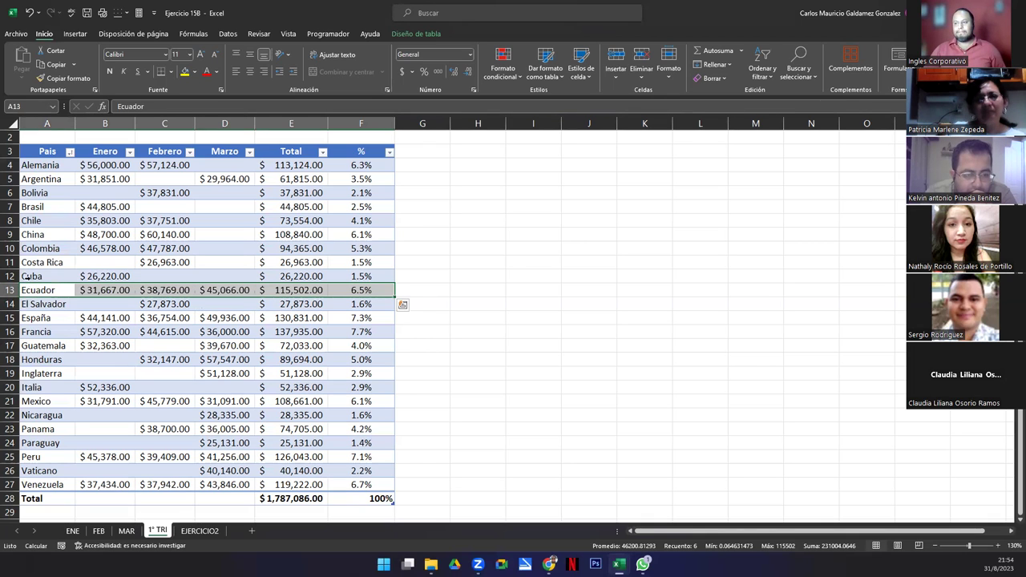
pyautogui.keyDown('ctrl'); pyautogui.click(23, 318); pyautogui.keyUp('ctrl')
pyautogui.keyDown('ctrl'); pyautogui.click(27, 332); pyautogui.keyUp('ctrl')
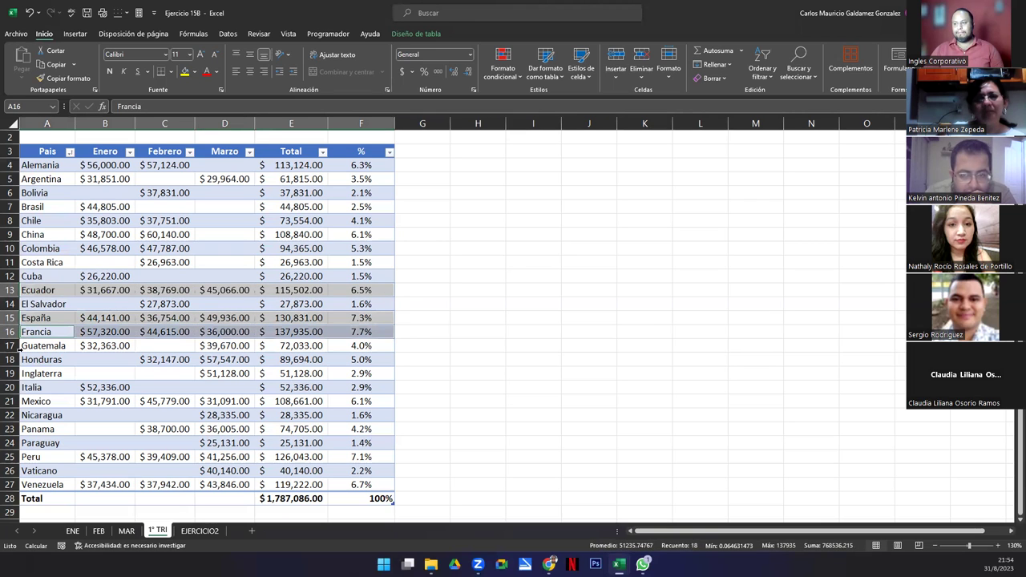
pyautogui.keyDown('ctrl'); pyautogui.click(24, 401); pyautogui.keyUp('ctrl')
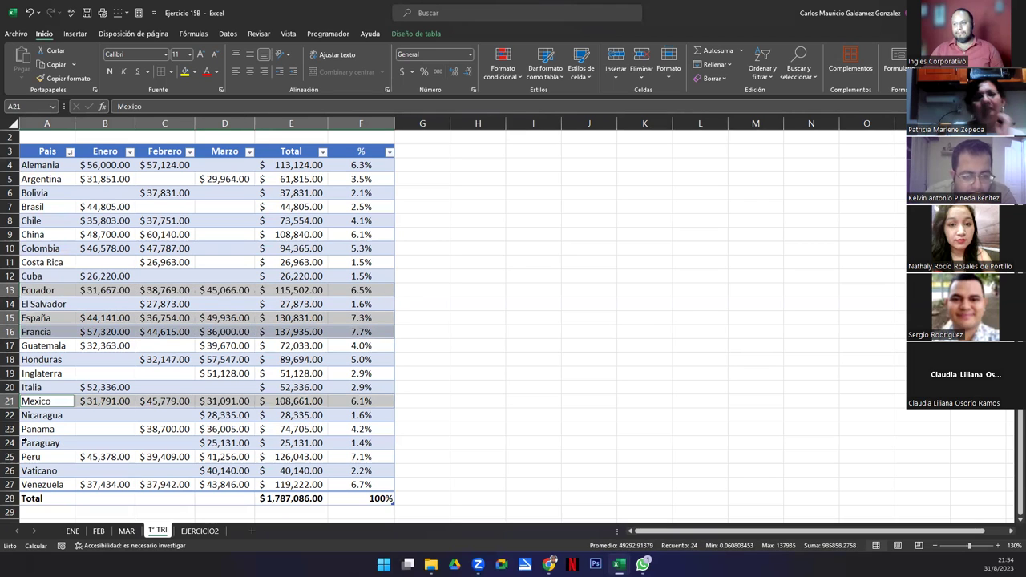
pyautogui.keyDown('ctrl'); pyautogui.click(24, 457); pyautogui.keyUp('ctrl')
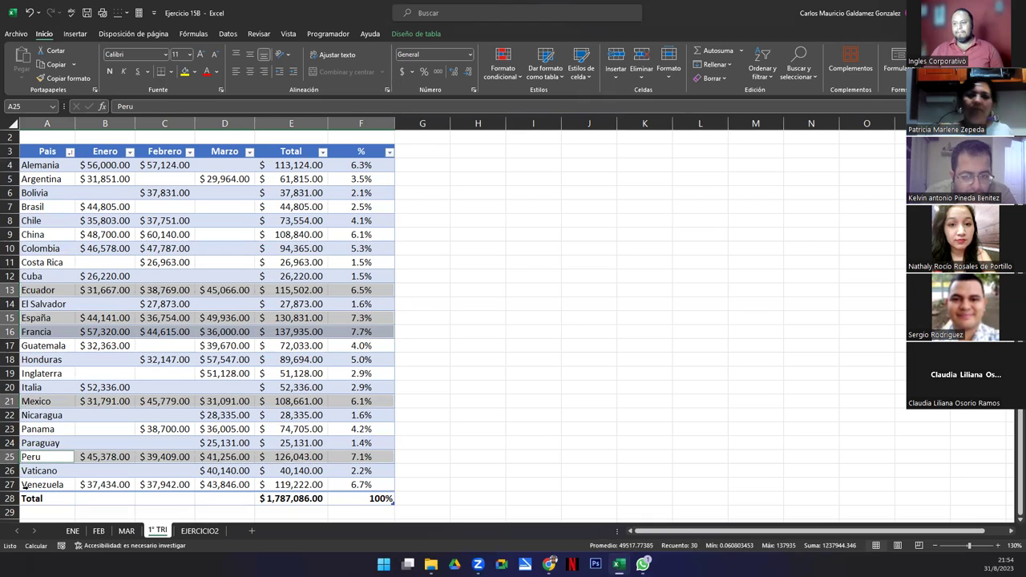
pyautogui.keyDown('ctrl'); pyautogui.click(25, 485); pyautogui.keyUp('ctrl')
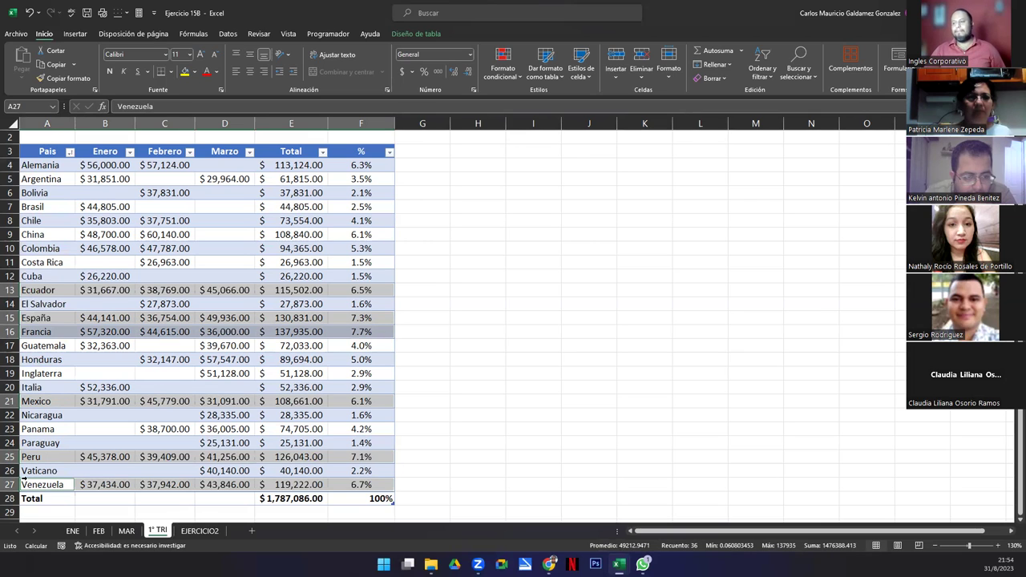
# - Try a number filter for the top 10 items on the % column, and clear that filter
pyautogui.click(389, 153)
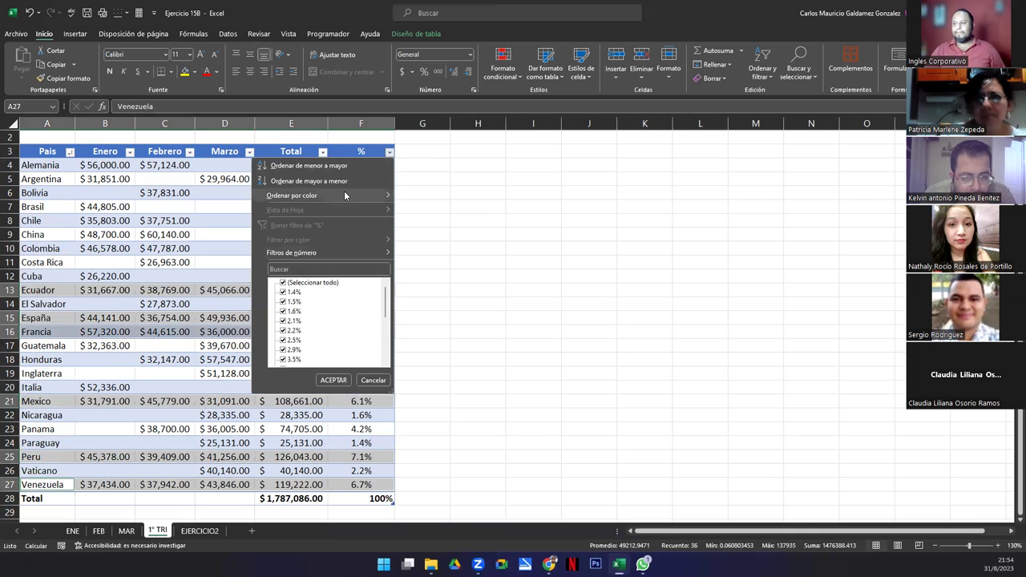
pyautogui.moveTo(377, 252)
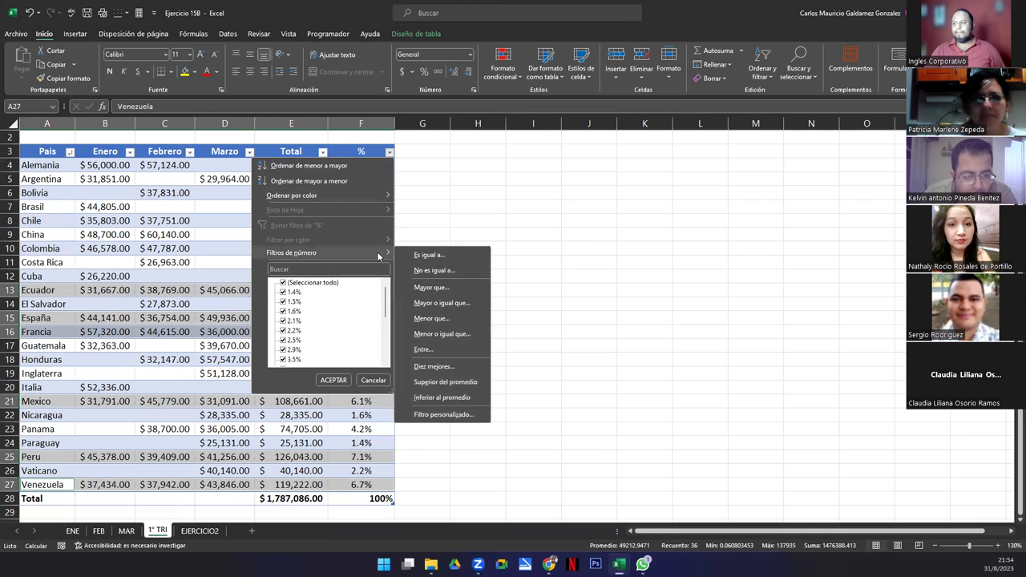
pyautogui.click(434, 366)
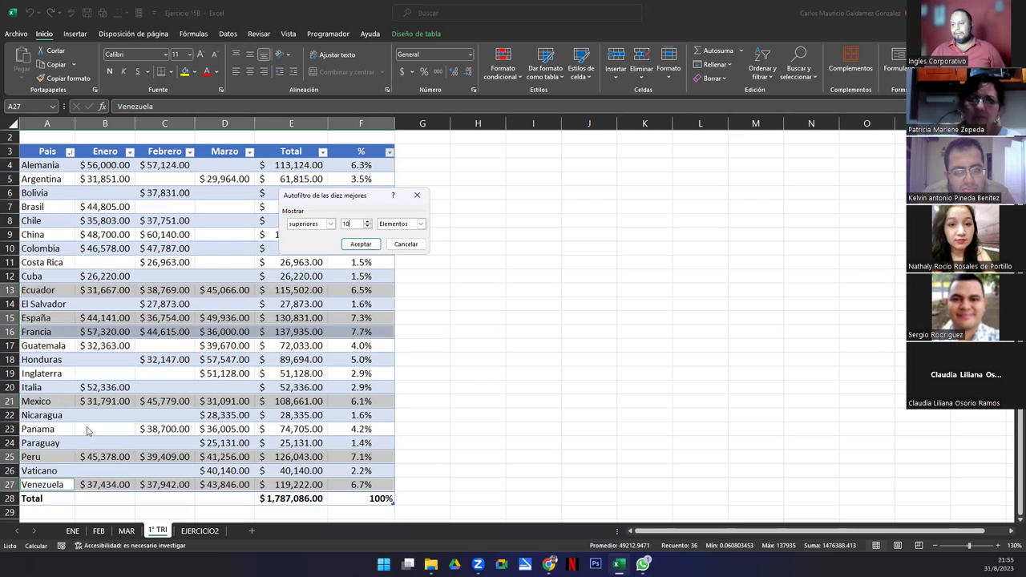
pyautogui.click(237, 218)
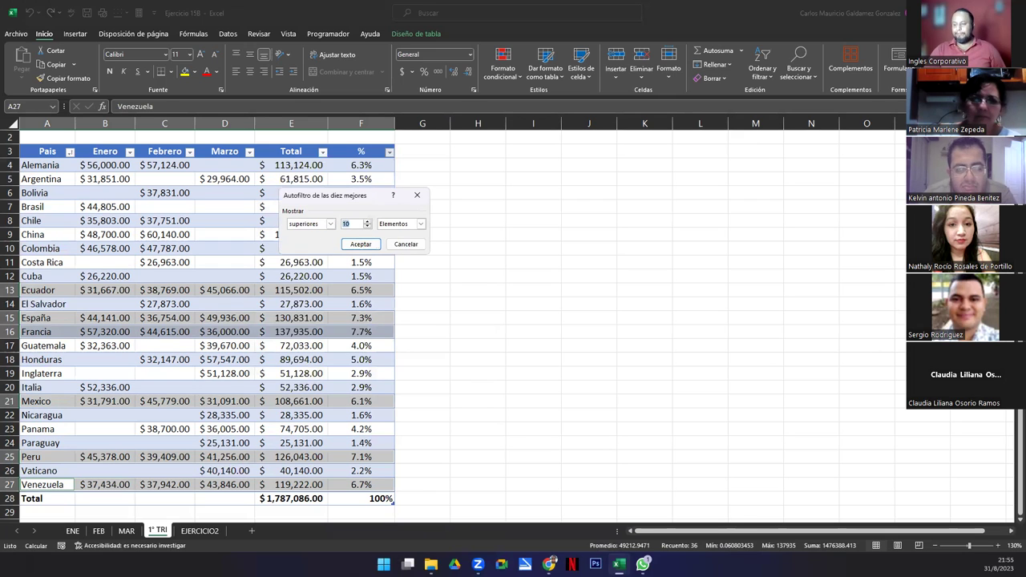
pyautogui.press('Return')
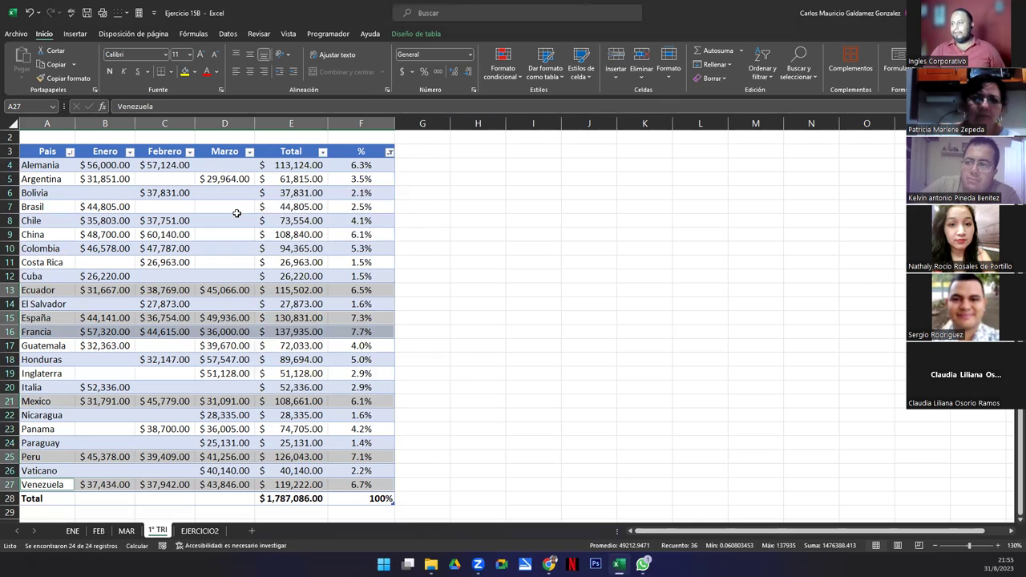
pyautogui.click(389, 152)
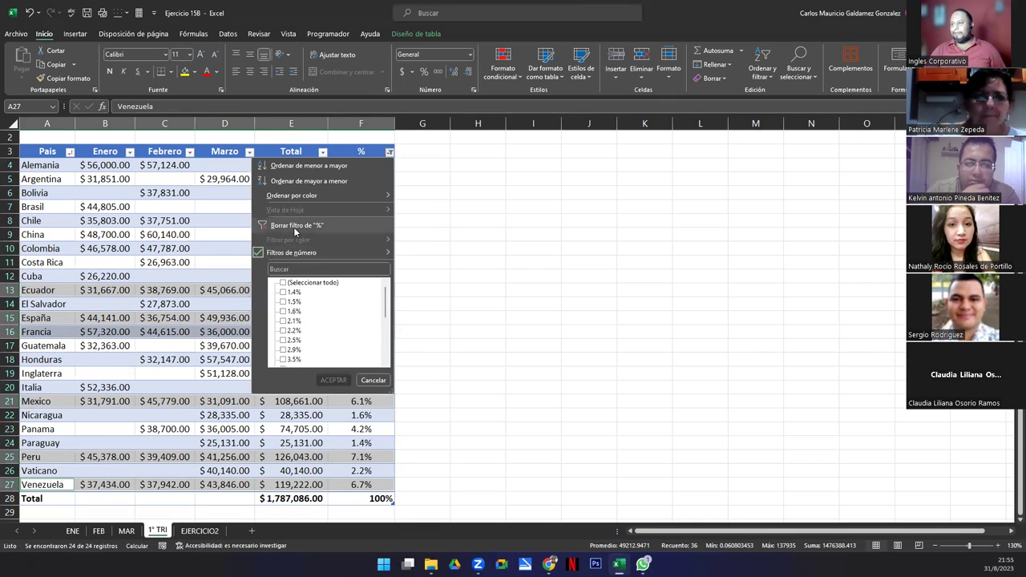
pyautogui.click(294, 227)
# - Try sorting the table by % from smallest to largest, and switch the order to largest to smallest
pyautogui.click(389, 152)
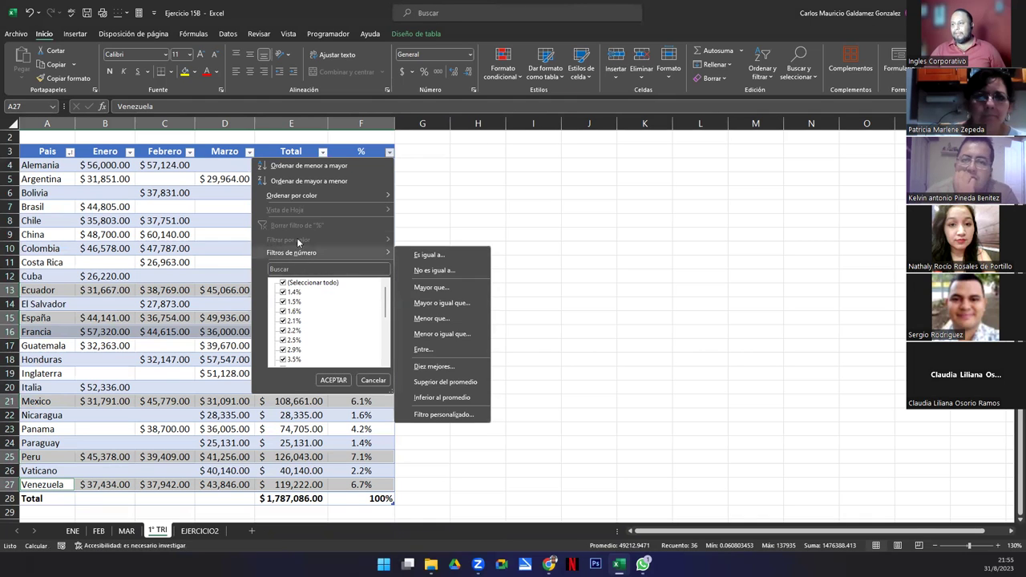
pyautogui.click(319, 166)
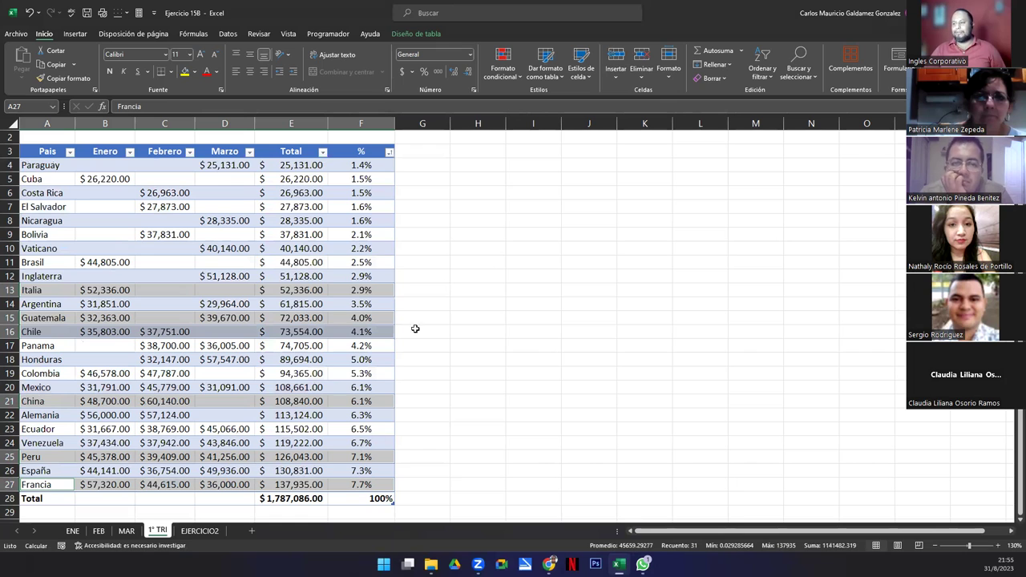
pyautogui.click(389, 153)
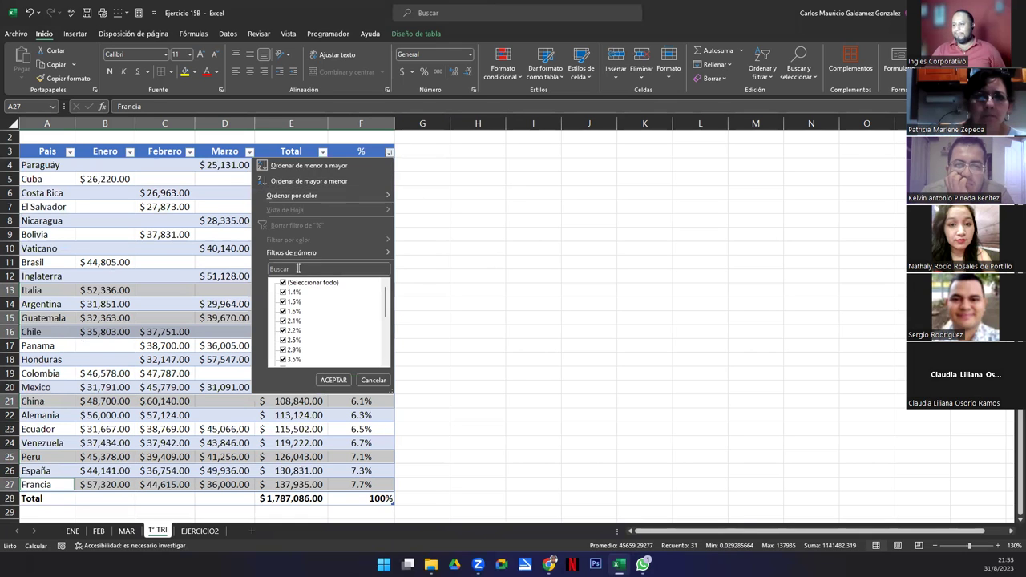
pyautogui.click(283, 179)
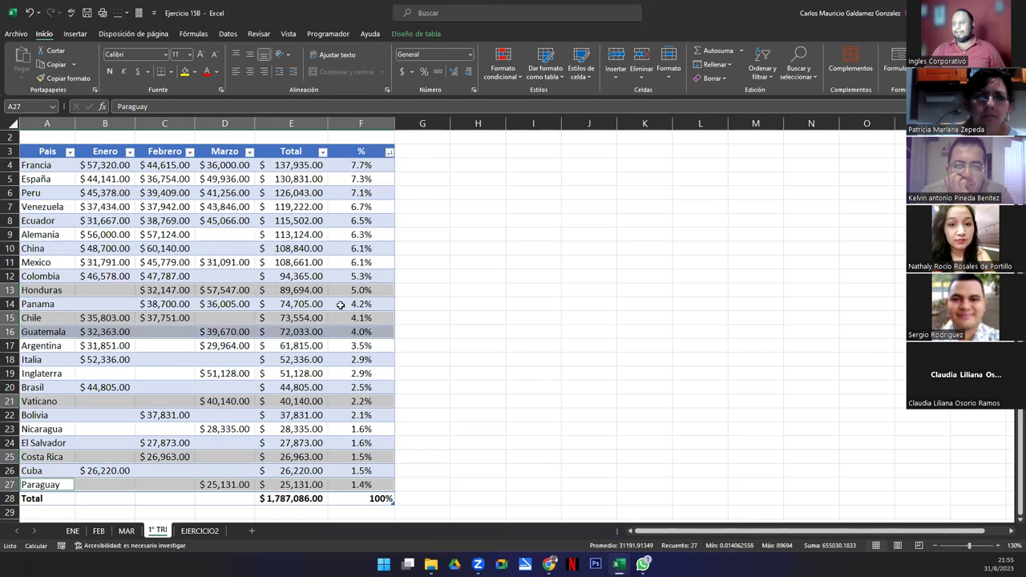
pyautogui.click(380, 365)
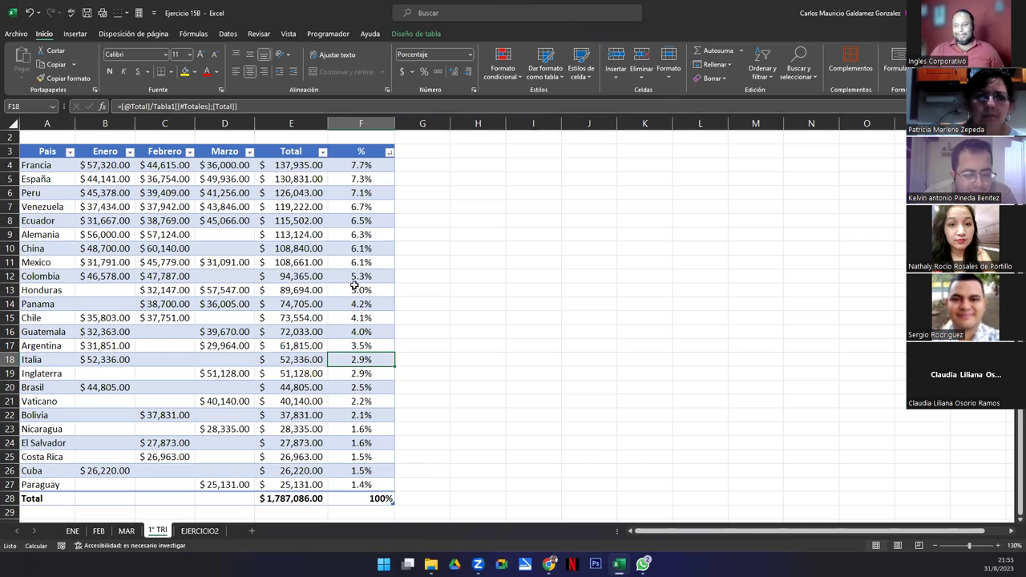
# - Select the table rows of the countries with sales in all three months: Francia to Ecuador, plus Mexico
pyautogui.click(212, 308)
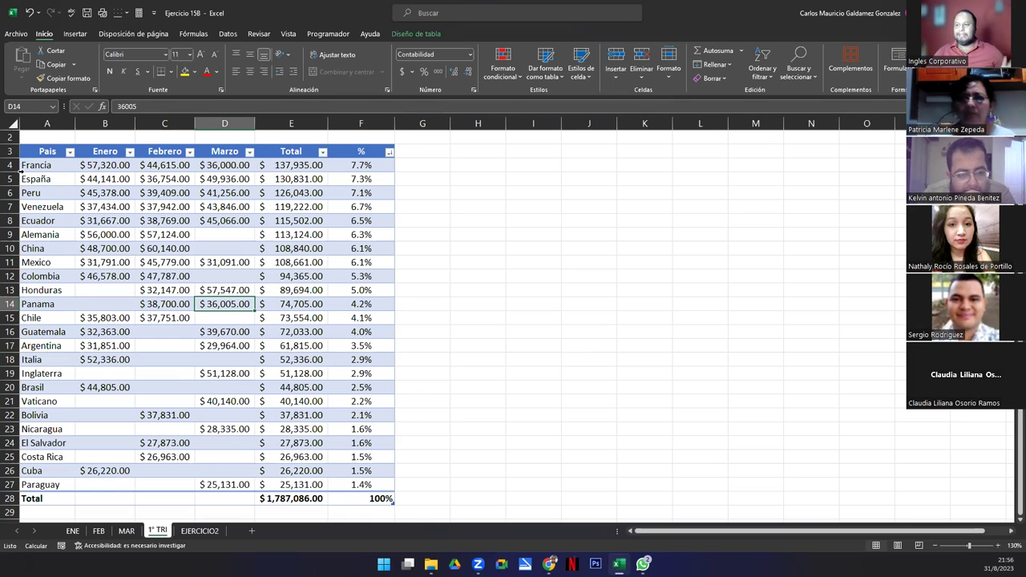
pyautogui.moveTo(5, 165); pyautogui.dragTo(5, 207)
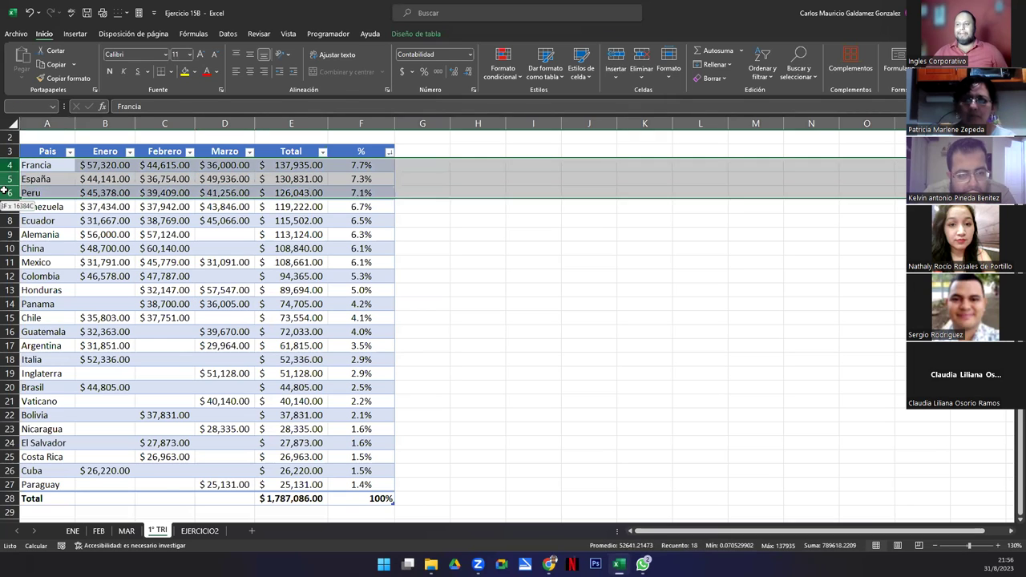
pyautogui.click(61, 205)
pyautogui.moveTo(23, 163); pyautogui.dragTo(26, 222)
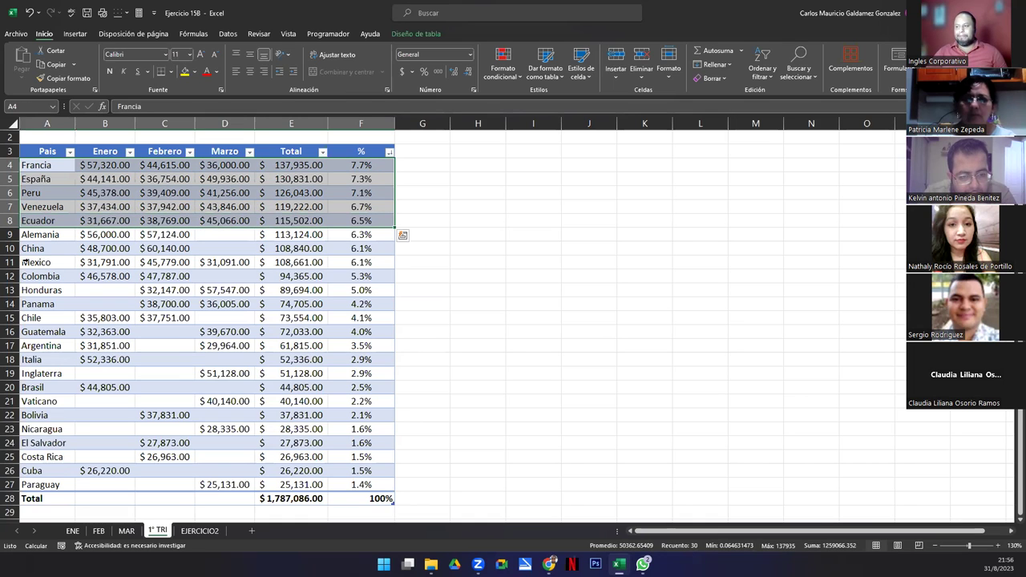
pyautogui.keyDown('ctrl'); pyautogui.click(24, 262); pyautogui.keyUp('ctrl')
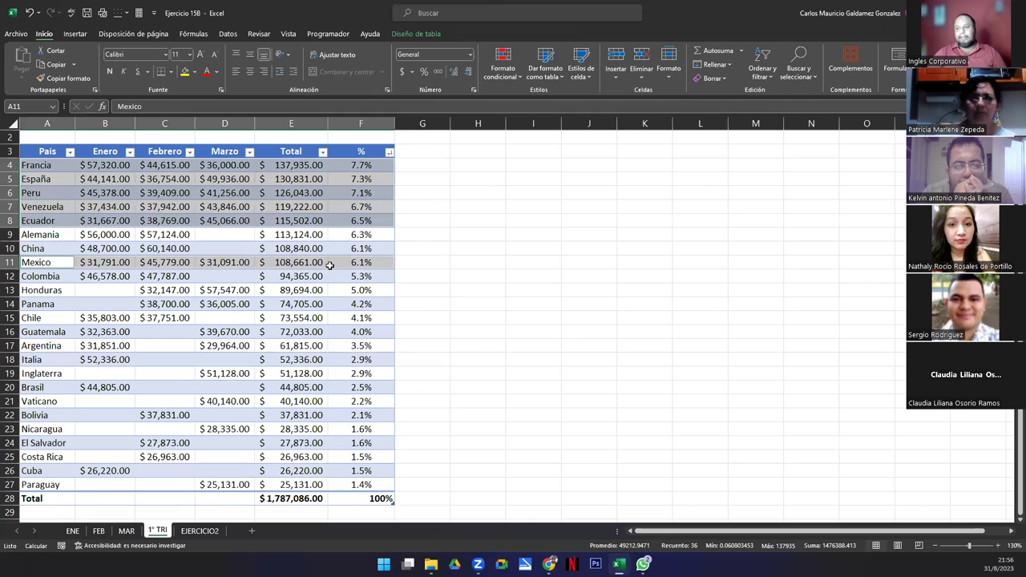
# - Highlight rows of countries with sales in two months, such as Alemania to China and Honduras to Argentina, and then the single-month ones
pyautogui.moveTo(18, 234); pyautogui.dragTo(18, 249)
pyautogui.moveTo(26, 290); pyautogui.dragTo(27, 345)
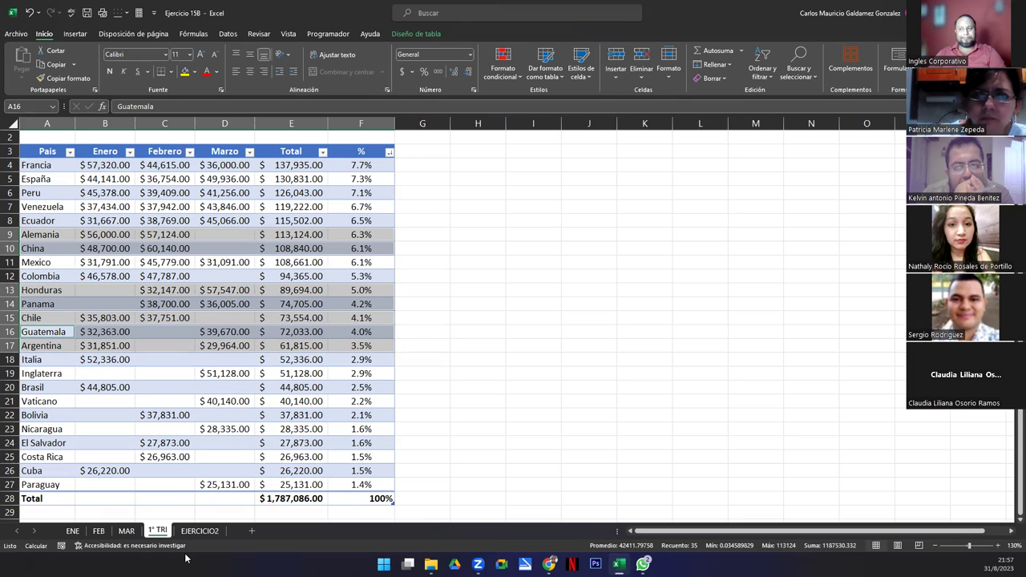
pyautogui.click(12, 374)
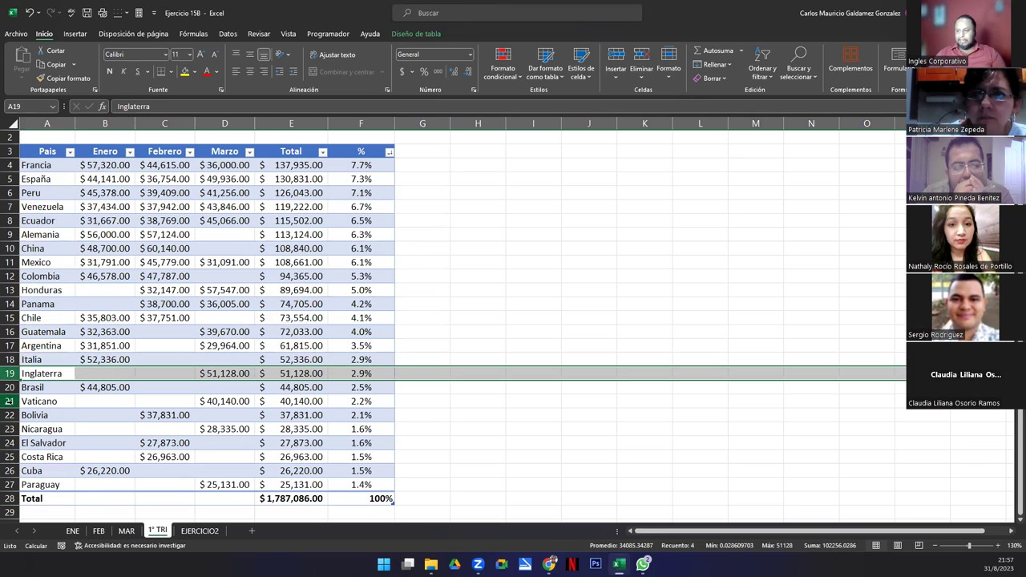
pyautogui.keyDown('ctrl'); pyautogui.click(11, 401); pyautogui.keyUp('ctrl')
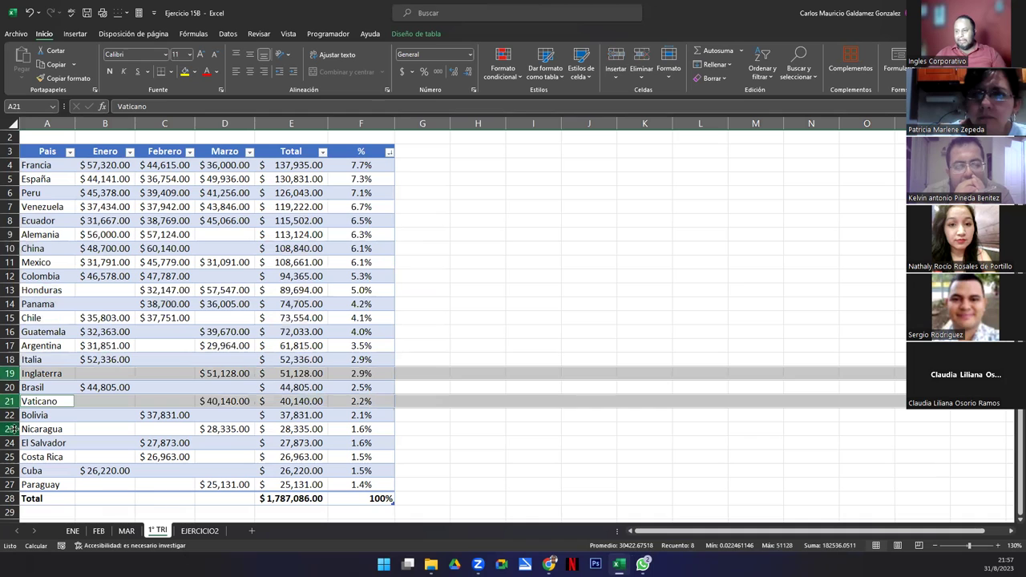
pyautogui.moveTo(10, 415); pyautogui.dragTo(7, 483)
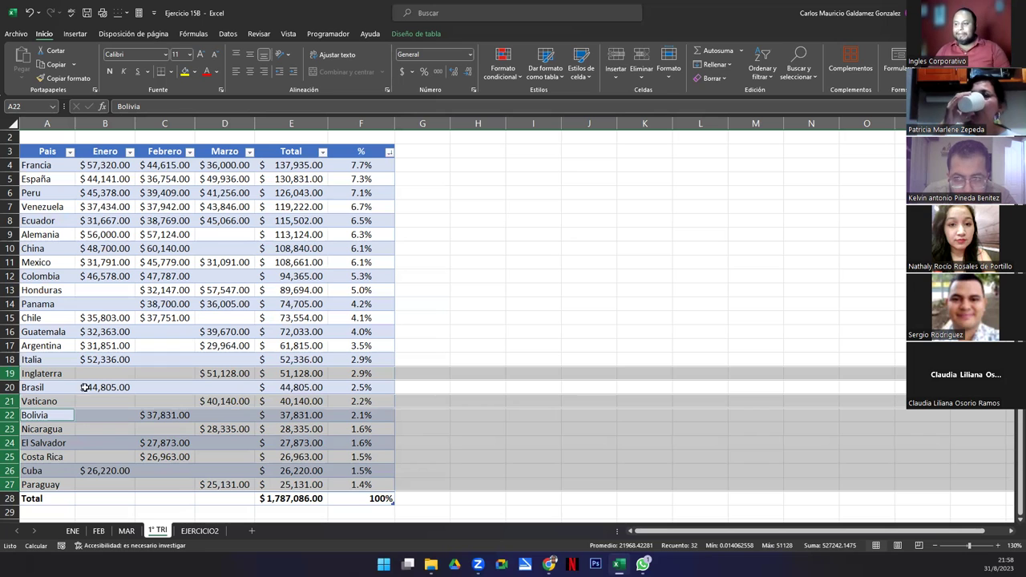
# - On the EJERCICIO2 sheet, delete the upper Acumulado table in J12:N19
pyautogui.click(207, 531)
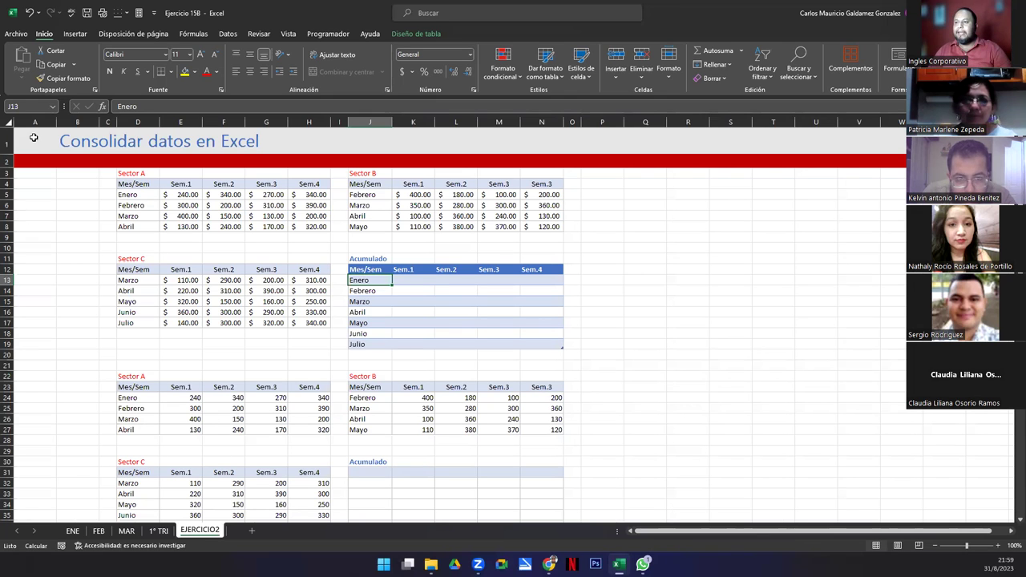
pyautogui.click(6, 123)
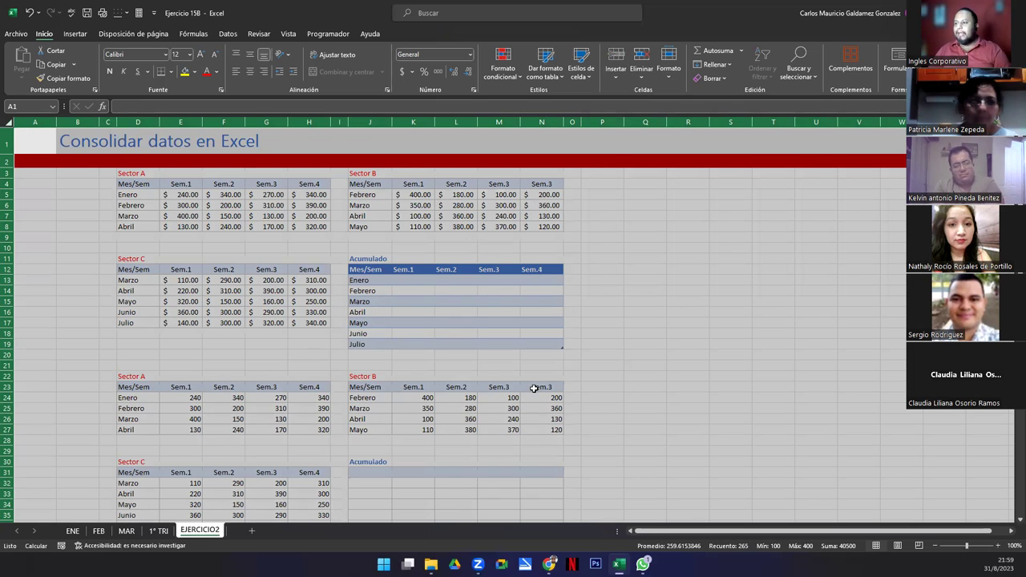
pyautogui.click(343, 299)
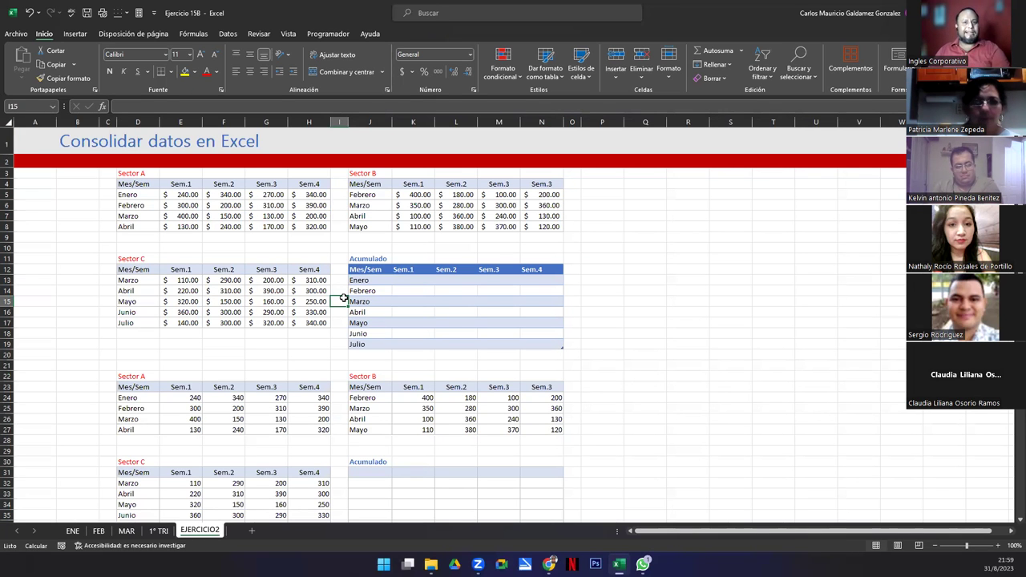
pyautogui.moveTo(358, 270); pyautogui.dragTo(524, 355)
pyautogui.moveTo(371, 469); pyautogui.dragTo(543, 497)
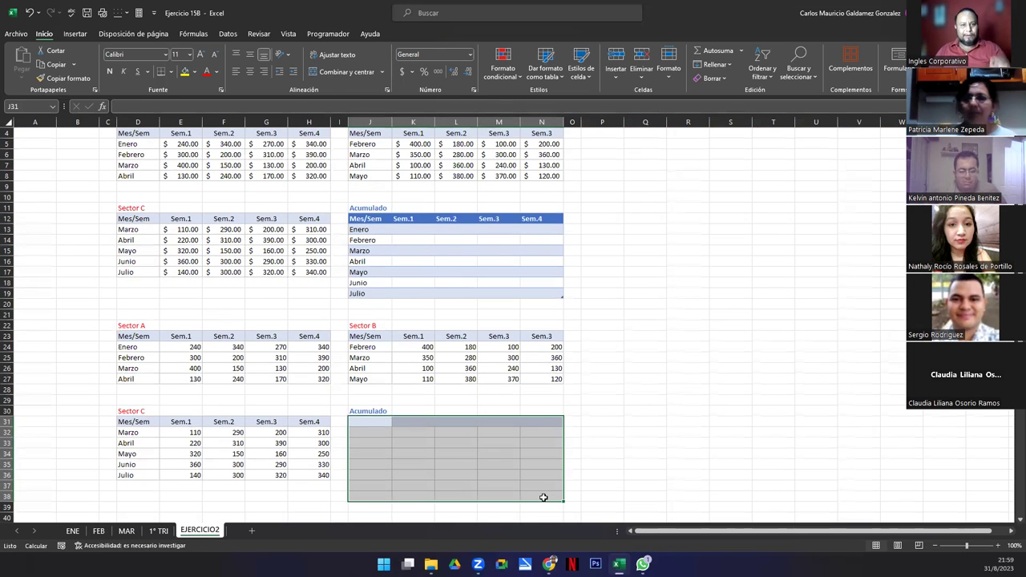
pyautogui.scroll(1, 543, 498)
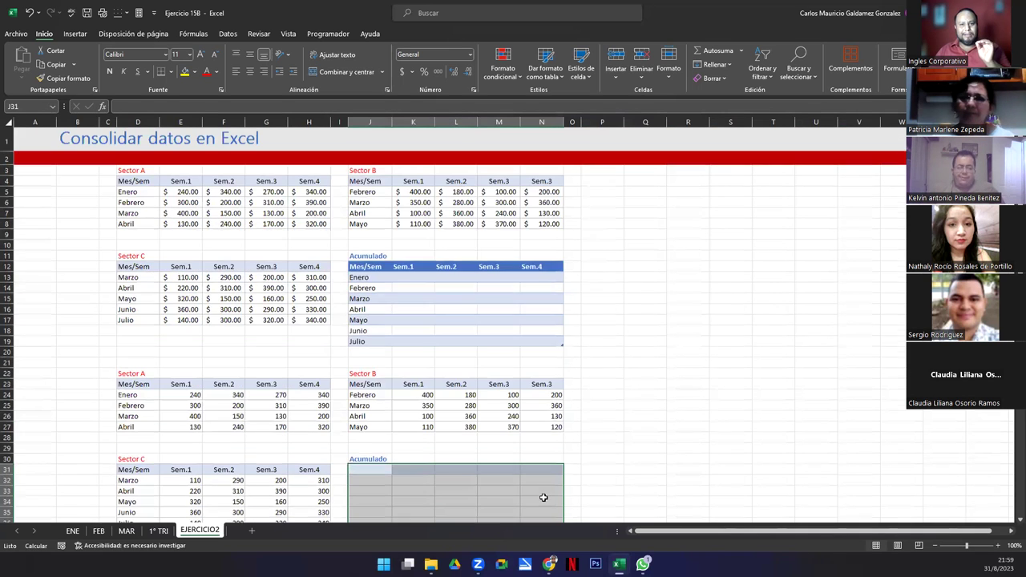
pyautogui.moveTo(362, 270); pyautogui.dragTo(532, 342)
pyautogui.press('Delete')
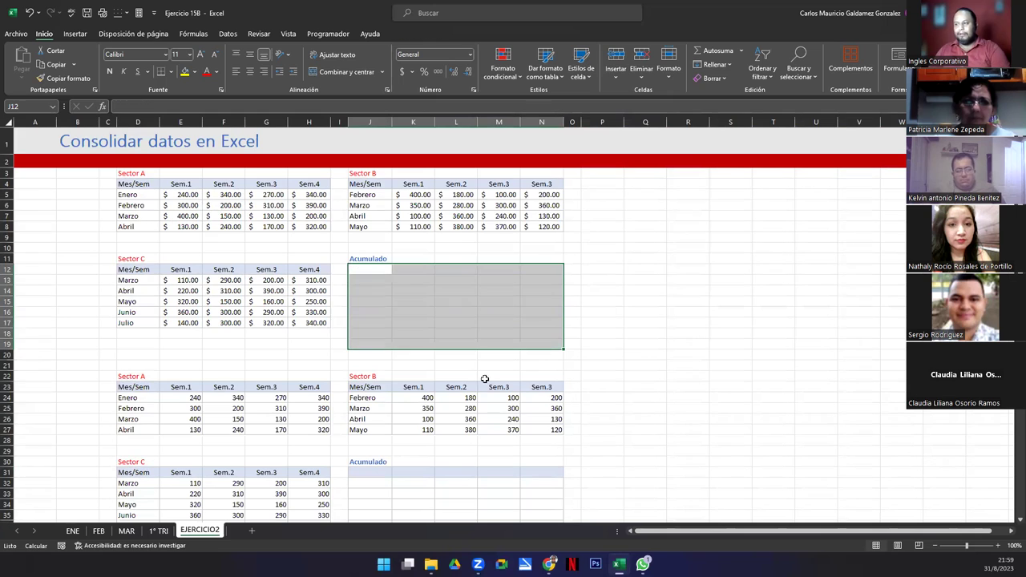
# - Start a consolidation at J12 and remove the existing references D4:H8, J4:N8 and D12:H17
pyautogui.click(377, 265)
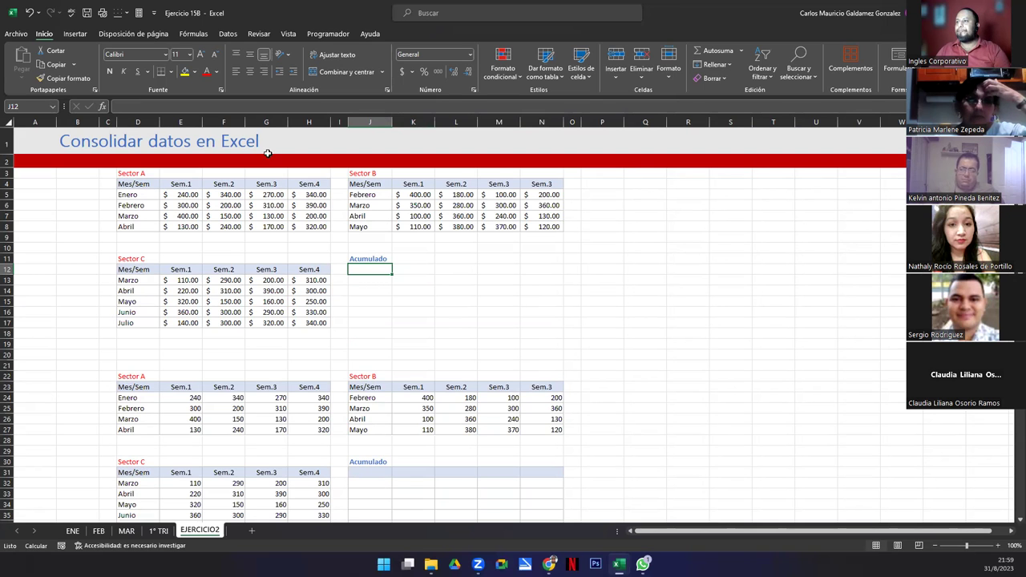
pyautogui.click(228, 34)
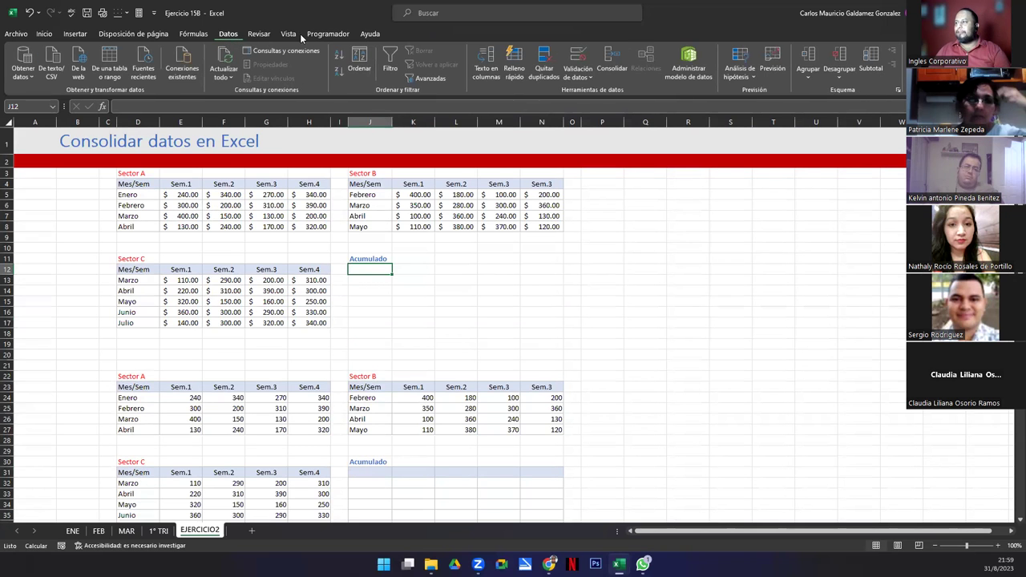
pyautogui.click(605, 65)
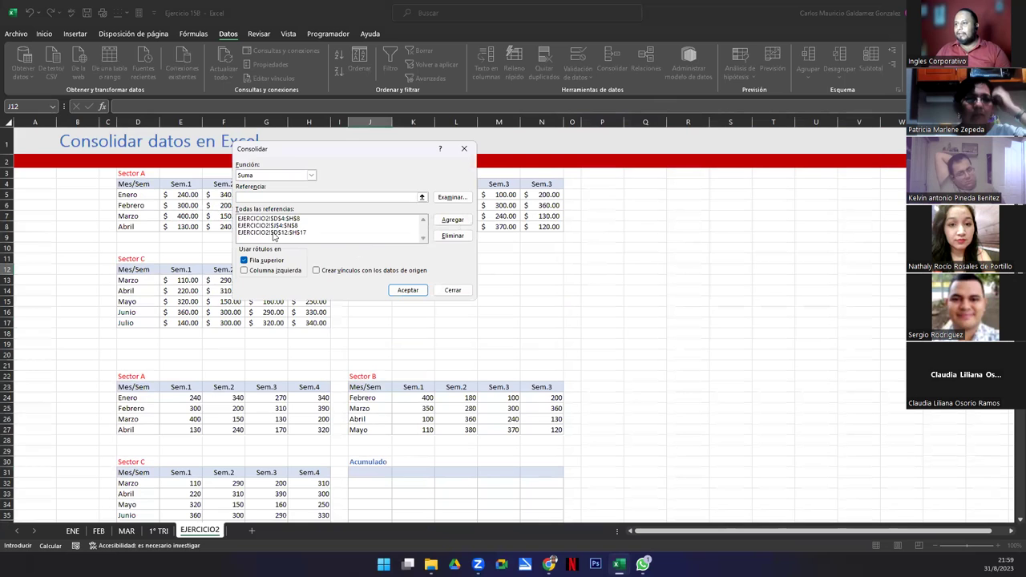
pyautogui.click(277, 219)
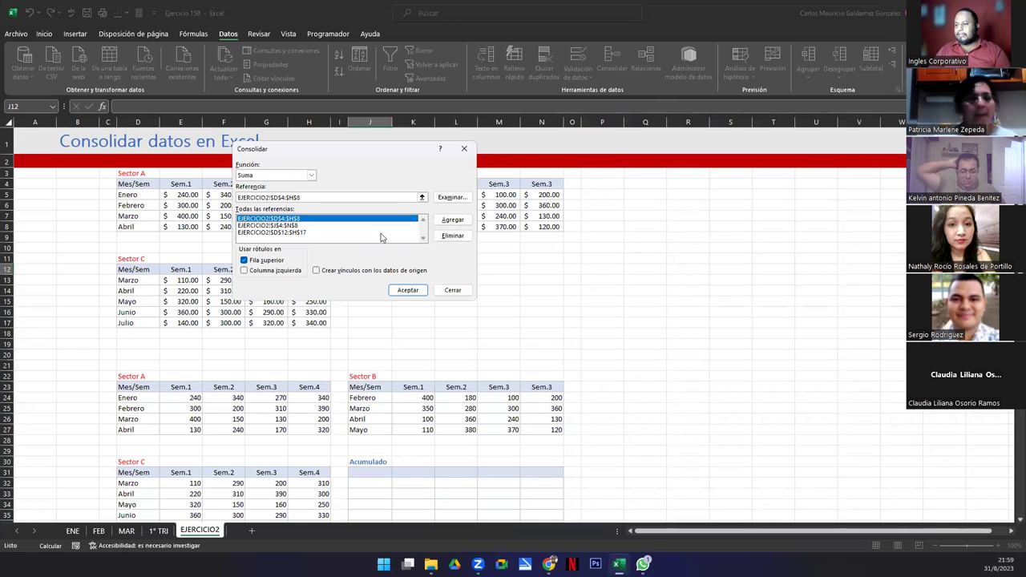
pyautogui.click(453, 236)
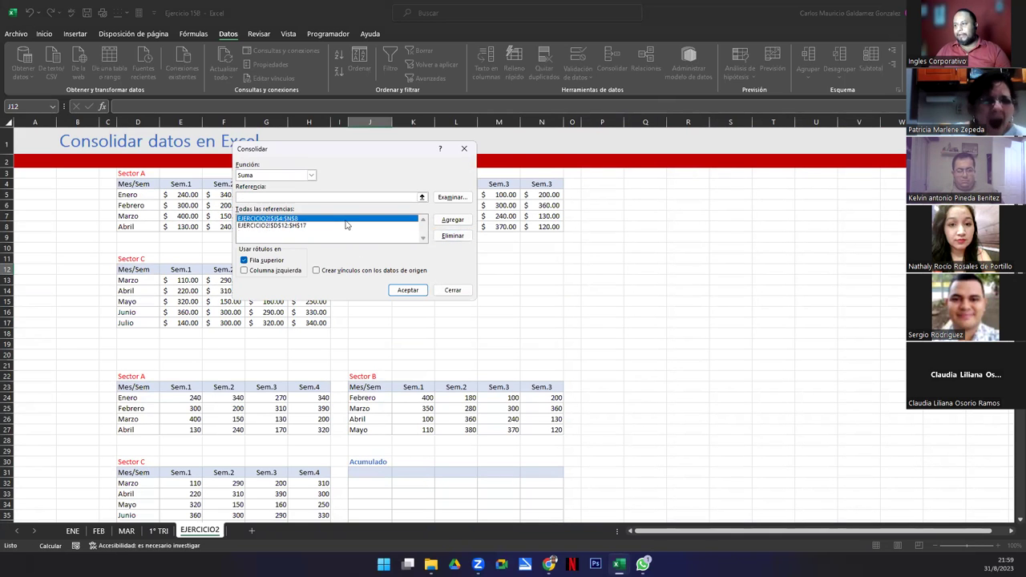
pyautogui.click(453, 236)
pyautogui.click(303, 220)
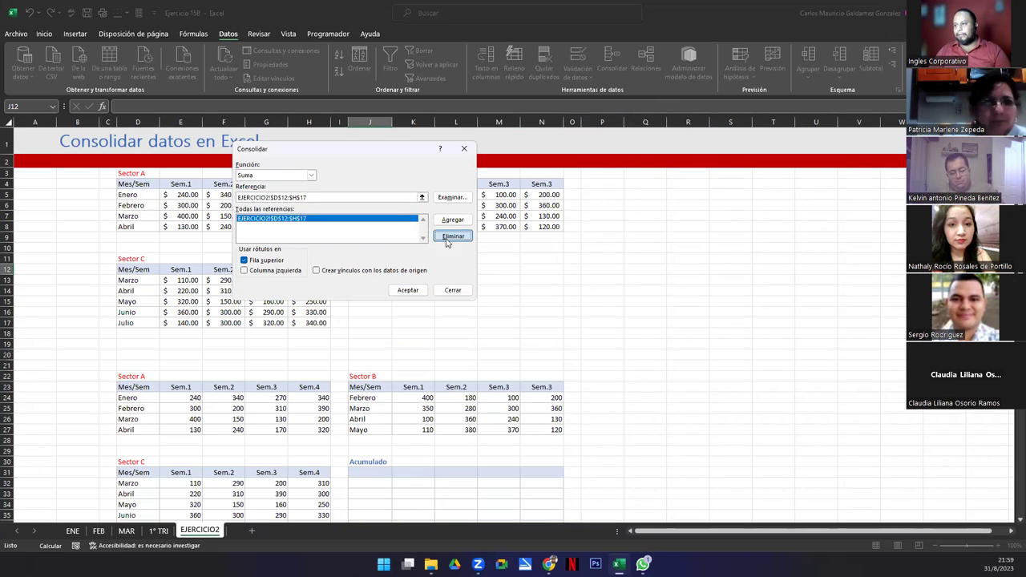
pyautogui.click(453, 236)
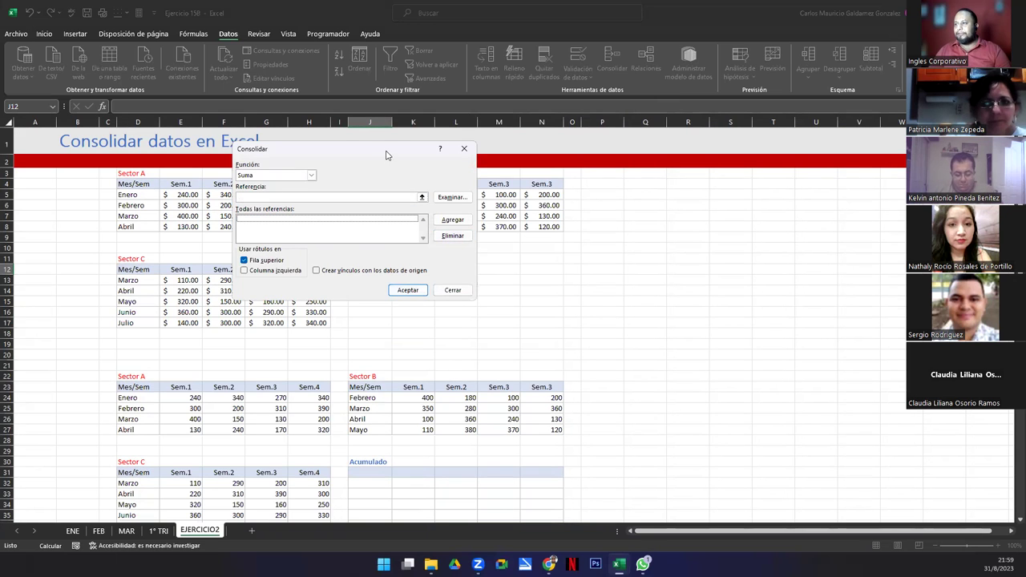
# - Add the upper Sector A range D4:H8, including its headings, to the consolidation references
pyautogui.moveTo(418, 170); pyautogui.dragTo(684, 215)
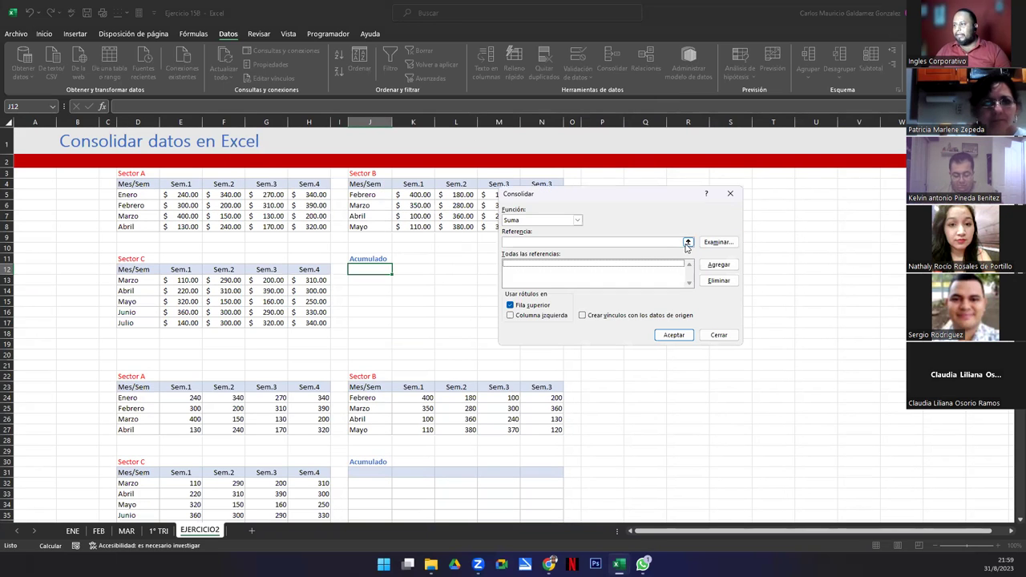
pyautogui.click(687, 244)
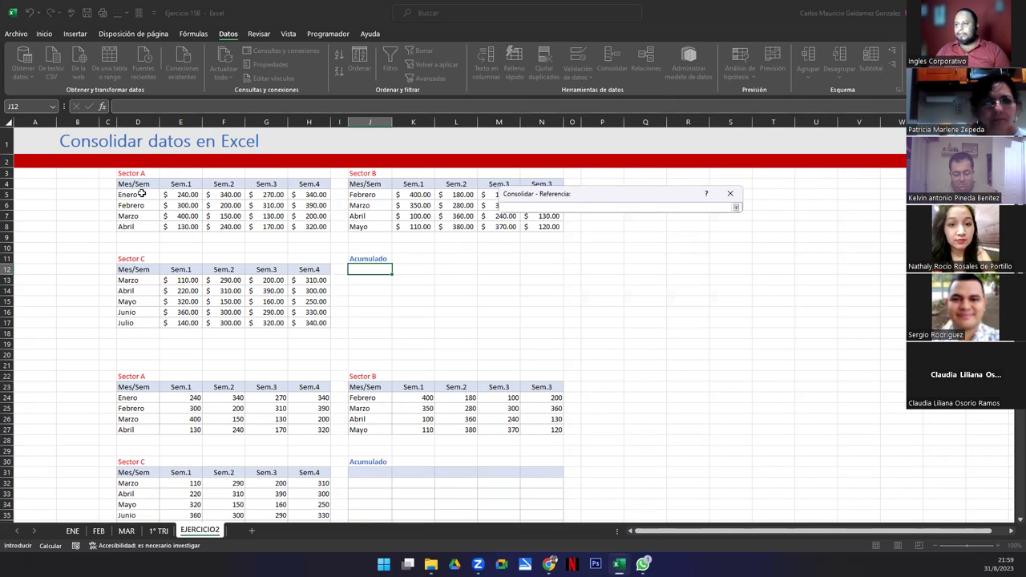
pyautogui.moveTo(129, 184); pyautogui.dragTo(319, 229)
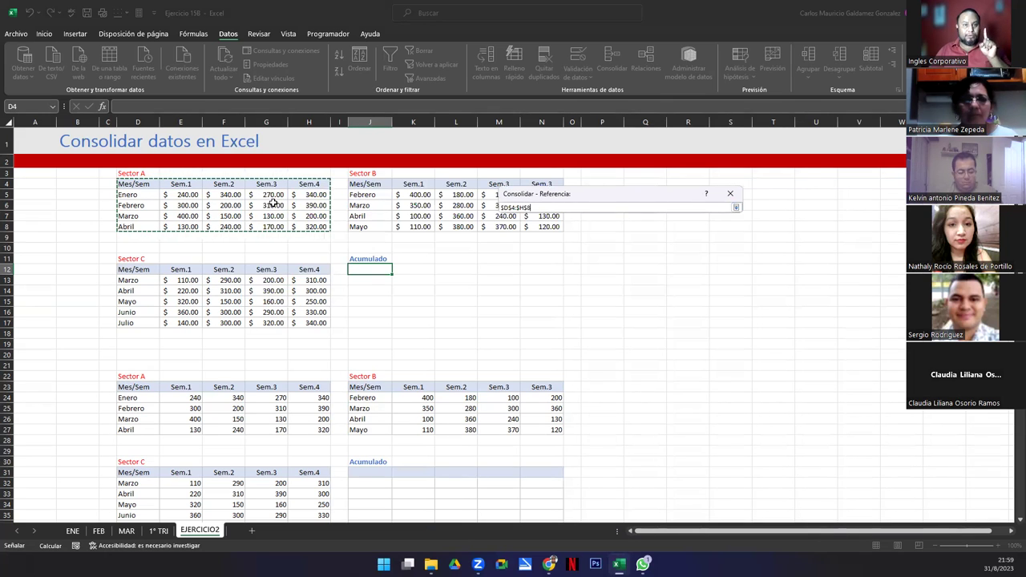
pyautogui.click(736, 207)
pyautogui.click(719, 264)
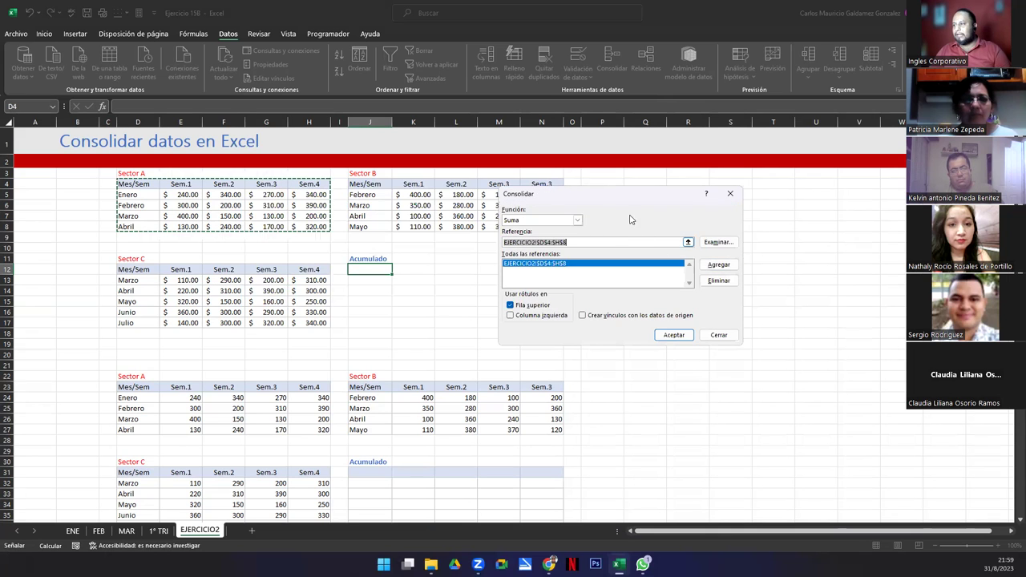
# - Add the upper Sector B range J4:N8 to the consolidation references
pyautogui.moveTo(596, 197); pyautogui.dragTo(500, 252)
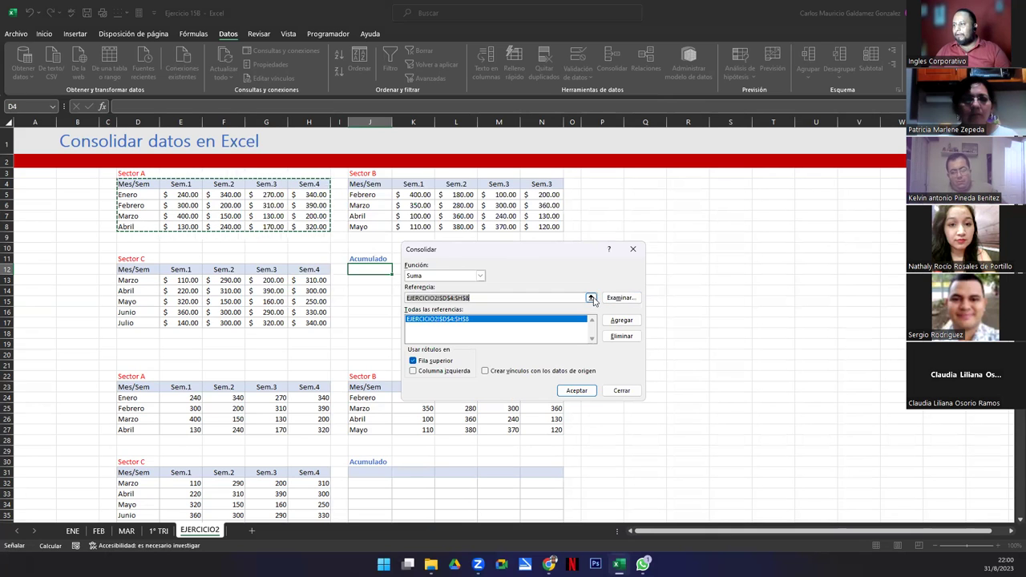
pyautogui.click(591, 297)
pyautogui.moveTo(357, 183); pyautogui.dragTo(546, 228)
pyautogui.click(639, 263)
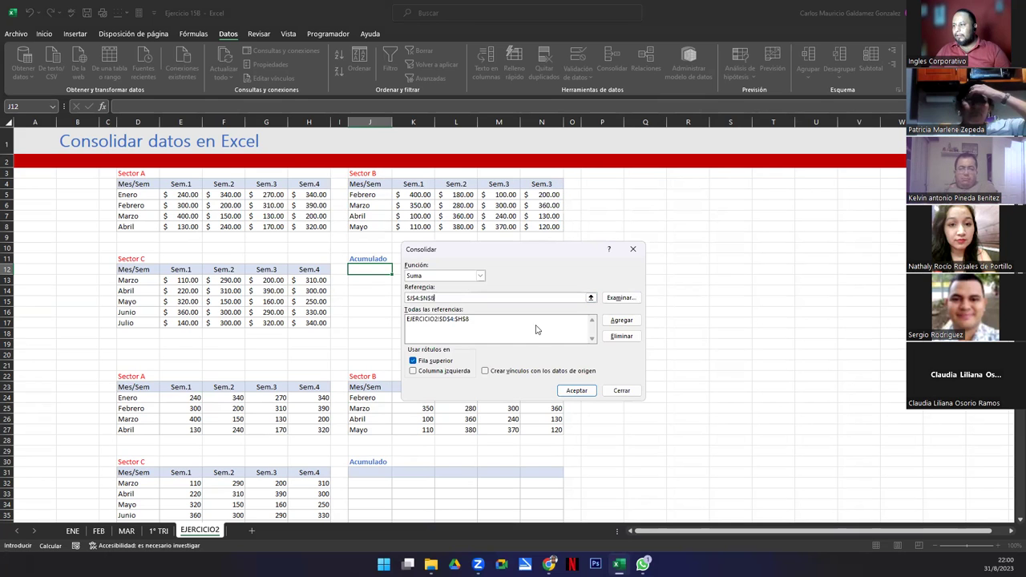
pyautogui.click(622, 321)
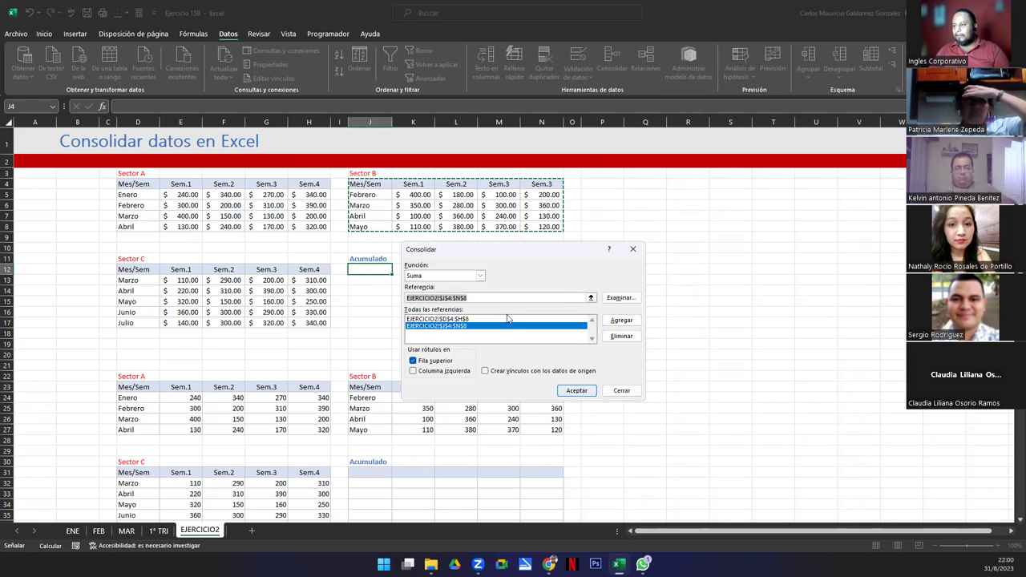
# - Add the upper Sector C range D12:H17 to the consolidation references
pyautogui.click(590, 298)
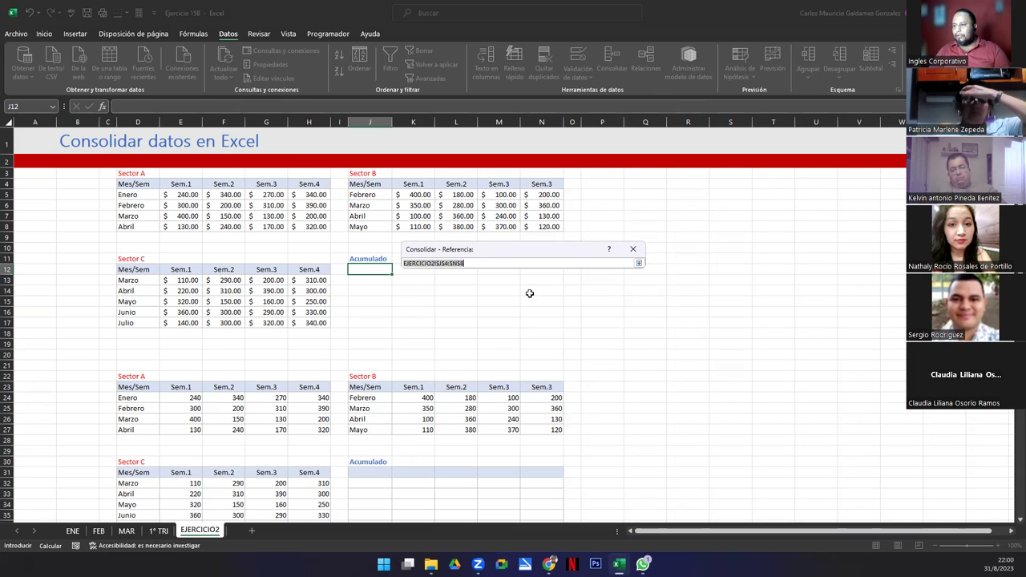
pyautogui.moveTo(135, 271); pyautogui.dragTo(305, 323)
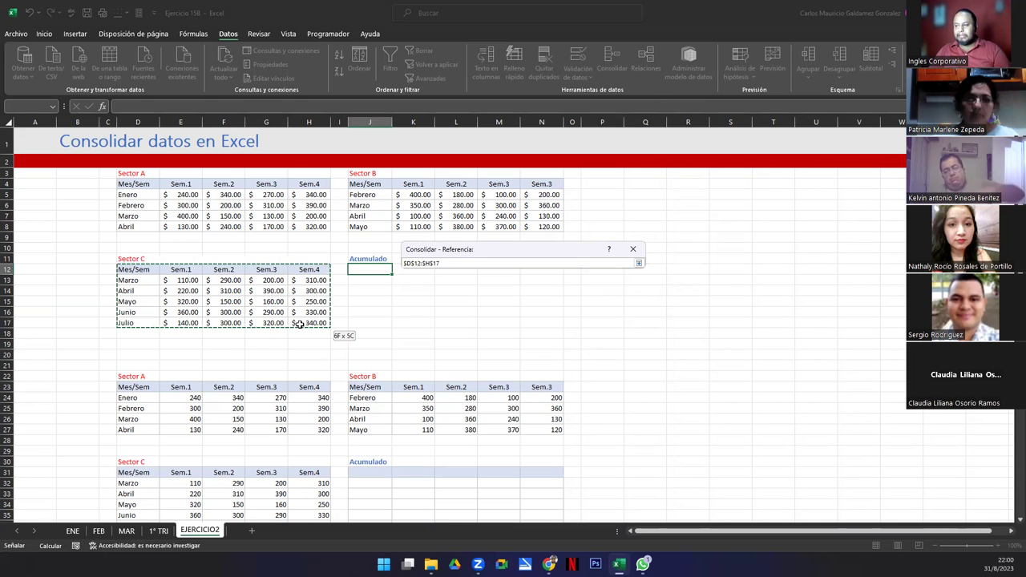
pyautogui.click(639, 263)
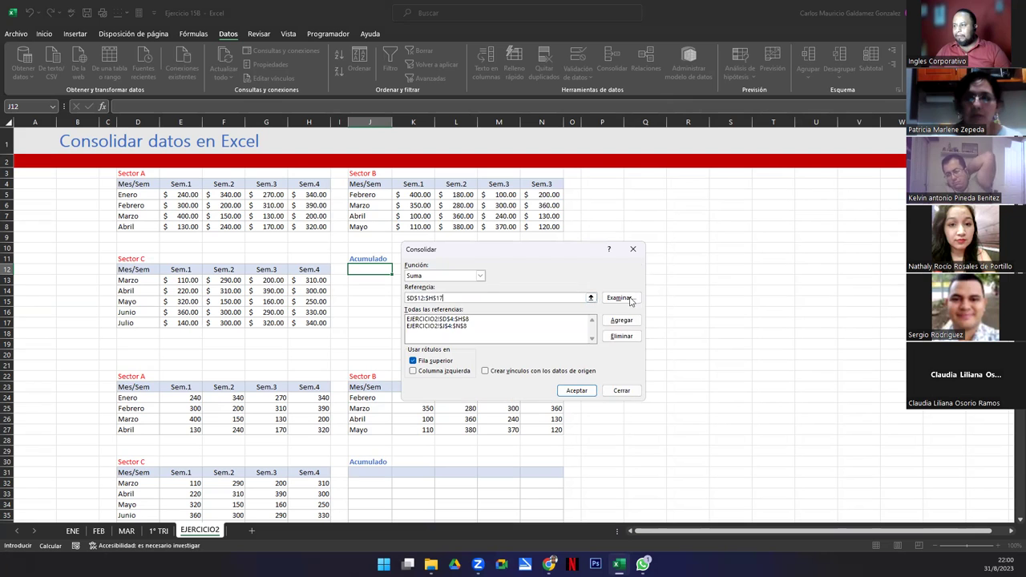
pyautogui.click(621, 320)
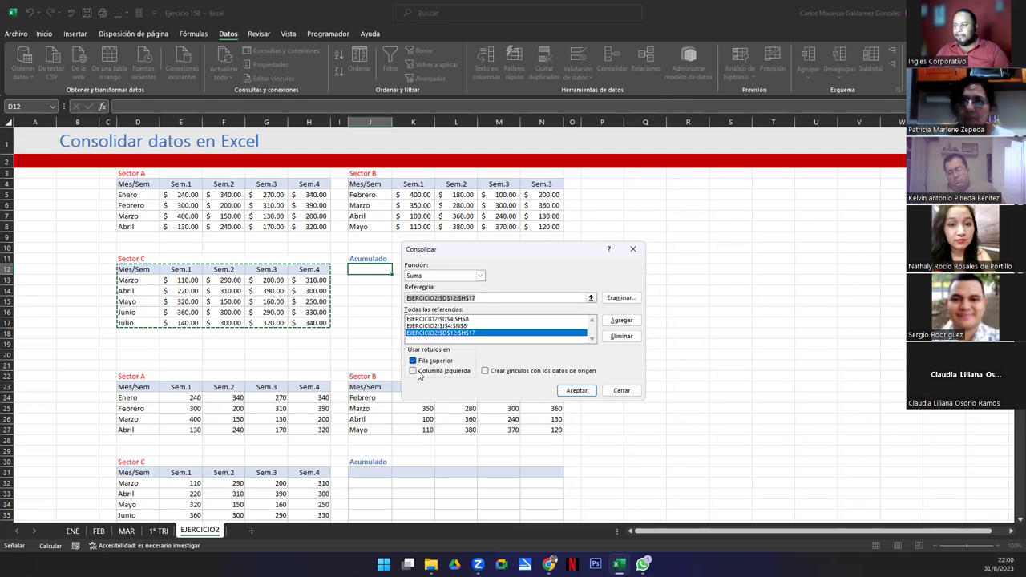
# - Enable left-column labels, run the Sum consolidation into Acumulado, and select the consolidated range J12:N19
pyautogui.click(414, 371)
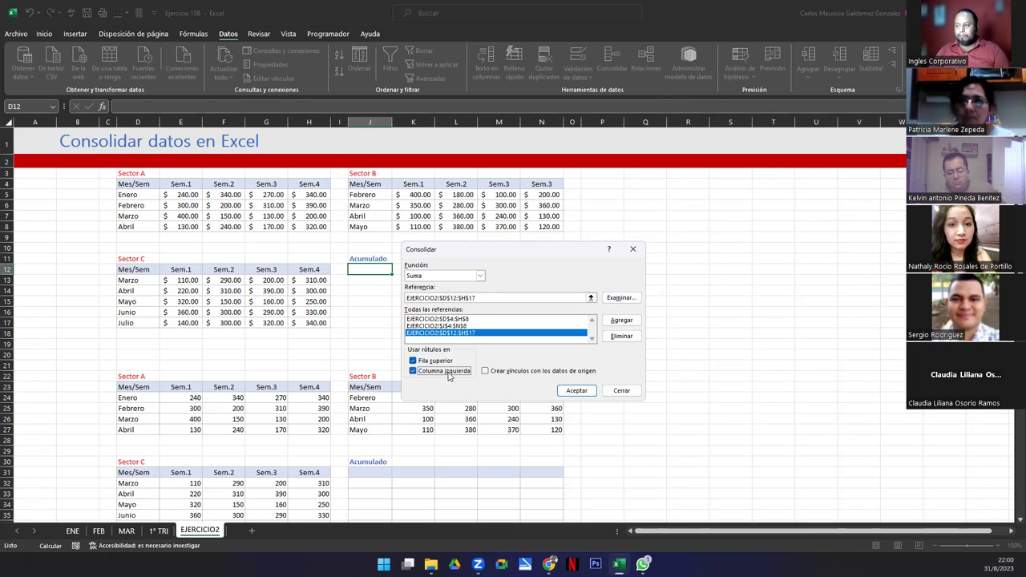
pyautogui.click(574, 393)
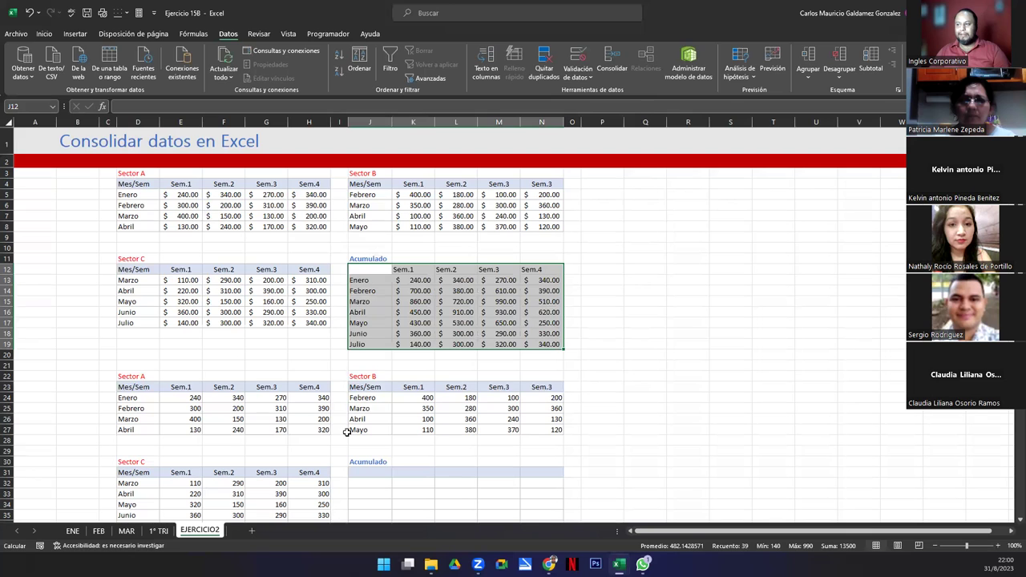
pyautogui.click(385, 292)
pyautogui.moveTo(369, 272); pyautogui.dragTo(561, 347)
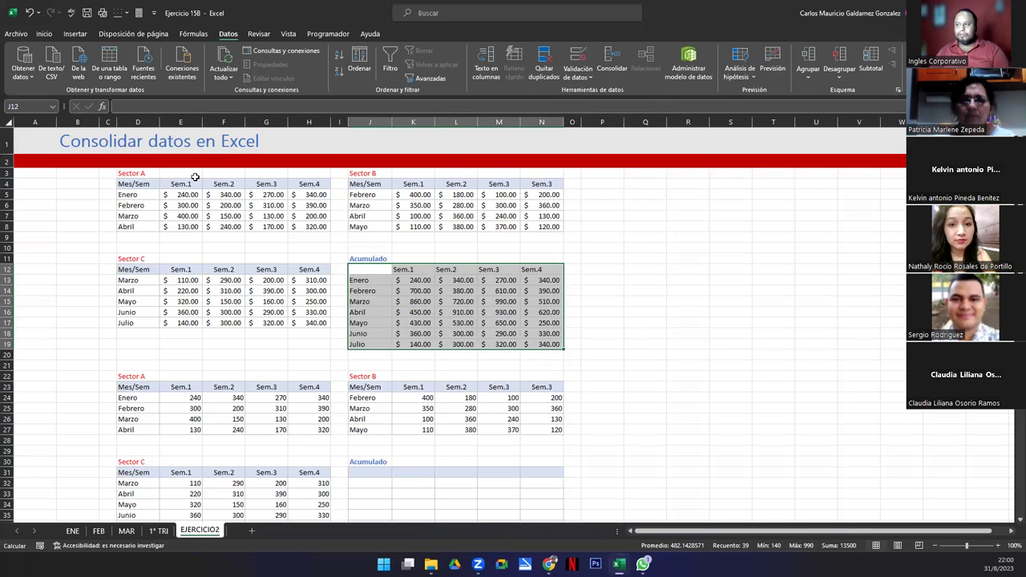
# - Highlight the upper Sector A, B and C source tables in turn, and the empty lower Acumulado range J31:N38
pyautogui.moveTo(132, 184); pyautogui.dragTo(307, 227)
pyautogui.moveTo(357, 184); pyautogui.dragTo(553, 227)
pyautogui.moveTo(137, 269); pyautogui.dragTo(308, 324)
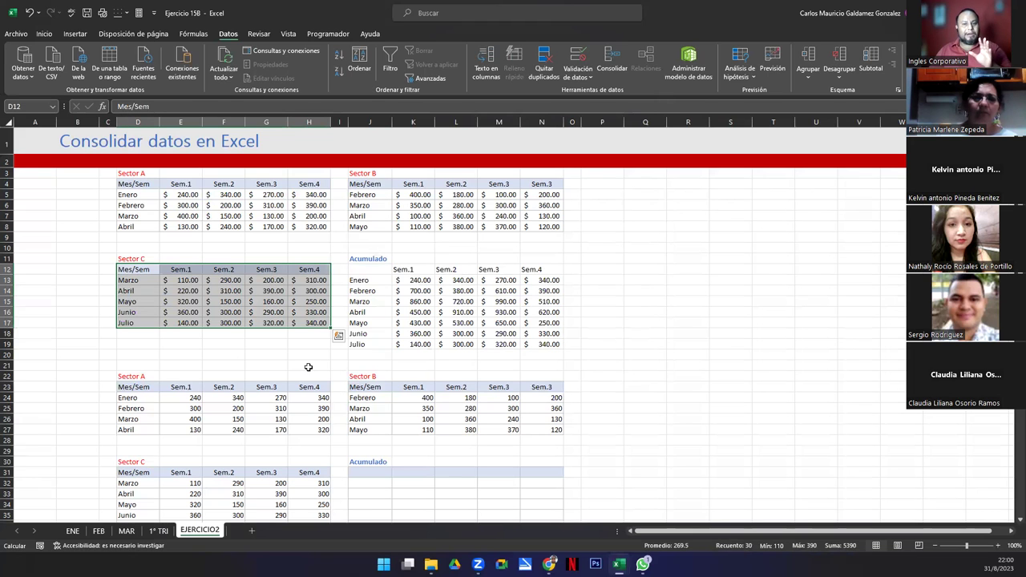
pyautogui.click(386, 342)
pyautogui.scroll(-5, 387, 343)
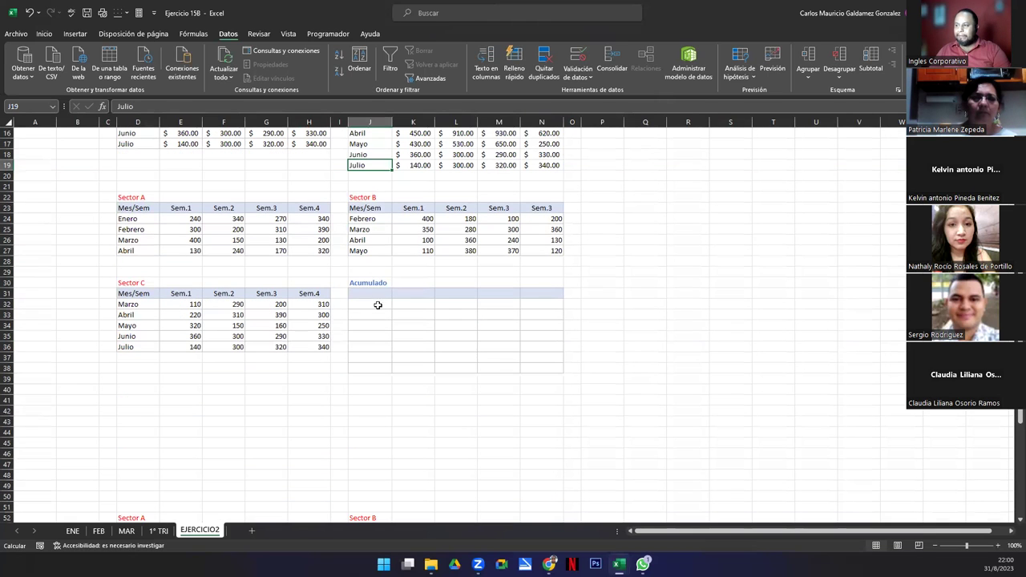
pyautogui.moveTo(358, 291); pyautogui.dragTo(529, 364)
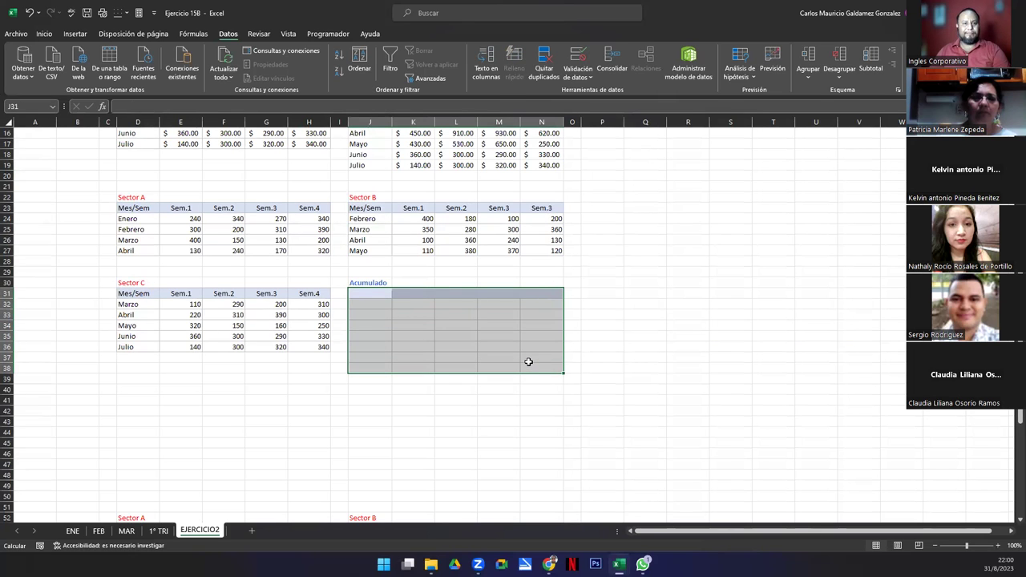
pyautogui.click(468, 335)
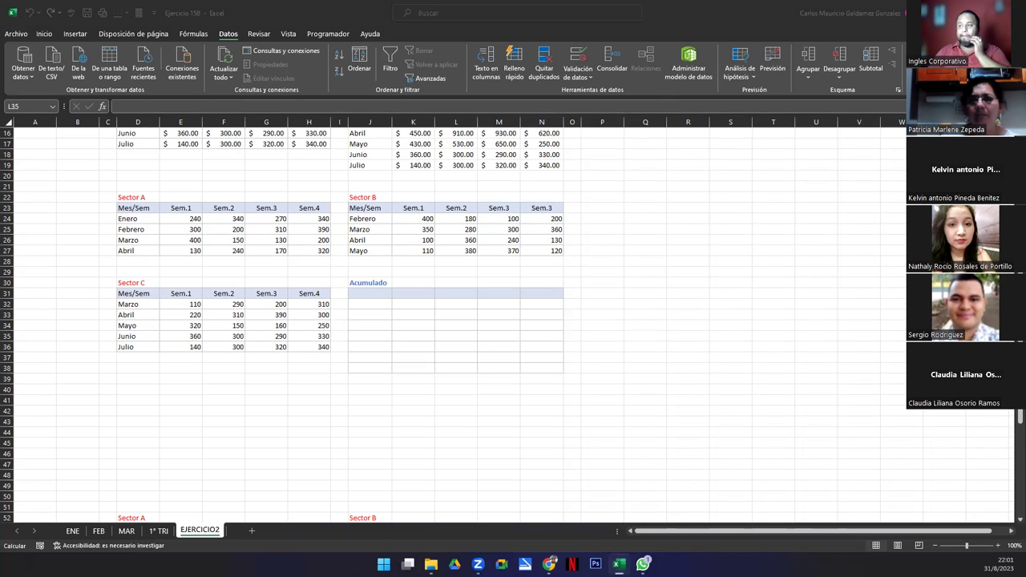
# - Copy all cells of the EJERCICIO2 sheet, and select the empty lower Acumulado range J31:N38
pyautogui.scroll(5, 181, 255)
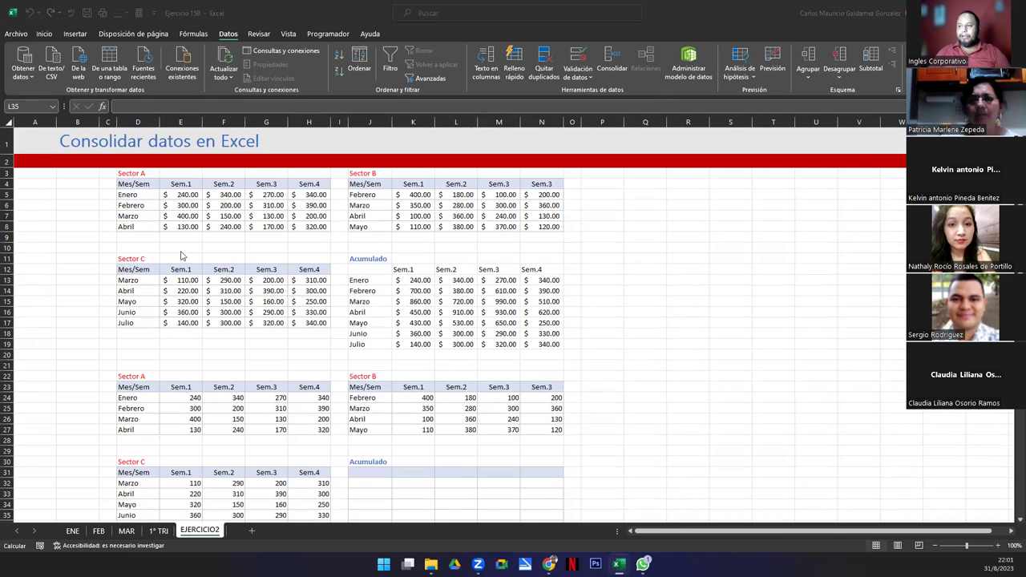
pyautogui.click(6, 124)
pyautogui.hotkey('ctrl', 'c')
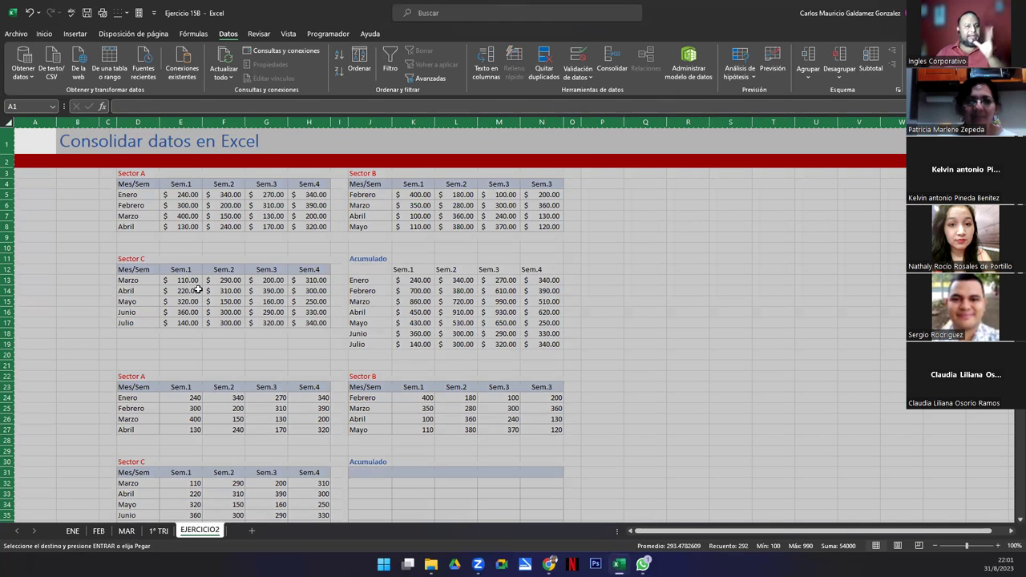
pyautogui.click(198, 290)
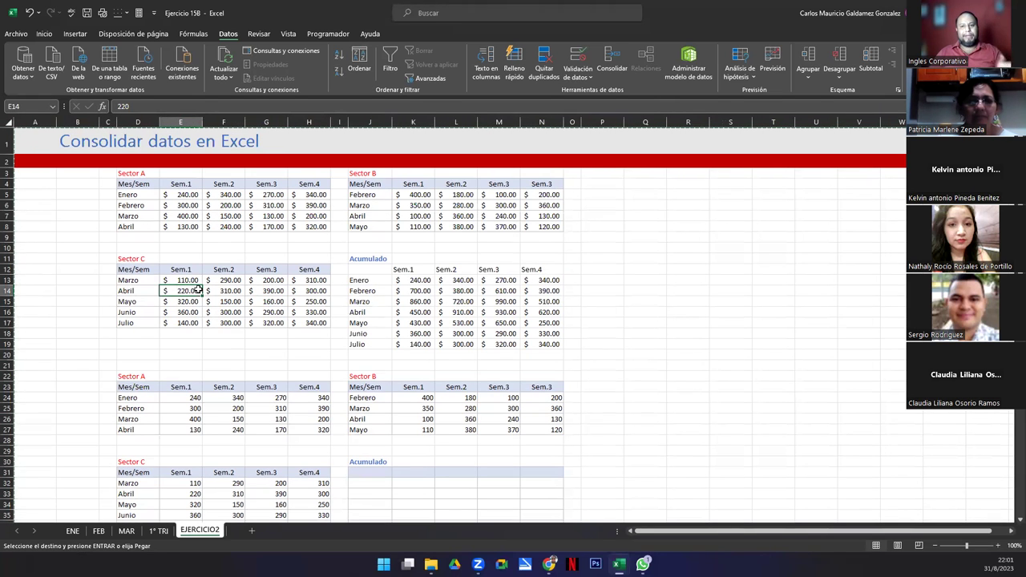
pyautogui.scroll(-5, 406, 337)
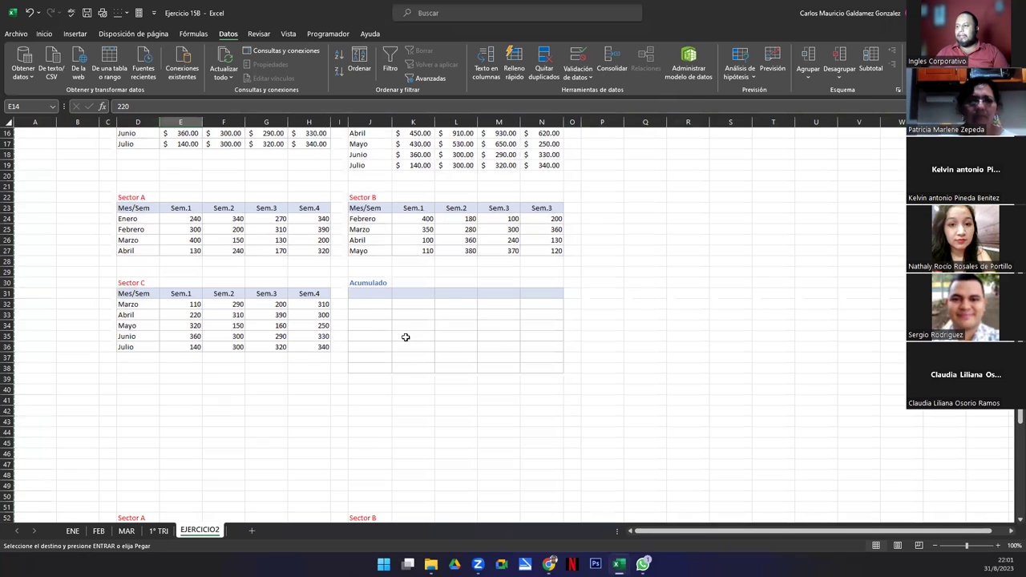
pyautogui.moveTo(353, 299); pyautogui.dragTo(523, 363)
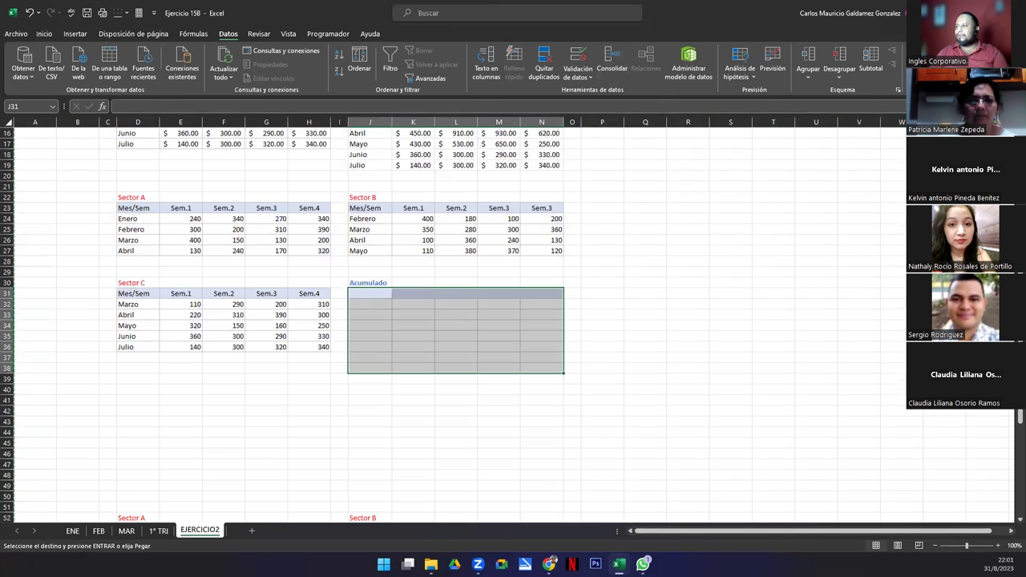
# - Switch to the Genially presentation in the browser, show it in full screen and advance past the DEMOSTRACIÓN slide
pyautogui.hotkey('alt', 'Tab')
pyautogui.hotkey('alt', 'Tab')
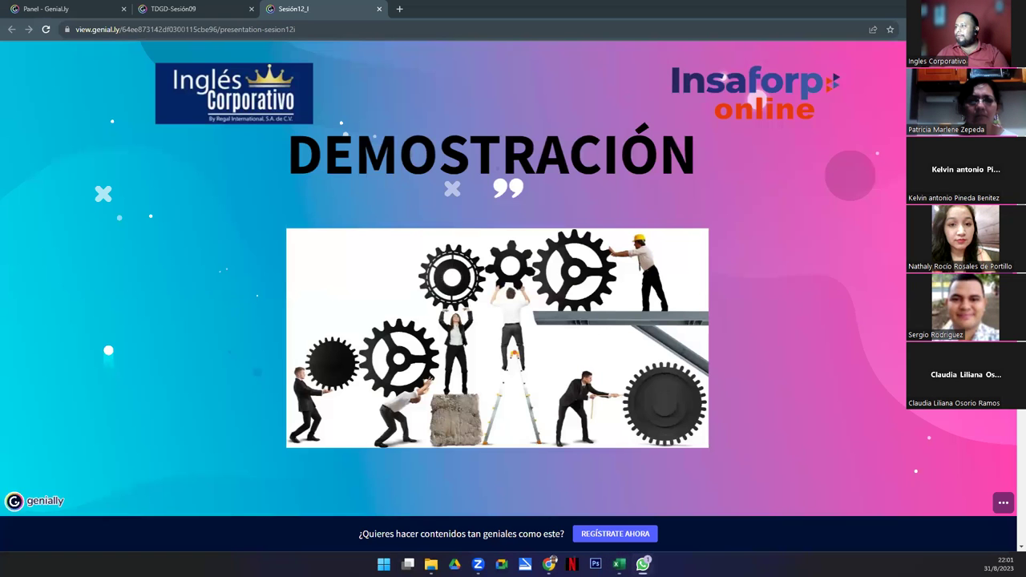
pyautogui.click(1003, 503)
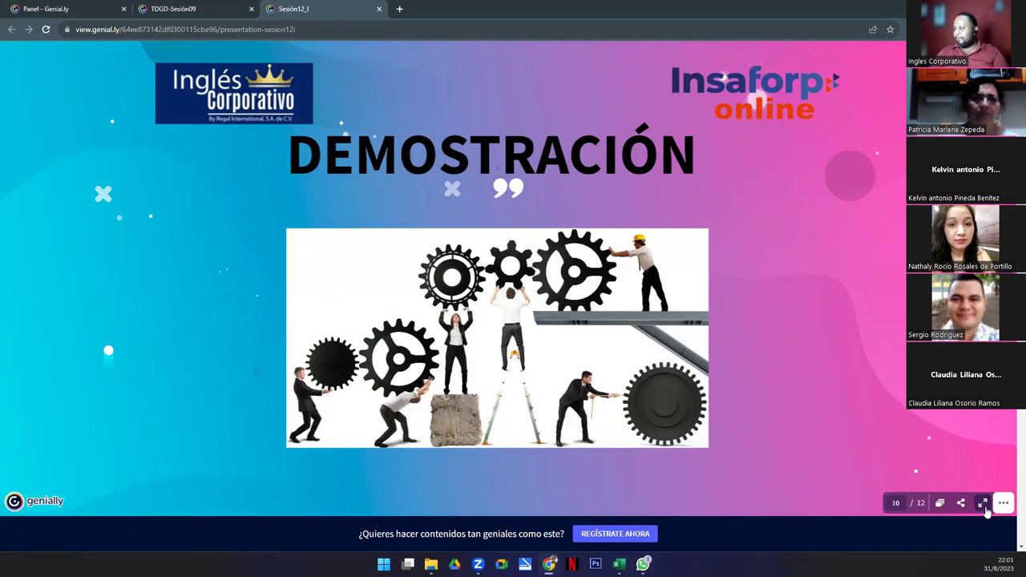
pyautogui.click(983, 504)
pyautogui.press('Right')
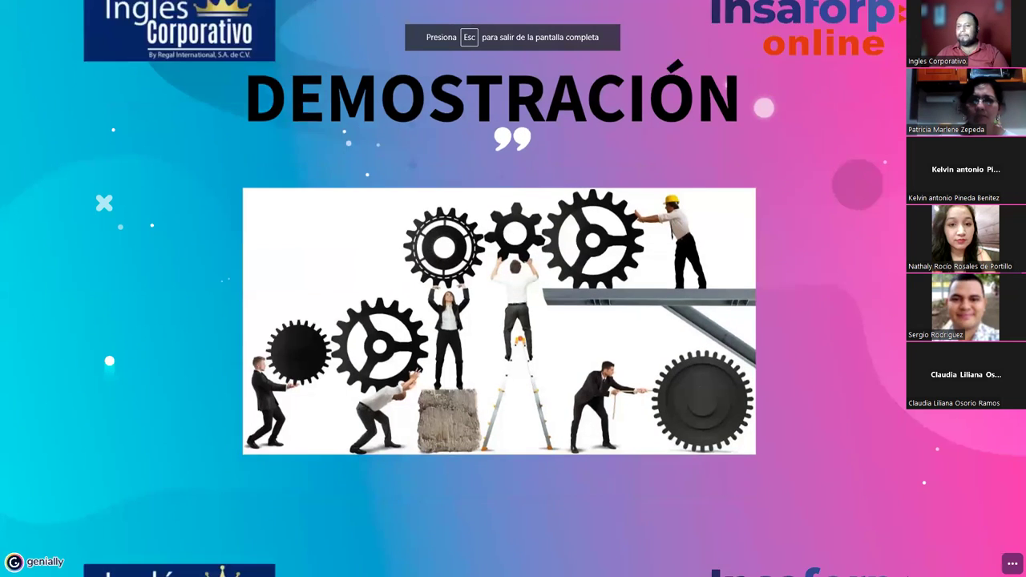